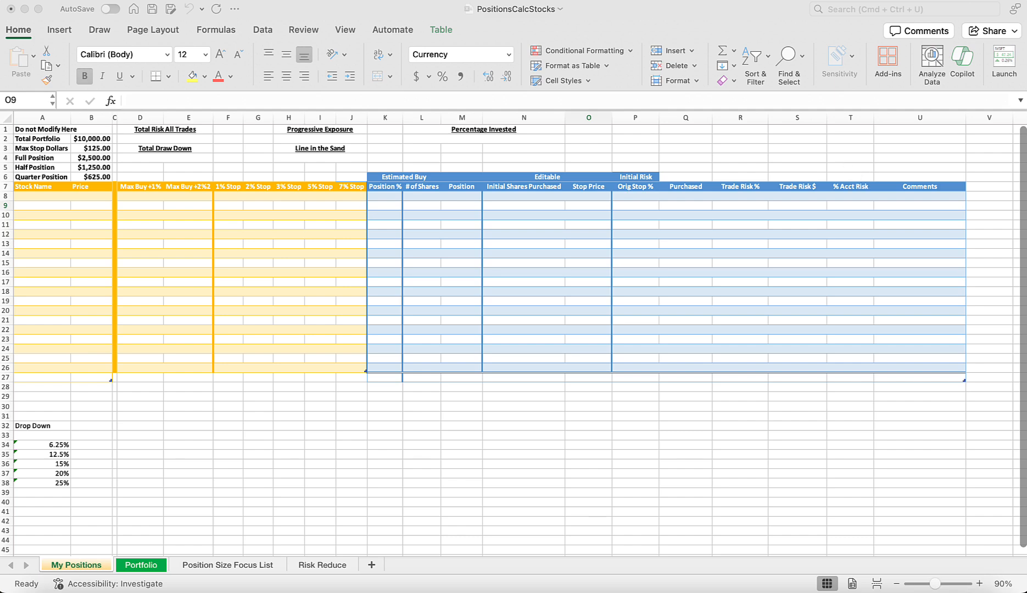
Switch to TradingView and collapse the High on Deck watchlist panel to widen the ALNY daily chart.
drag(1025, 32, 604, 5)
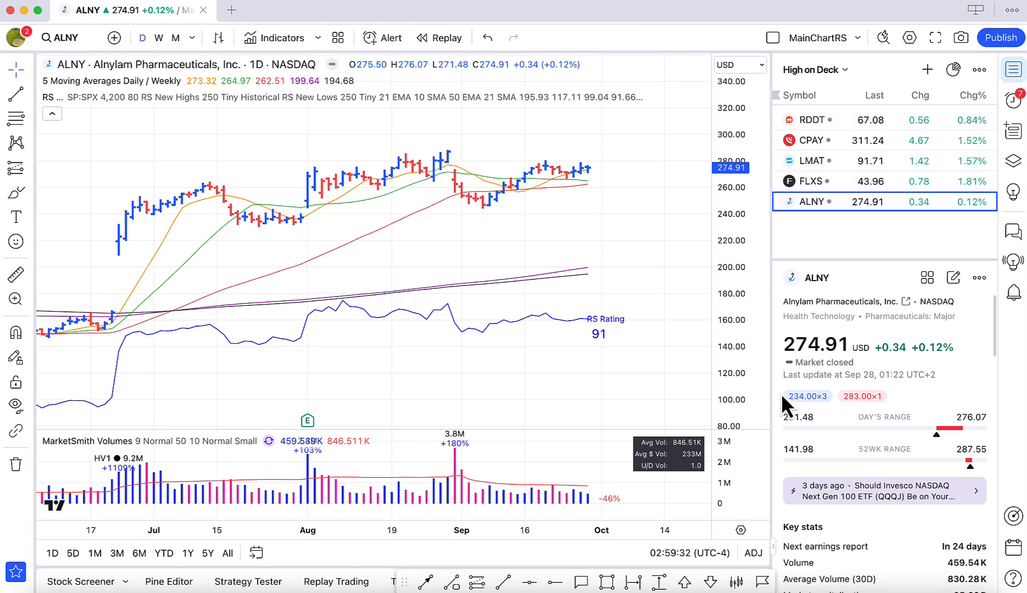
click(773, 545)
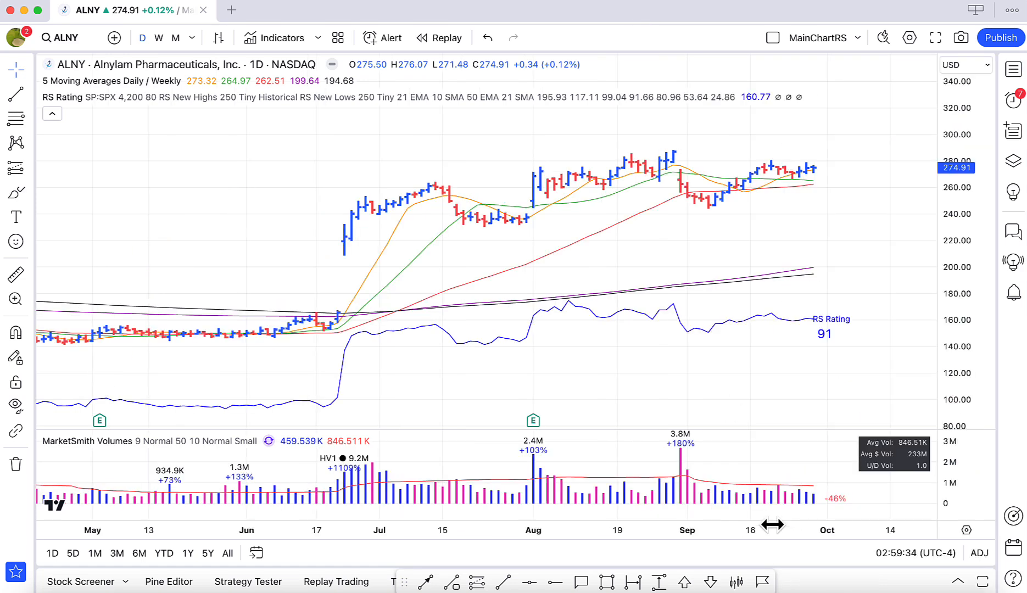
scroll(738, 268, up, 4)
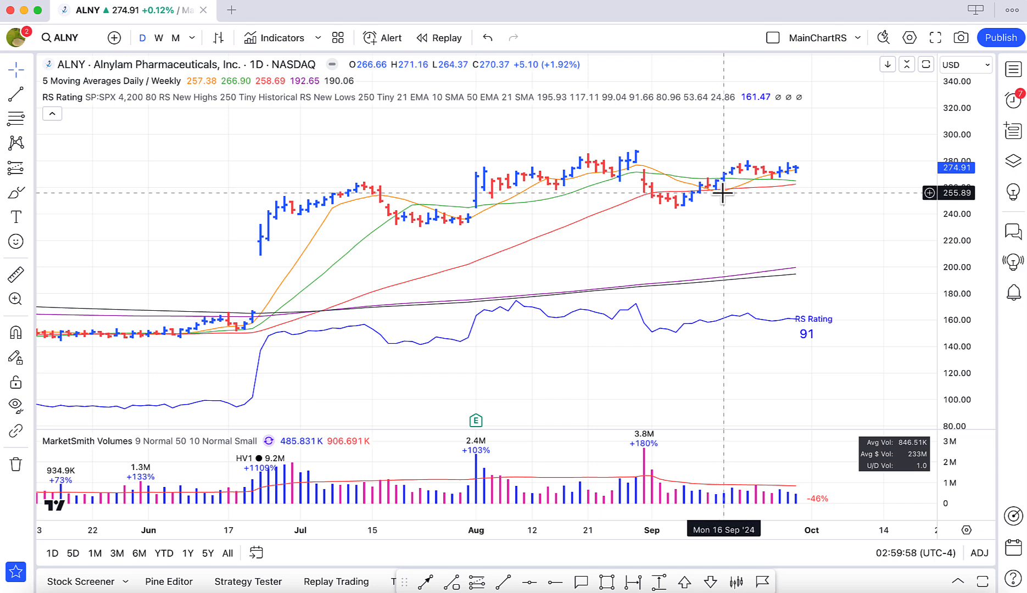
Switch to the PositionsCalcStocks workbook in Excel and enter ALNY as the stock name in A8.
click(419, 587)
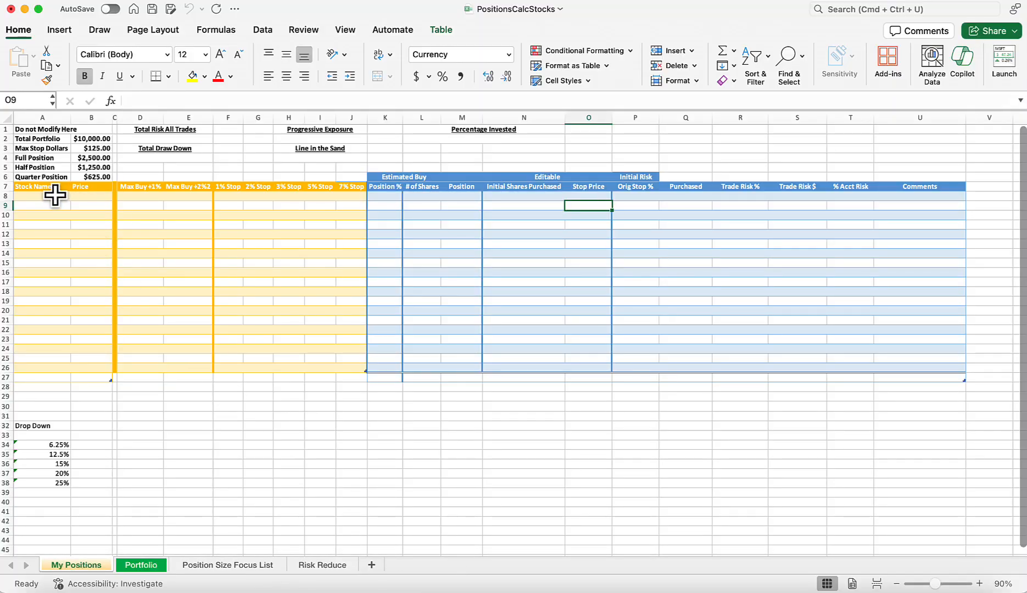
click(55, 196)
text(AL)
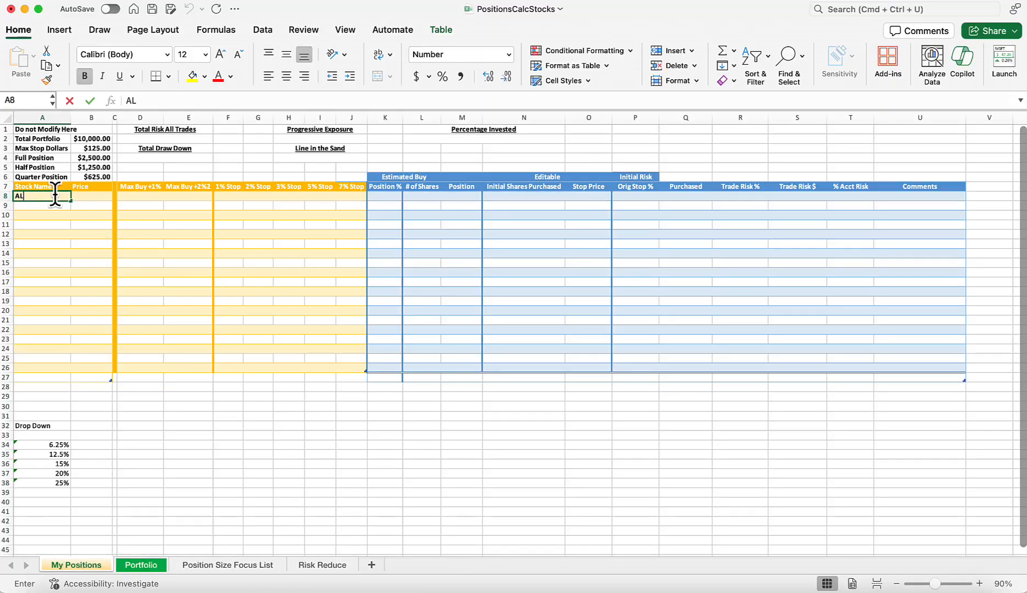
text(NY)
key(Tab)
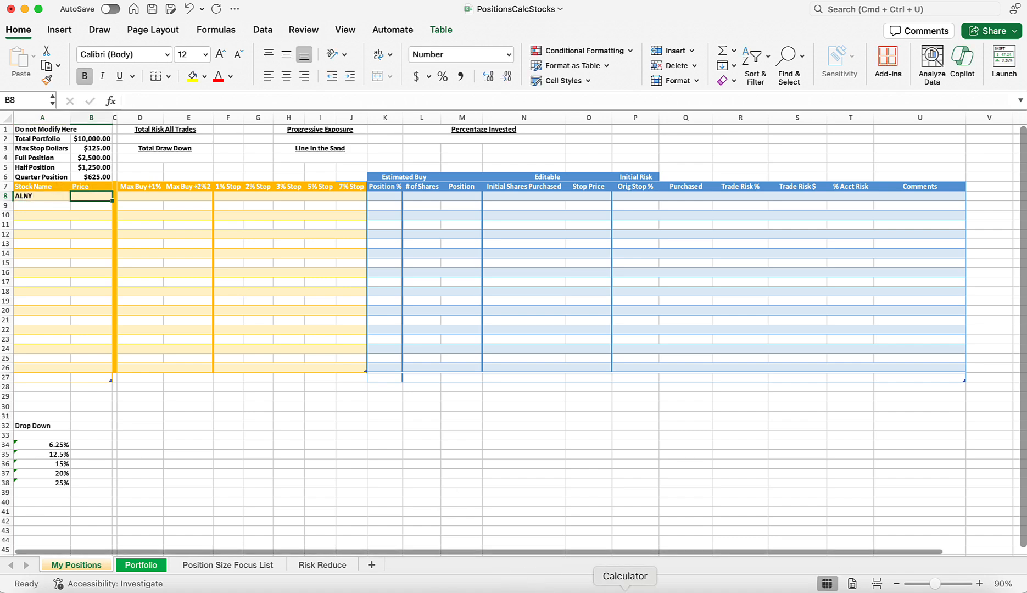
Consult the ALNY chart in TradingView, and back in Excel enter a price of 265.55 in B8.
click(658, 583)
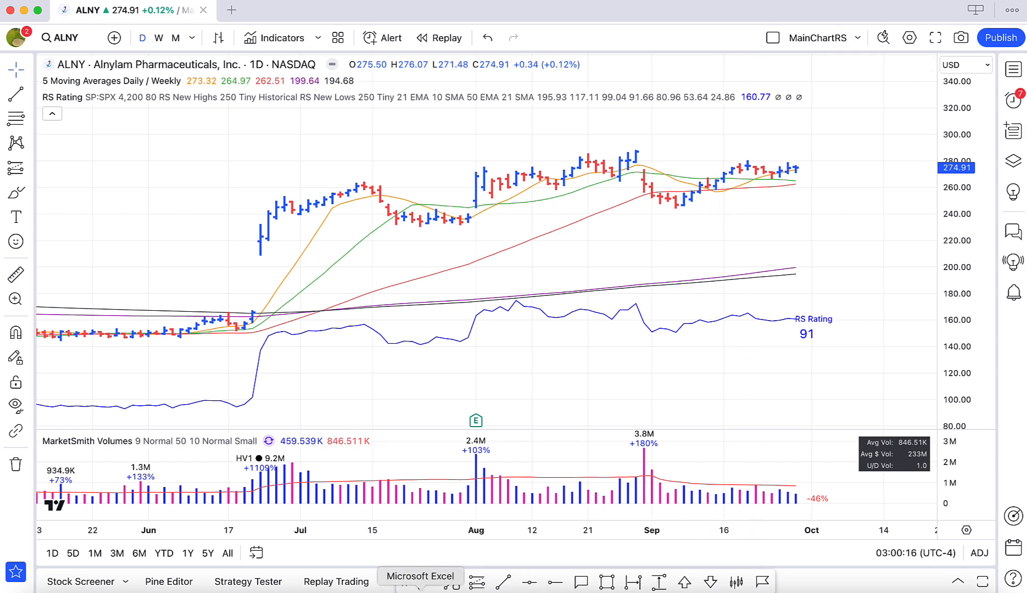
click(418, 586)
text(265)
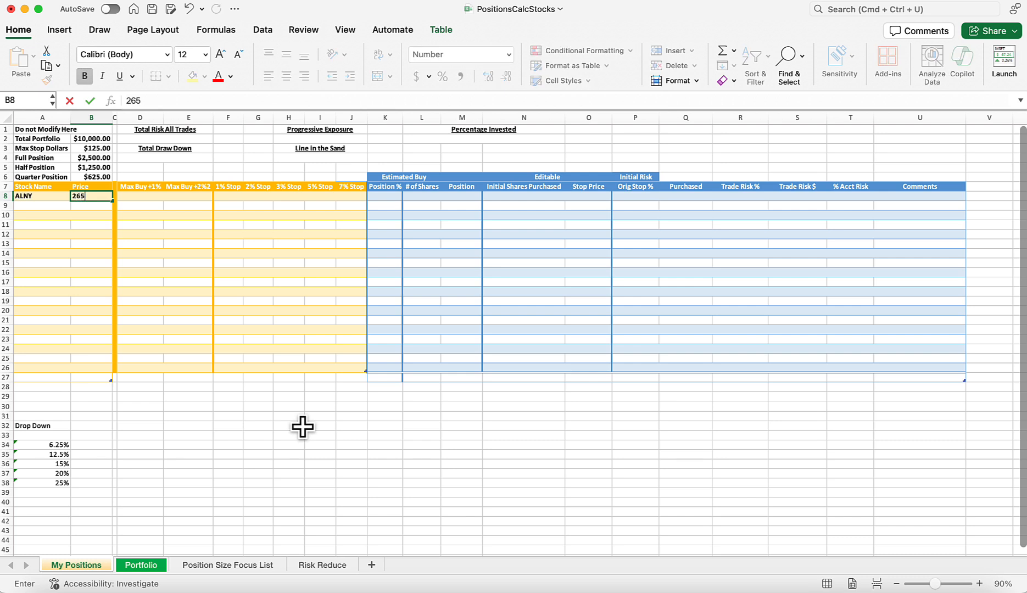
text(.55)
key(Return)
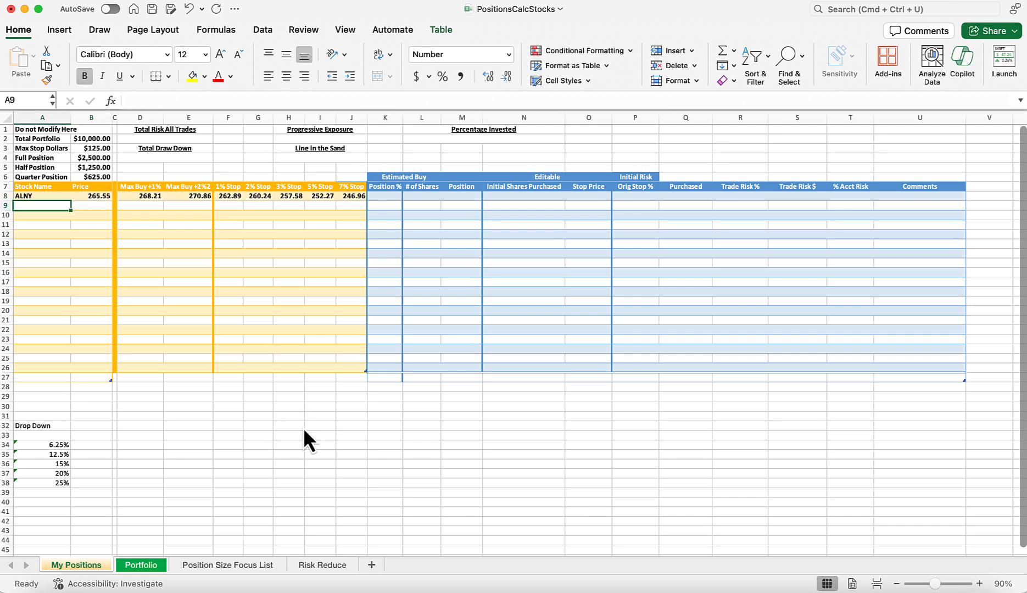
Set the first ALNY row's position size to 12.5% and its initial shares purchased to 5.
click(386, 199)
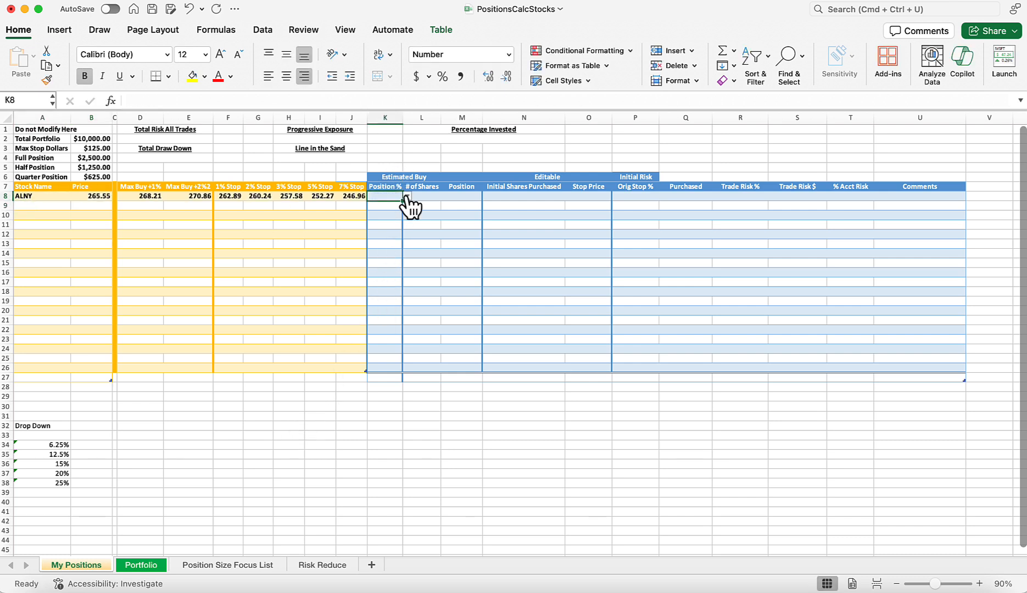
click(407, 197)
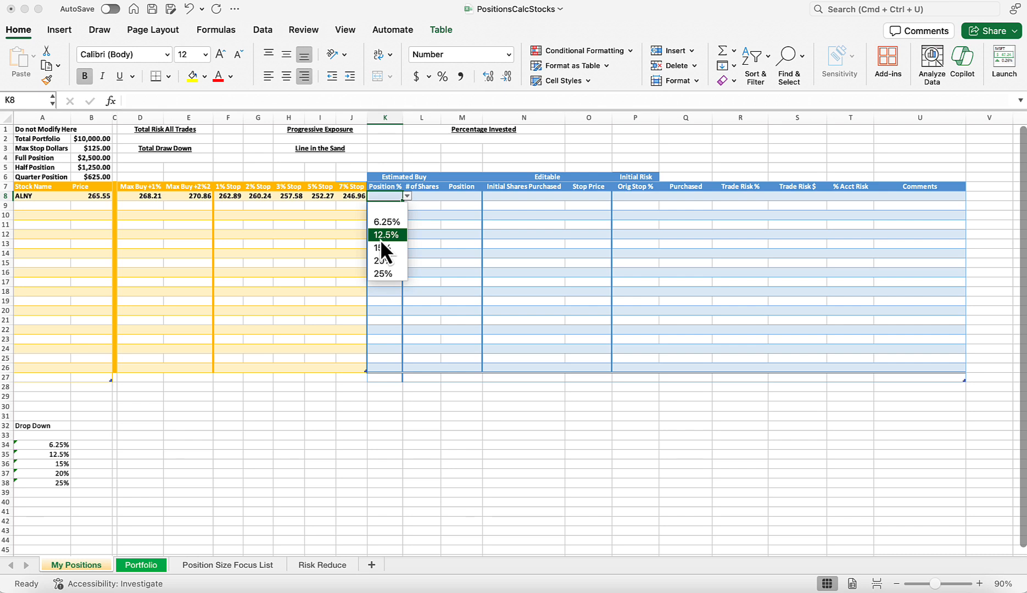
click(380, 238)
click(533, 197)
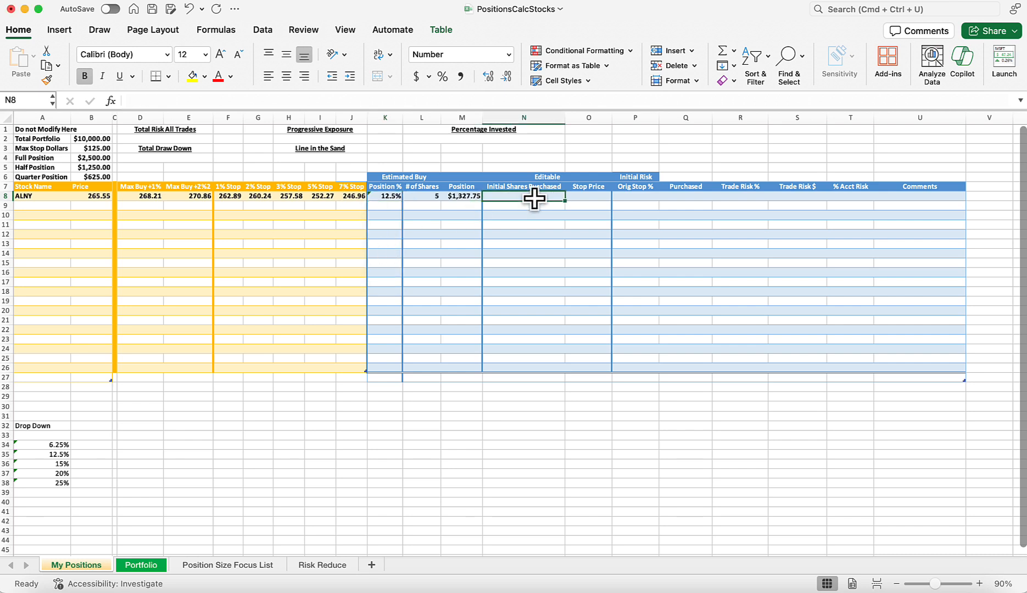
text(5)
key(Tab)
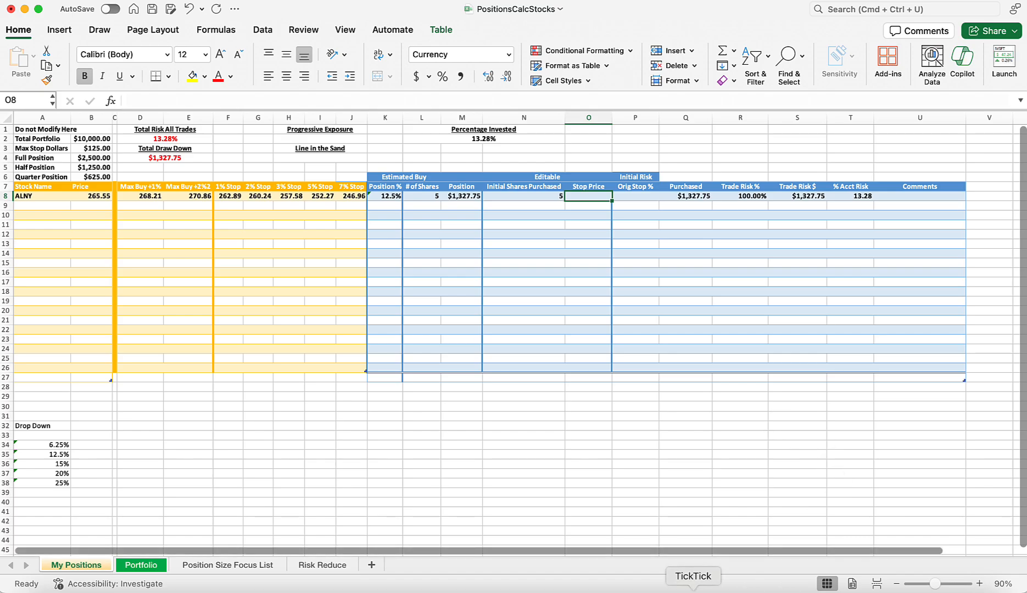
Check ALNY's early September low in TradingView, and in Excel set the first row's stop price to 244.80.
click(713, 583)
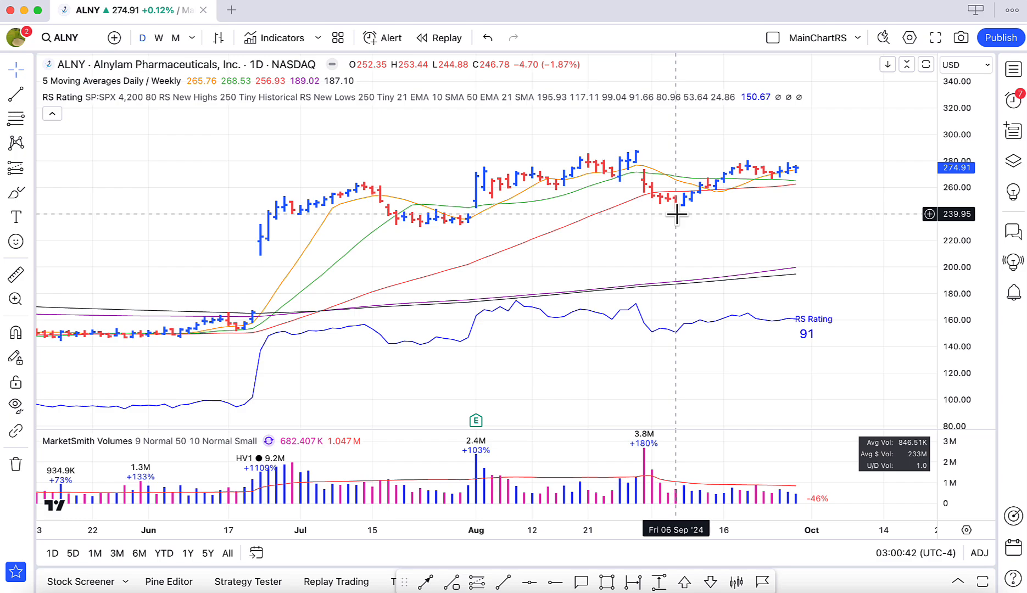
click(420, 588)
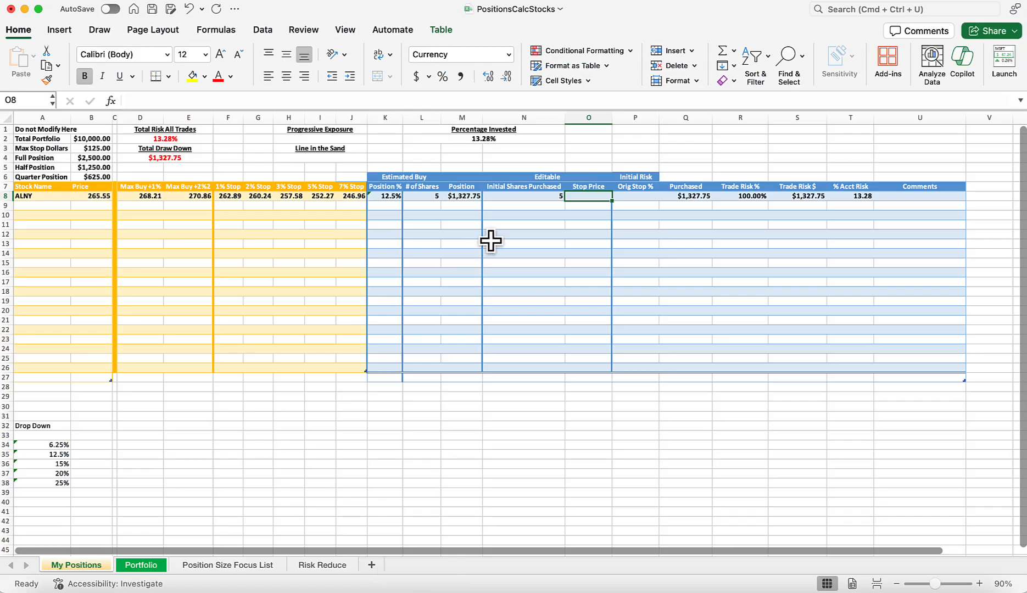
text(244.80)
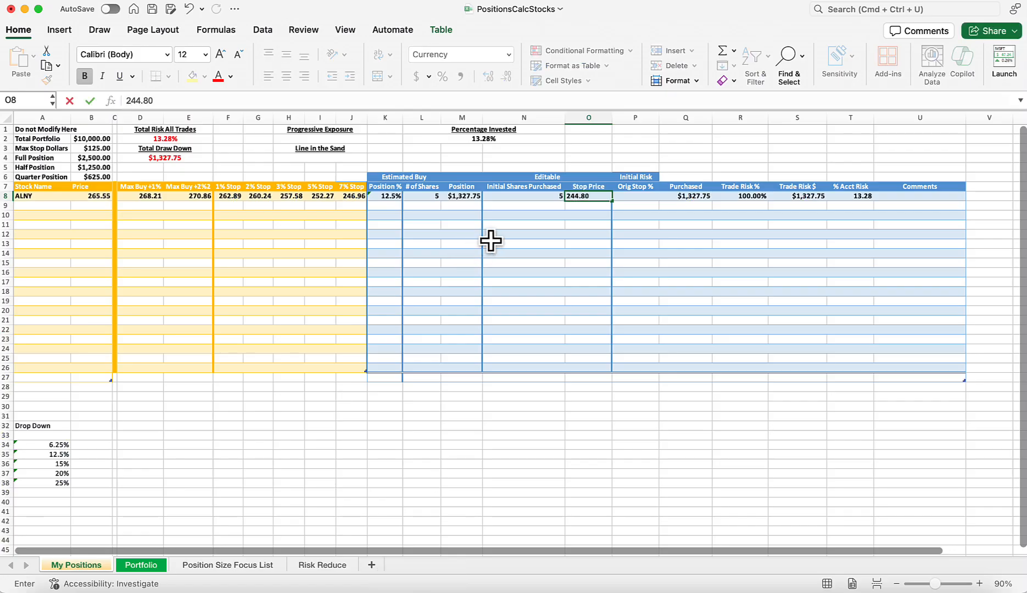
key(Return)
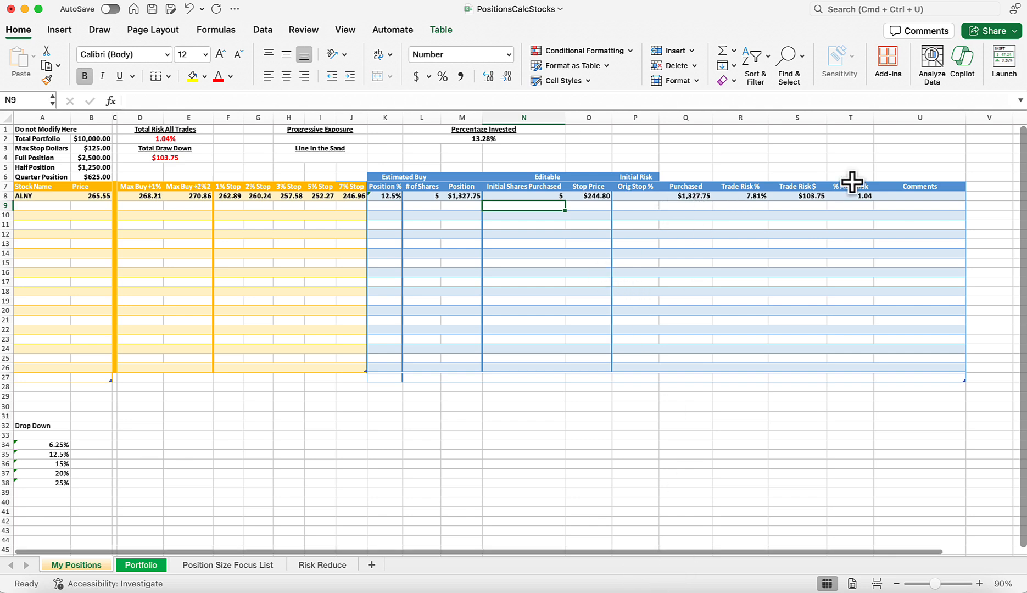
Check ALNY's 10 September bar in TradingView, and in Excel change the first row's stop price to 249.80.
click(659, 591)
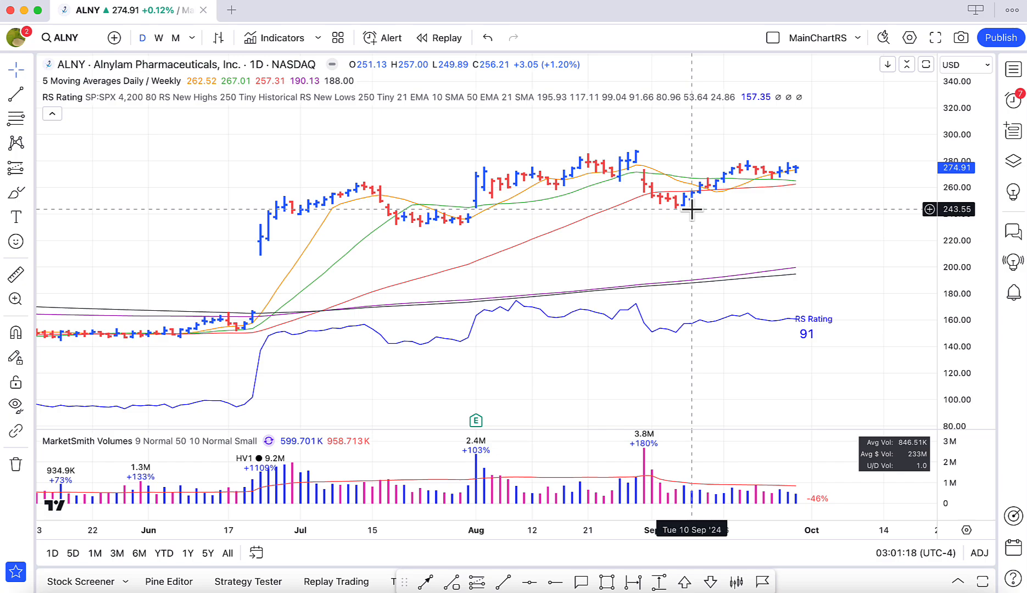
click(424, 583)
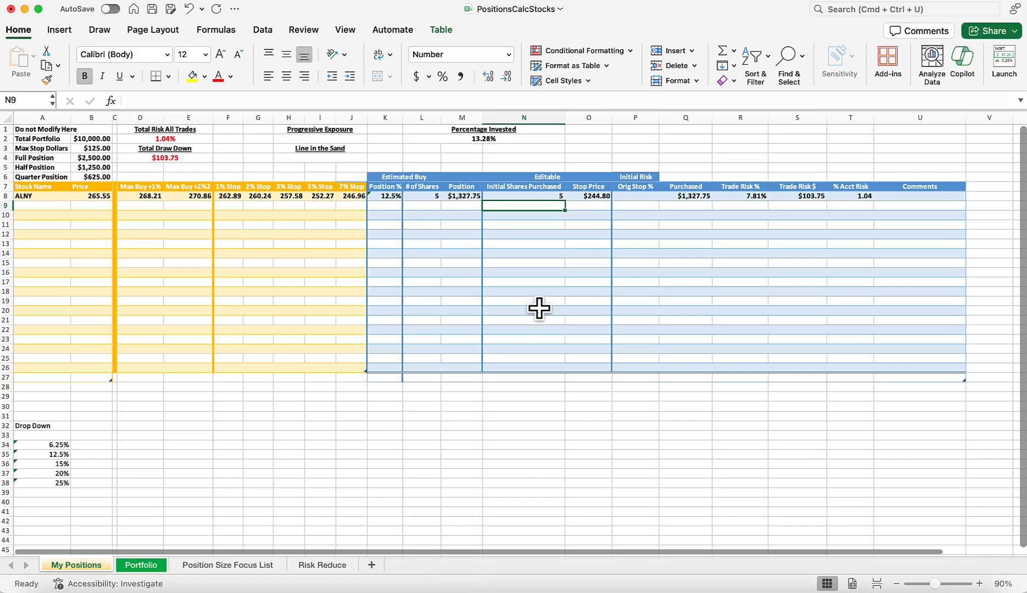
click(600, 196)
text(2)
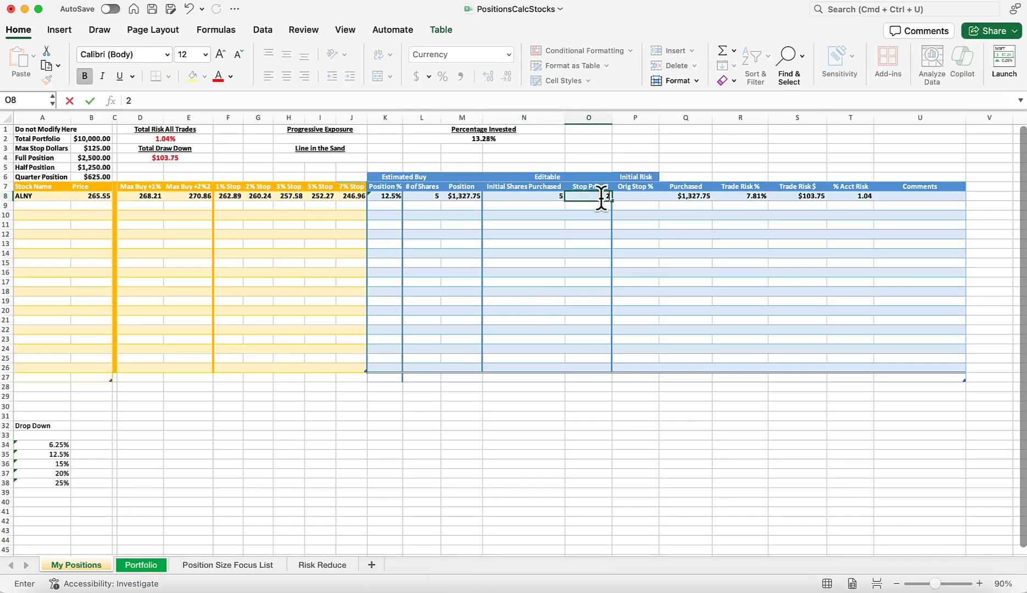
text(49.80)
key(Return)
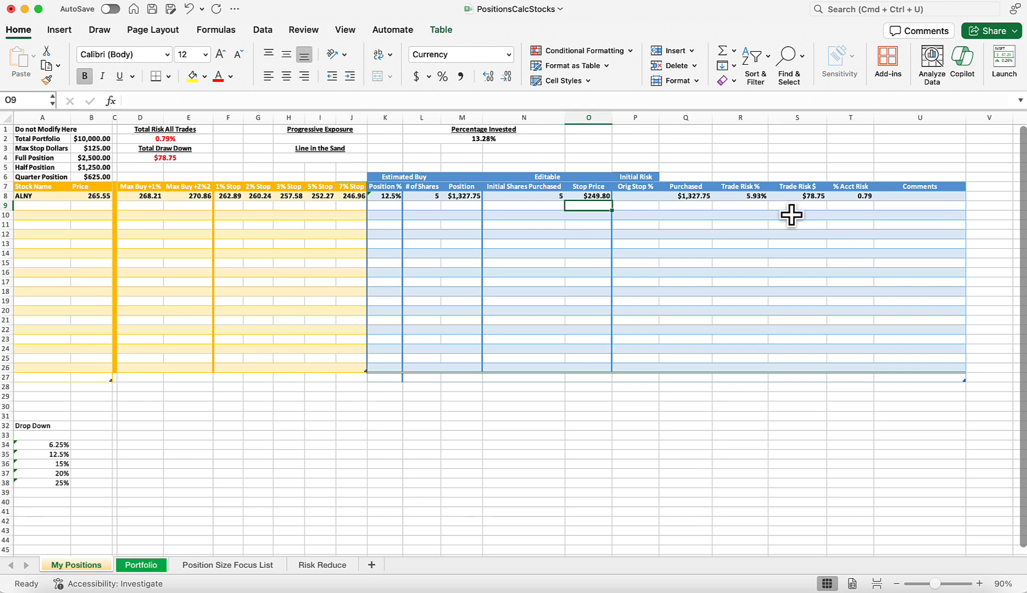
Review ALNY's latest bars in TradingView, and in Excel add a second ALNY entry in row 9 at a price of 276.10.
click(672, 583)
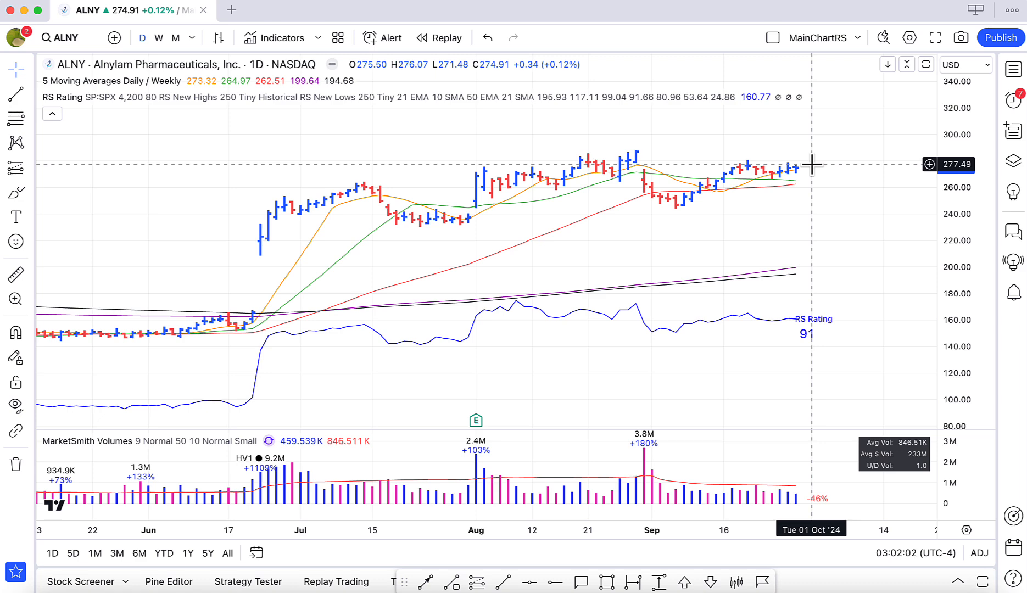
scroll(812, 164, left, 5)
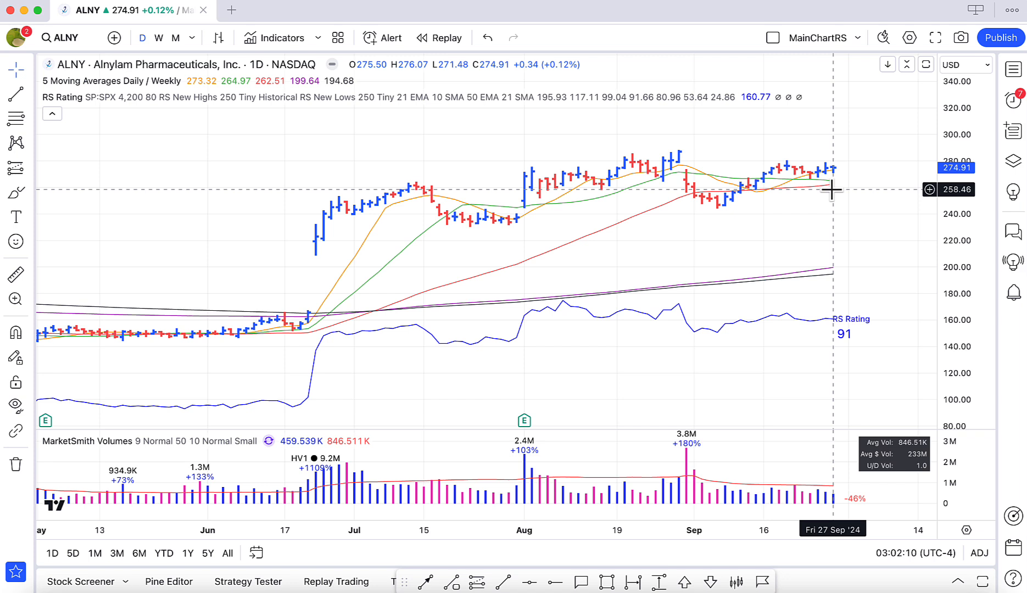
click(418, 586)
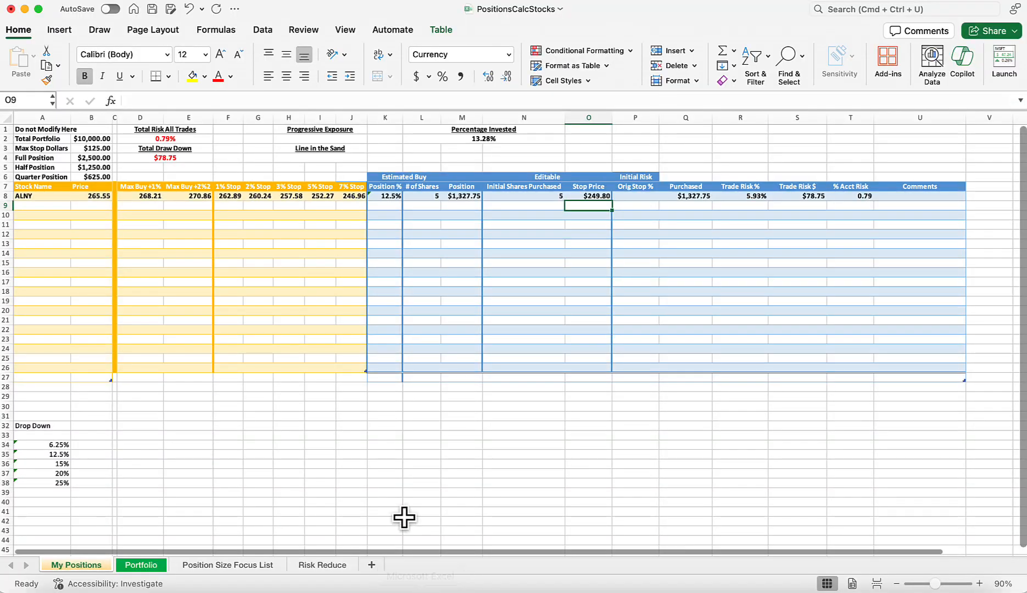
click(38, 207)
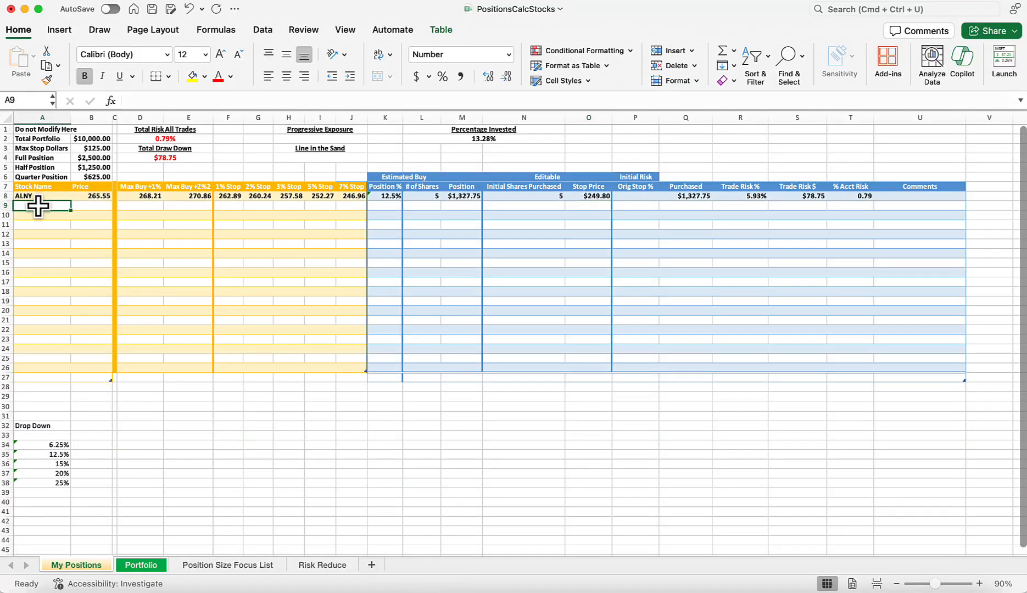
text(ALNY)
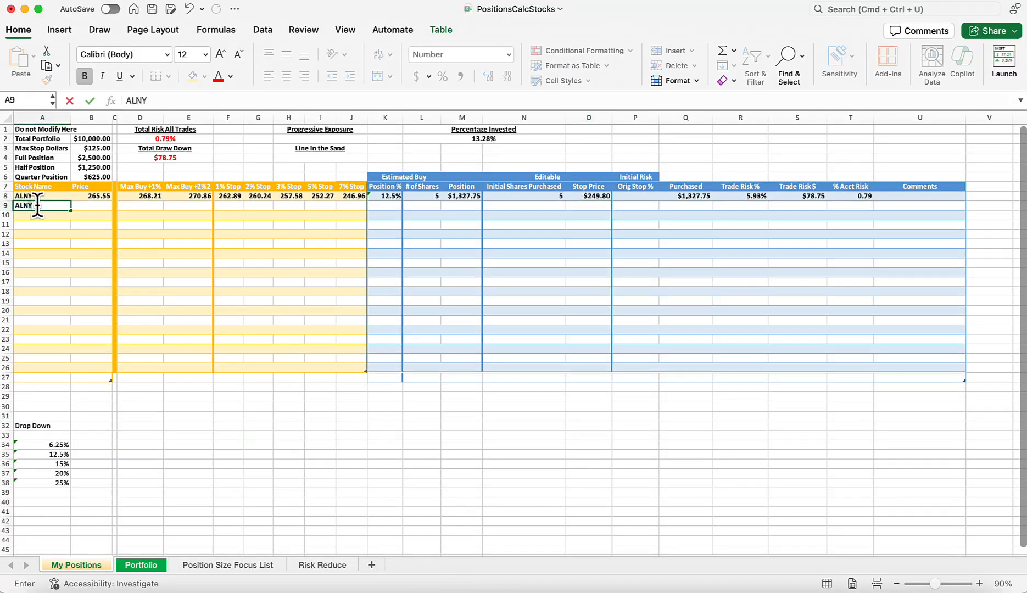
key(Tab)
text(27)
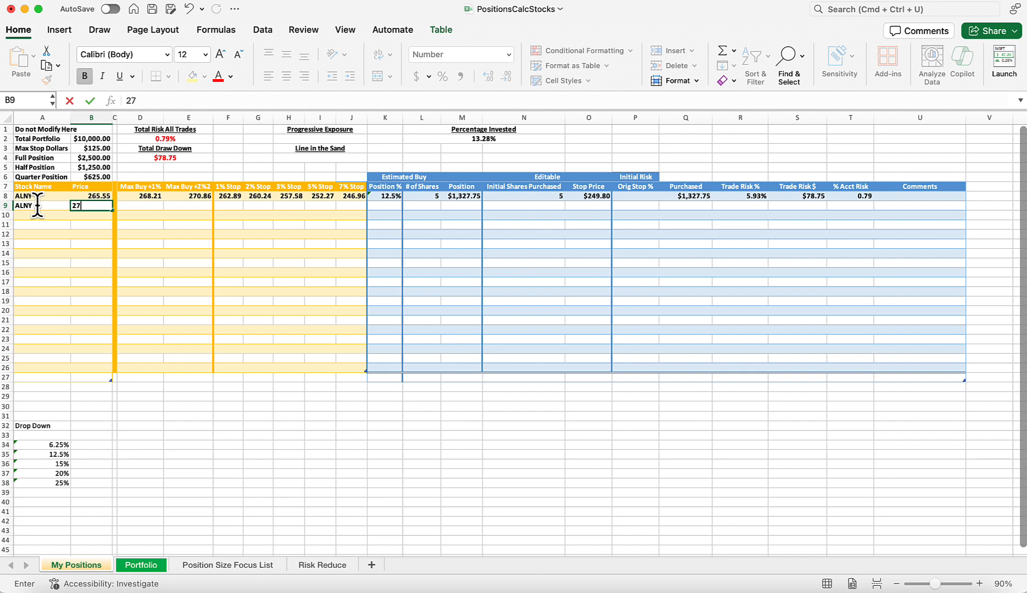
text(6.10)
key(Return)
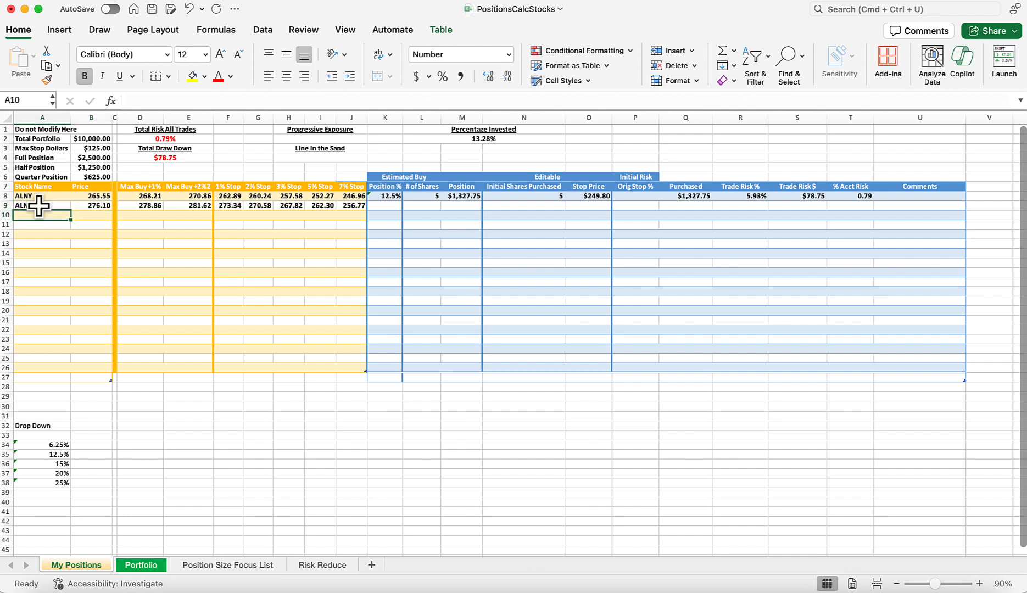
Set the second ALNY row's position size to 12.5% and its initial shares purchased to 5.
click(377, 207)
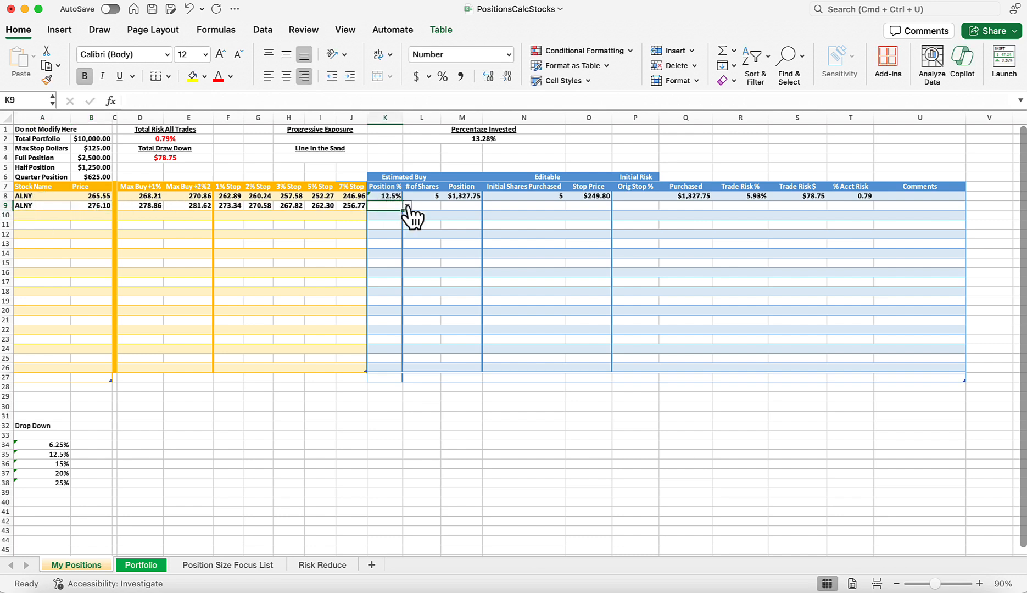
click(407, 206)
click(380, 248)
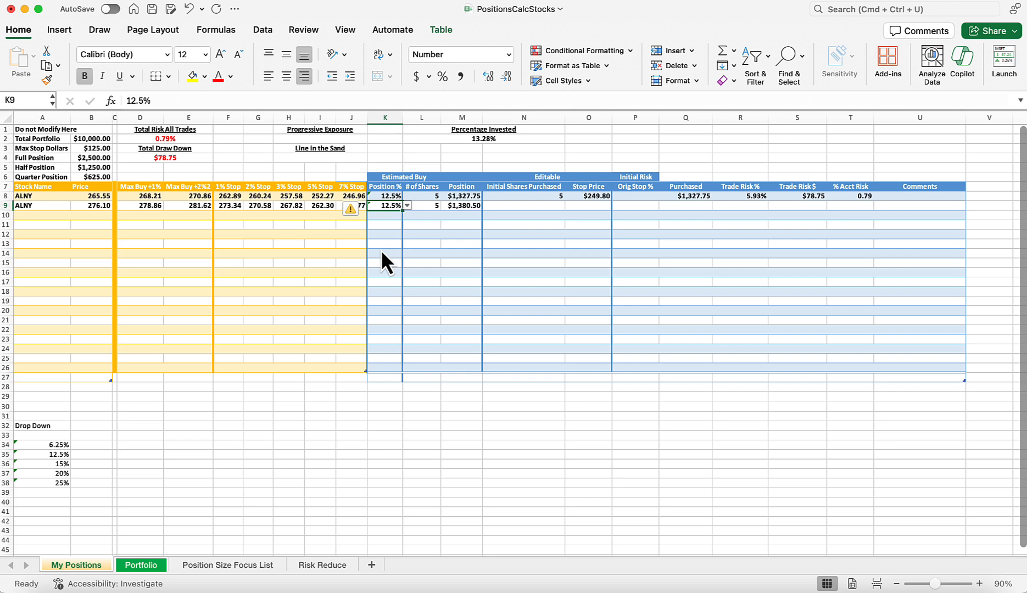
click(529, 205)
text(5)
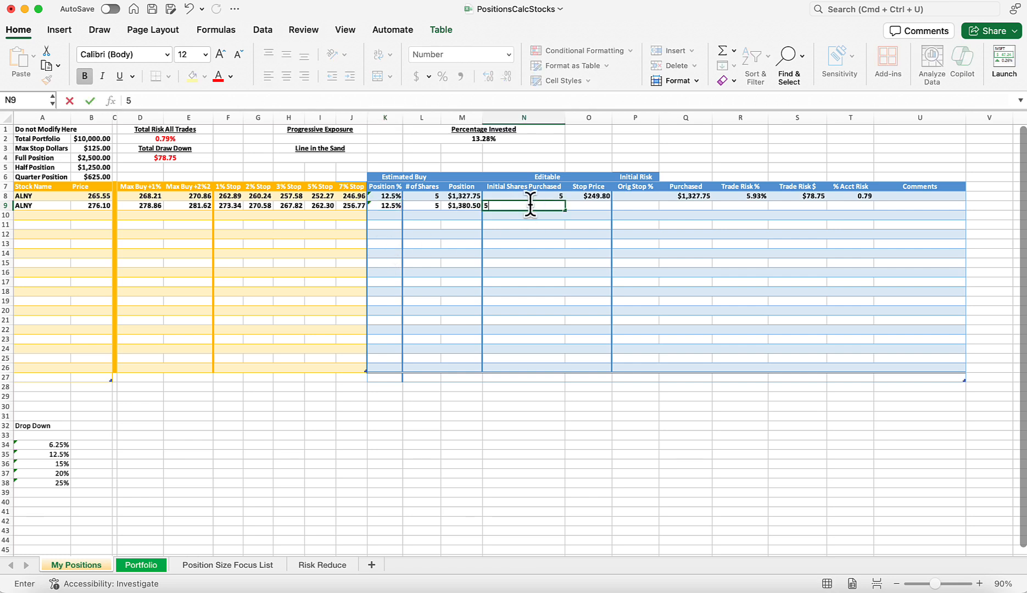
key(Tab)
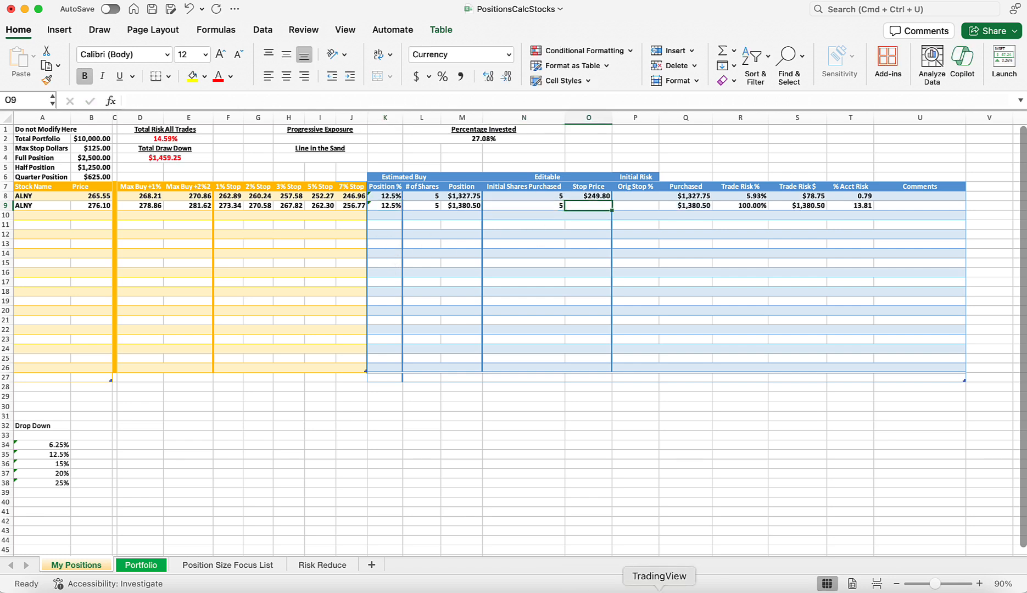
Check ALNY's recent price level in TradingView, and in Excel set the second ALNY row's stop price to 267.10.
click(693, 583)
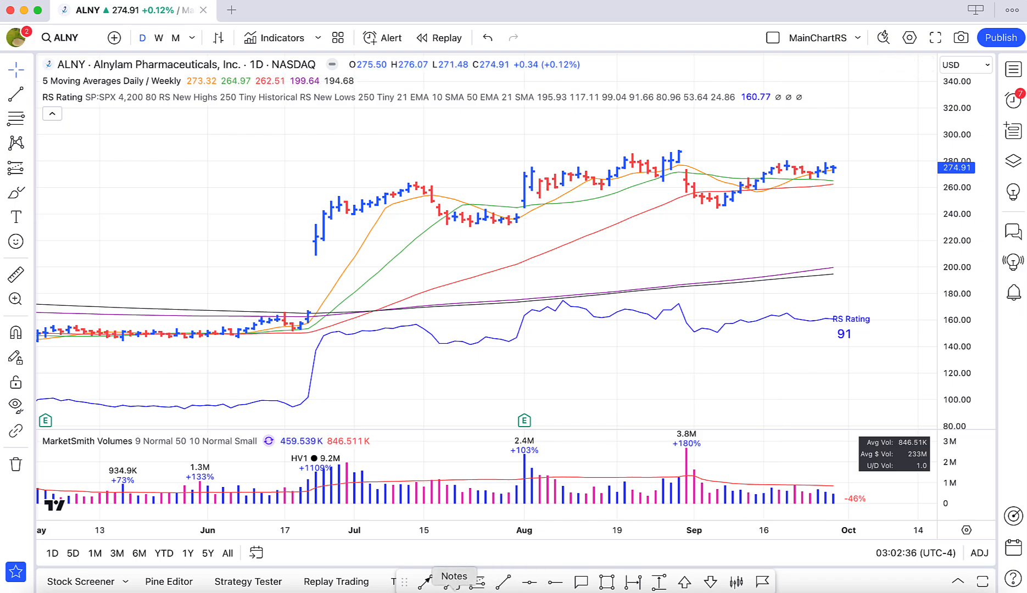
click(420, 585)
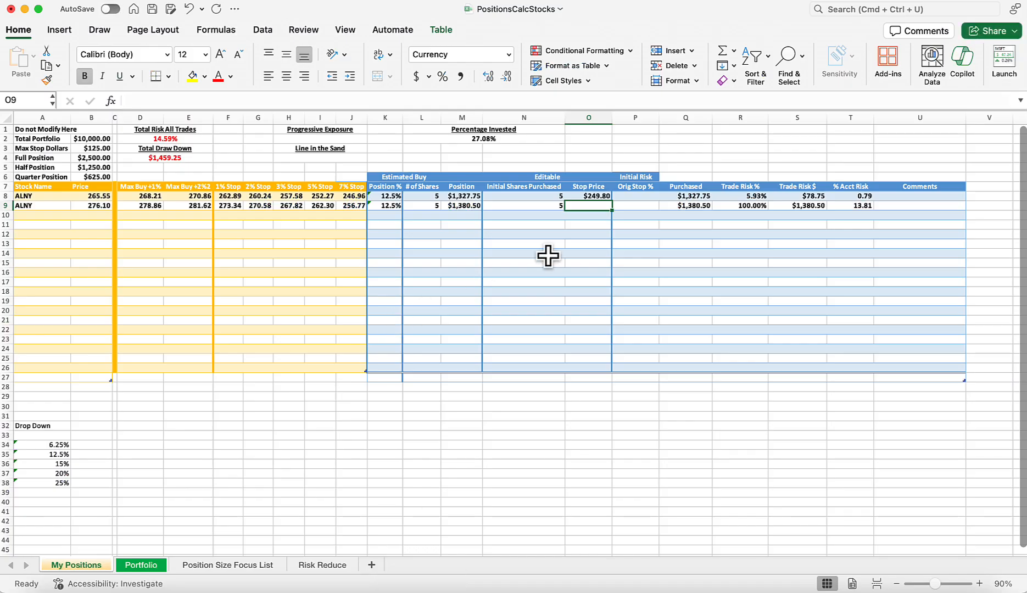
text(267.10)
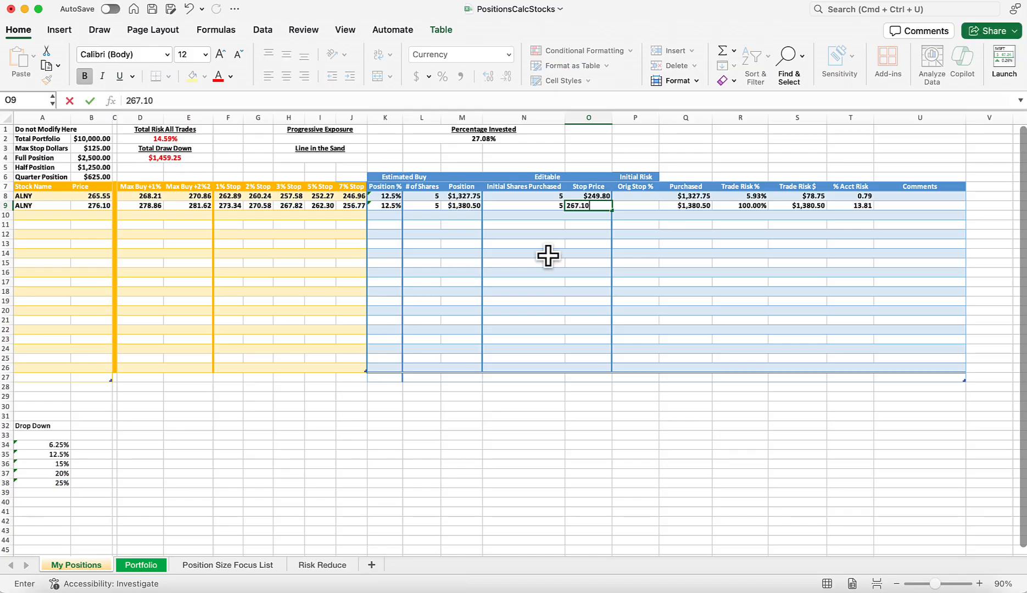
key(Return)
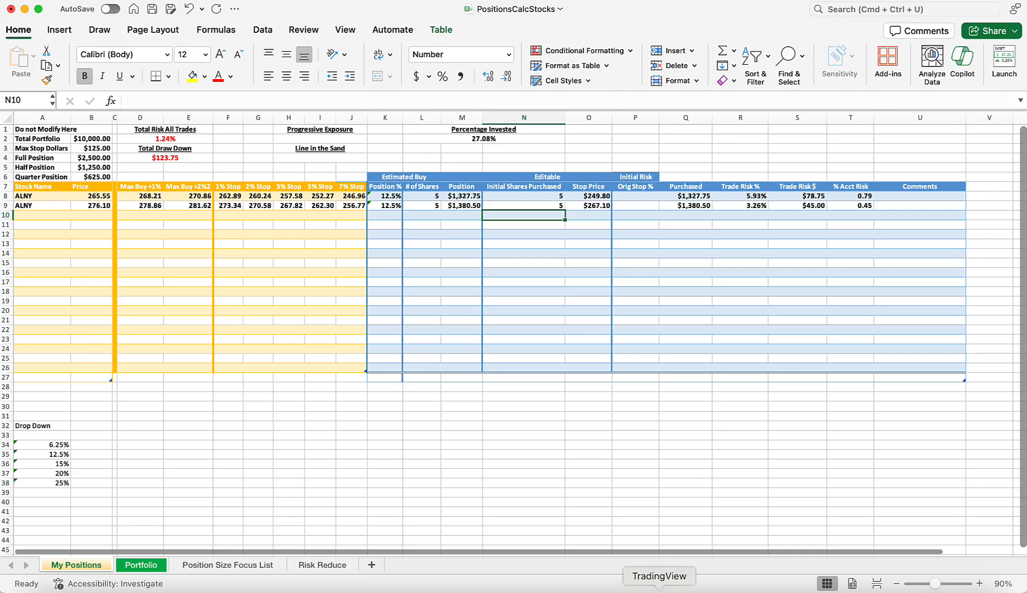
Review ALNY's late September bars in TradingView, and in Excel examine the maximum stop dollars and both rows' account risk.
click(660, 584)
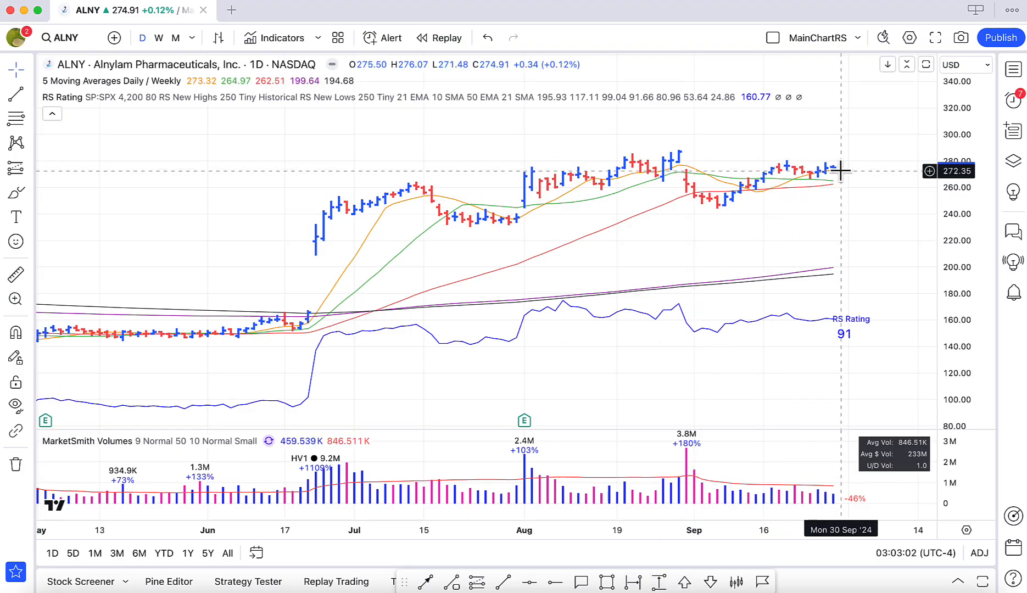
scroll(846, 178, down, 3)
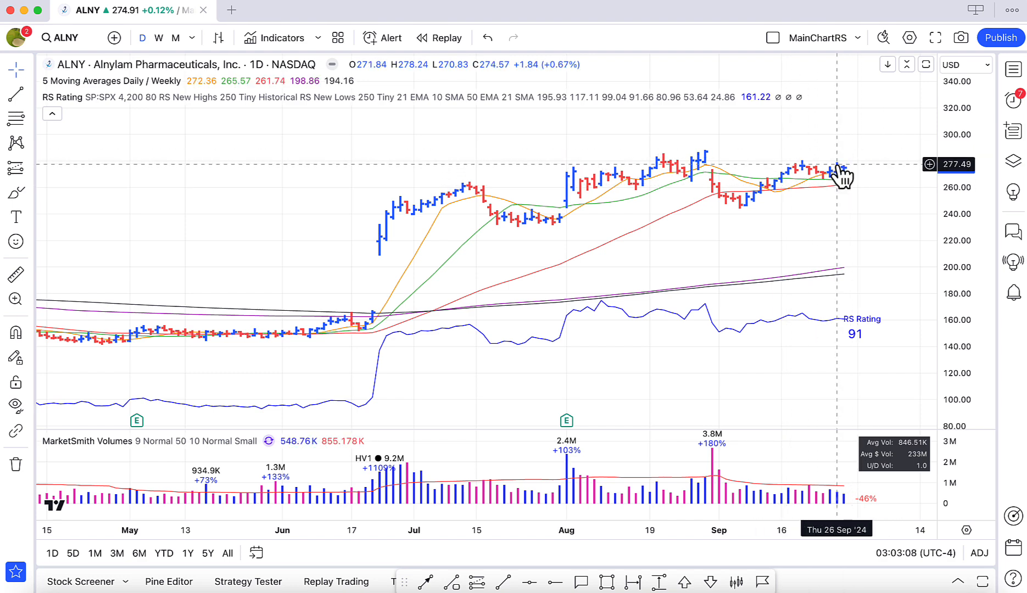
scroll(838, 165, left, 2)
scroll(836, 163, up, 2)
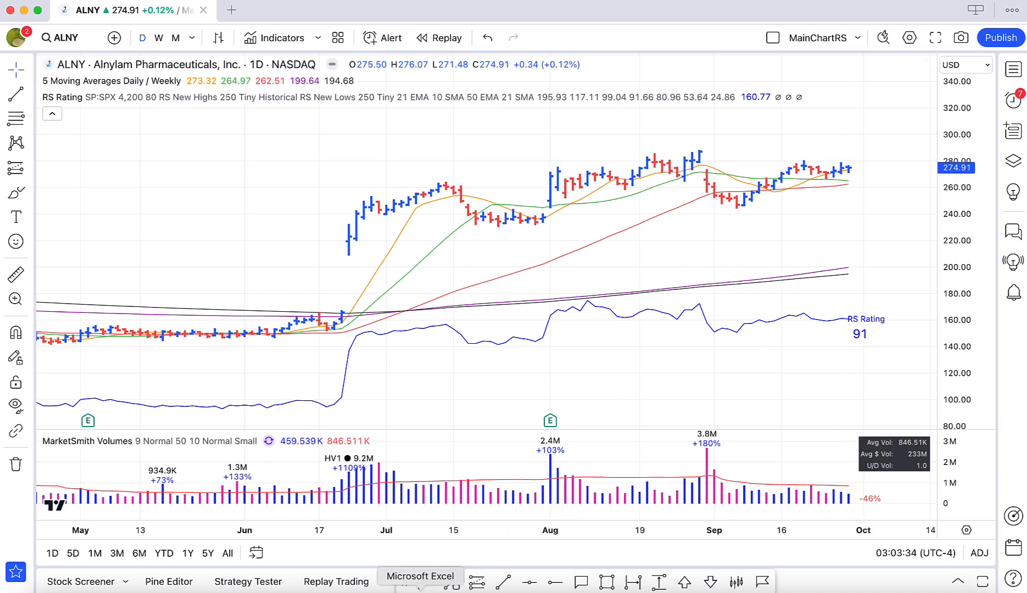
click(420, 590)
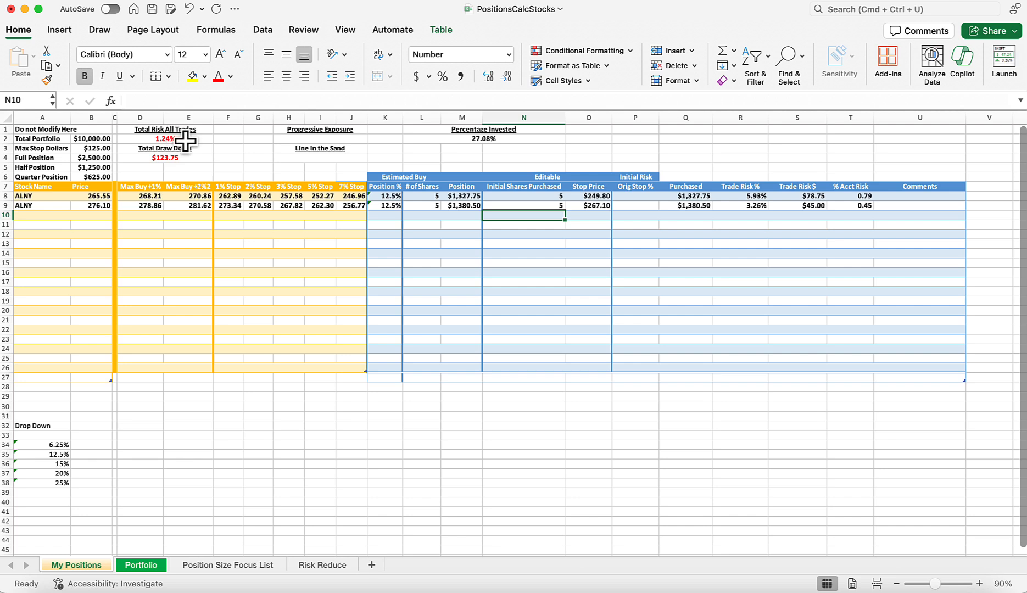
click(56, 148)
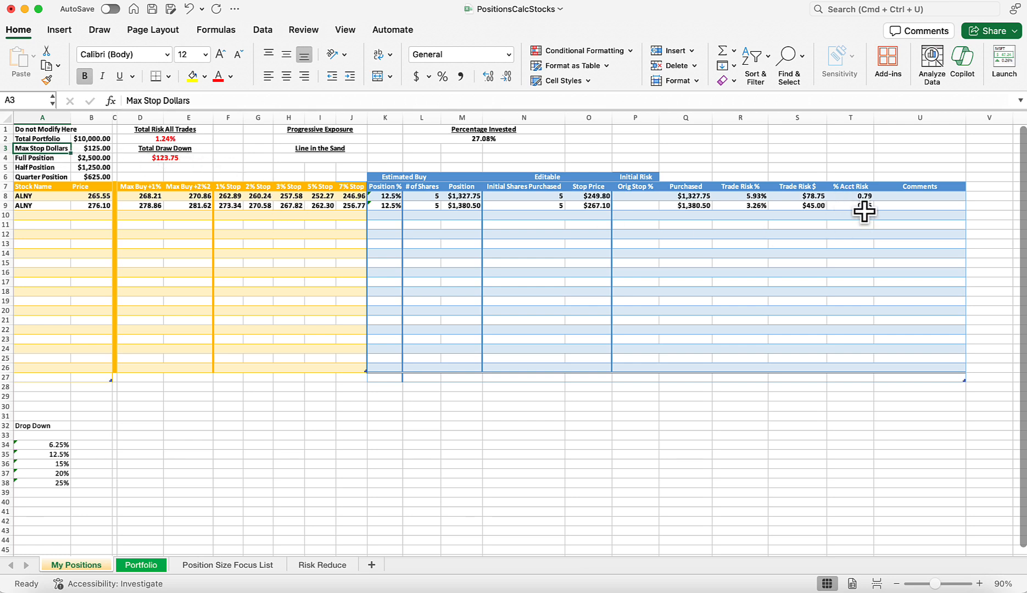
click(849, 196)
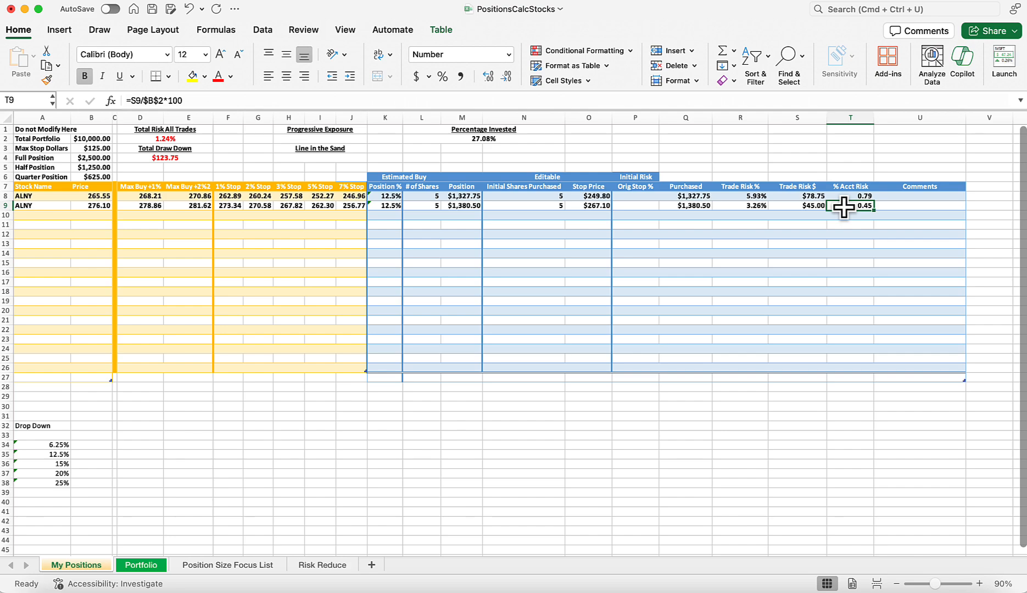
On the TradingView ALNY chart, draw a vertical trend line at 30 September from about 274.40 up to 290.35.
click(659, 583)
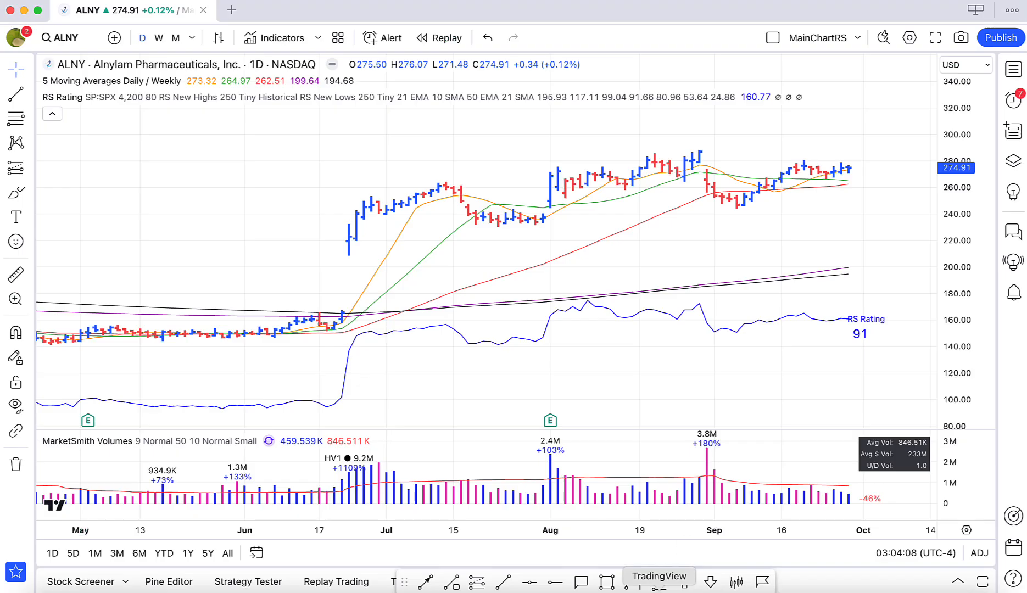
click(504, 584)
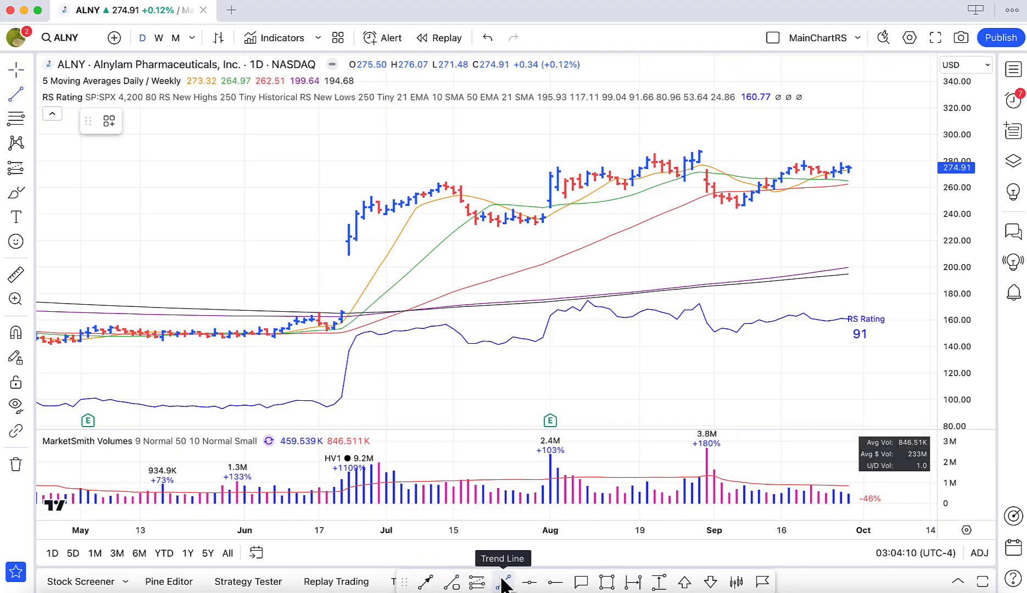
click(855, 169)
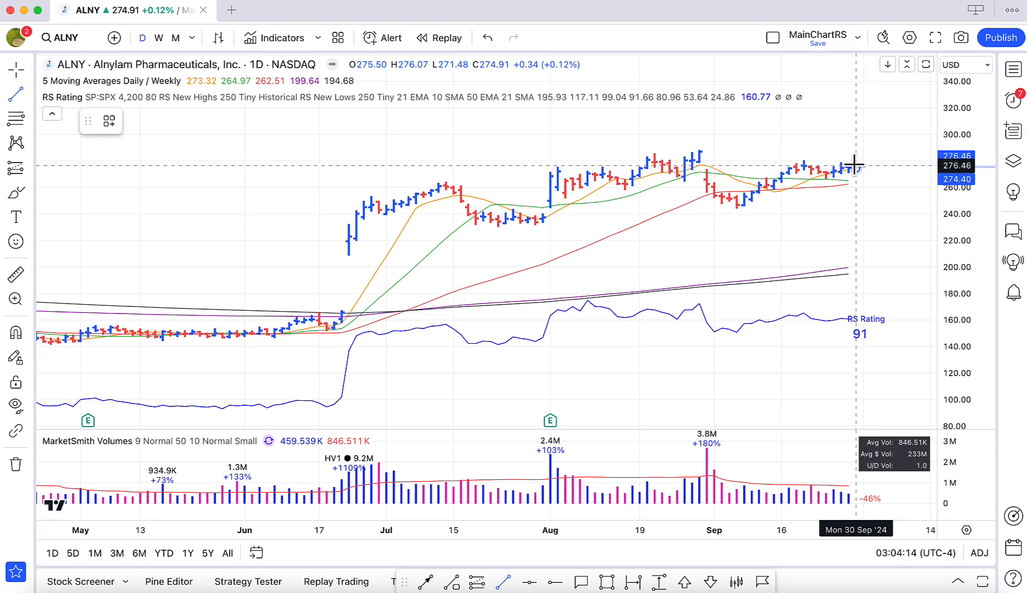
click(856, 147)
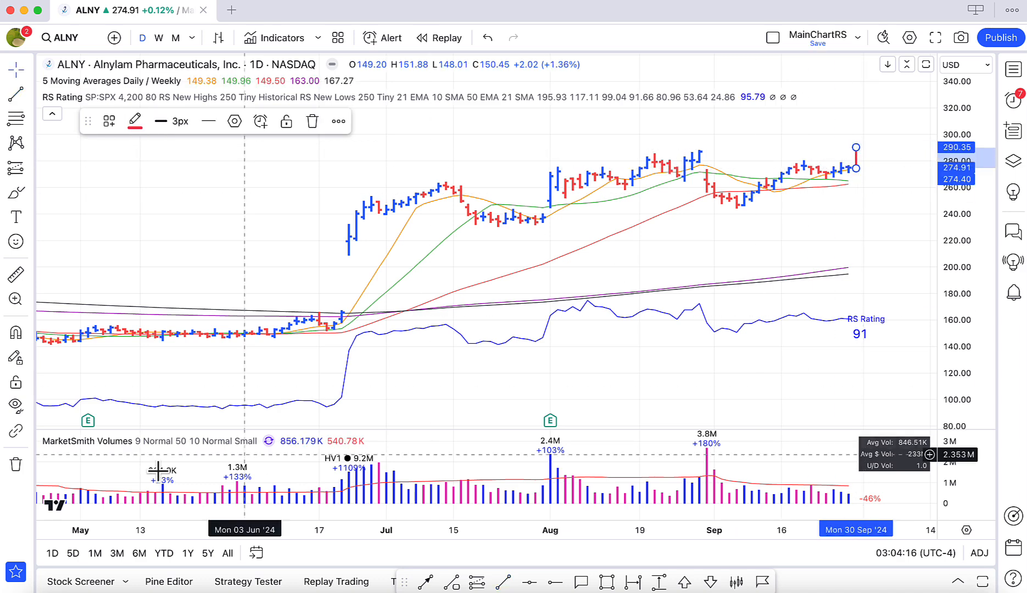
Using continuous drawing mode, add six short vertical trend lines for 1 to 8 October as a rising projection, ending at about 300.63.
click(16, 357)
click(503, 584)
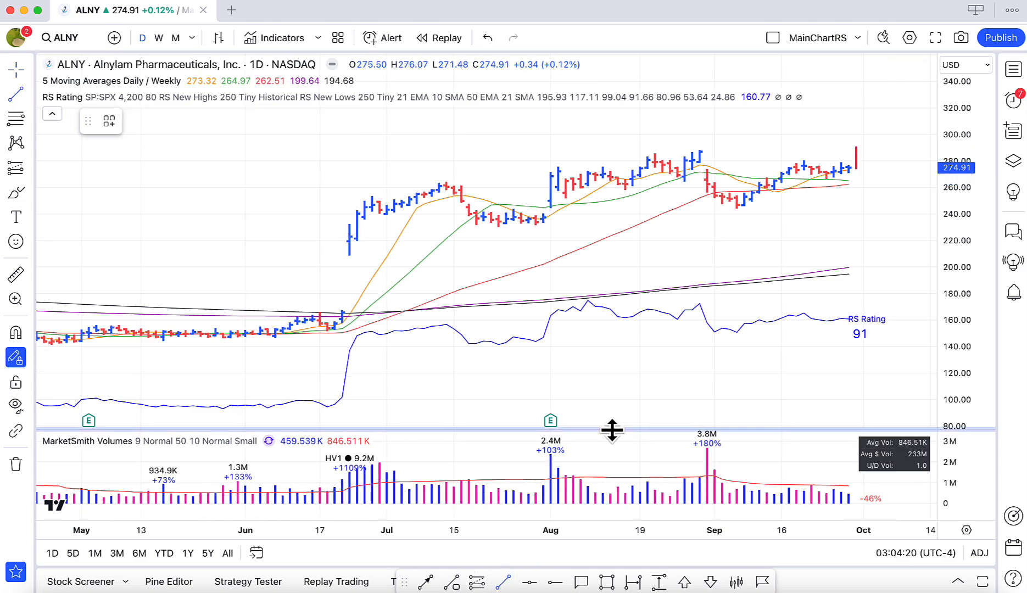
scroll(714, 308, down, 1)
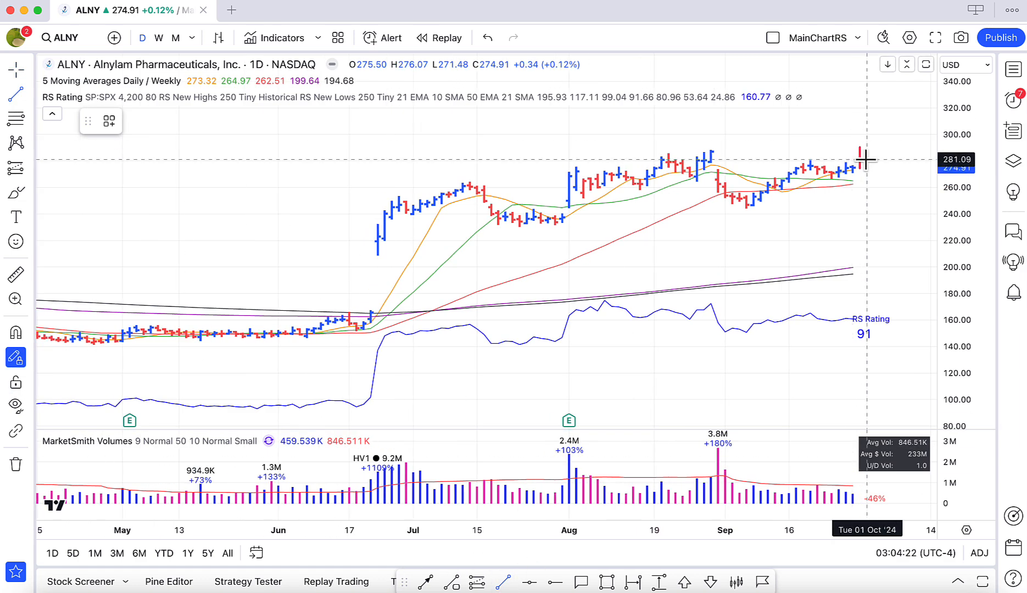
click(865, 159)
click(866, 150)
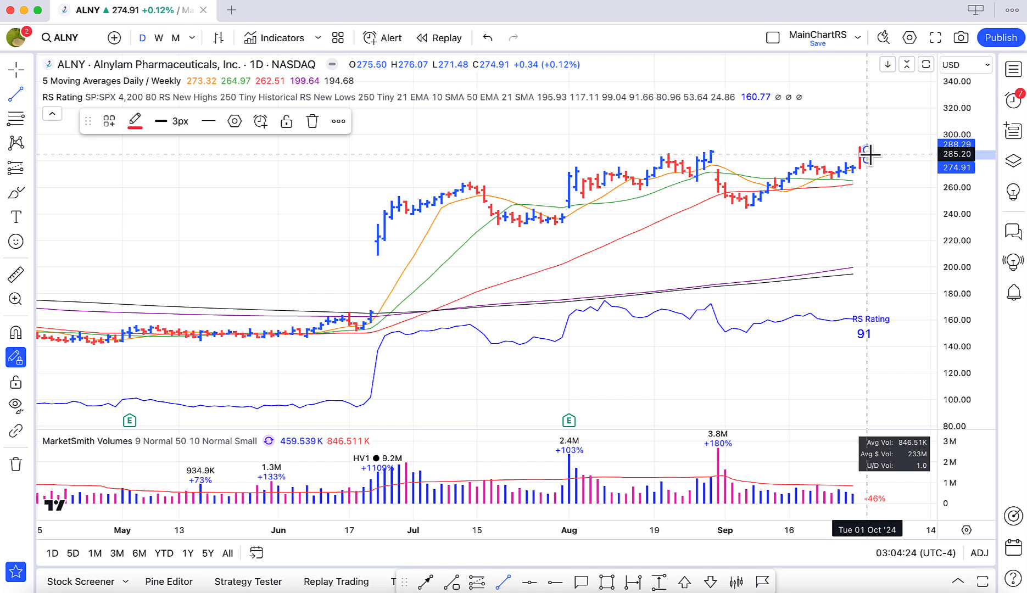
click(871, 153)
click(871, 144)
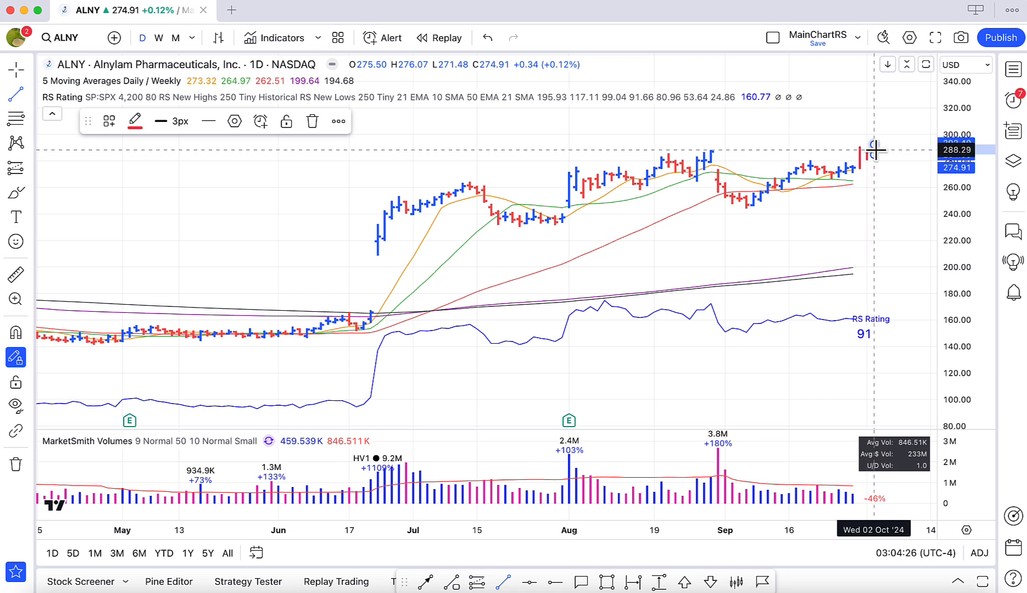
click(878, 152)
click(878, 142)
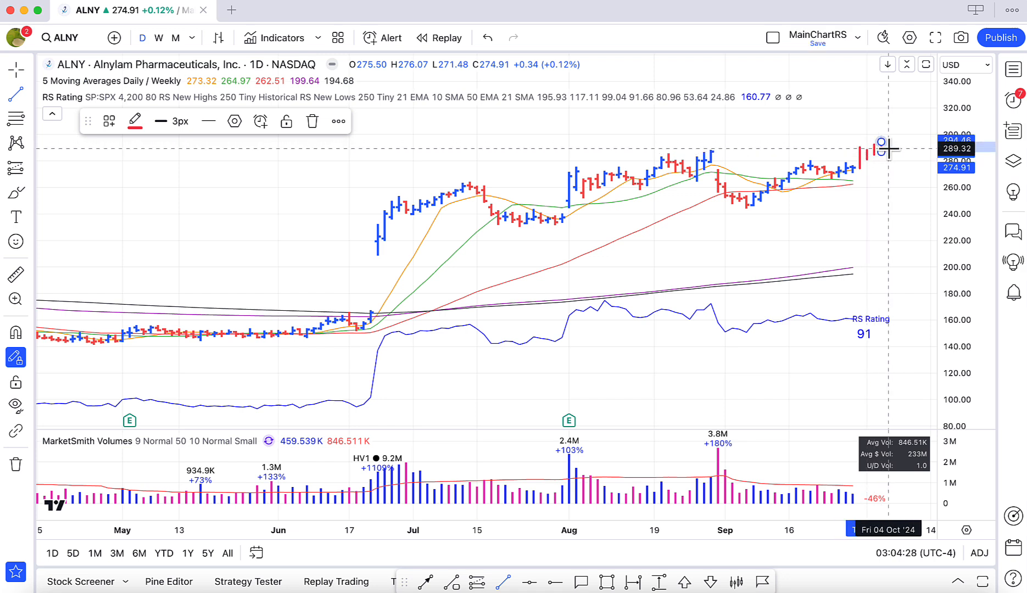
click(888, 148)
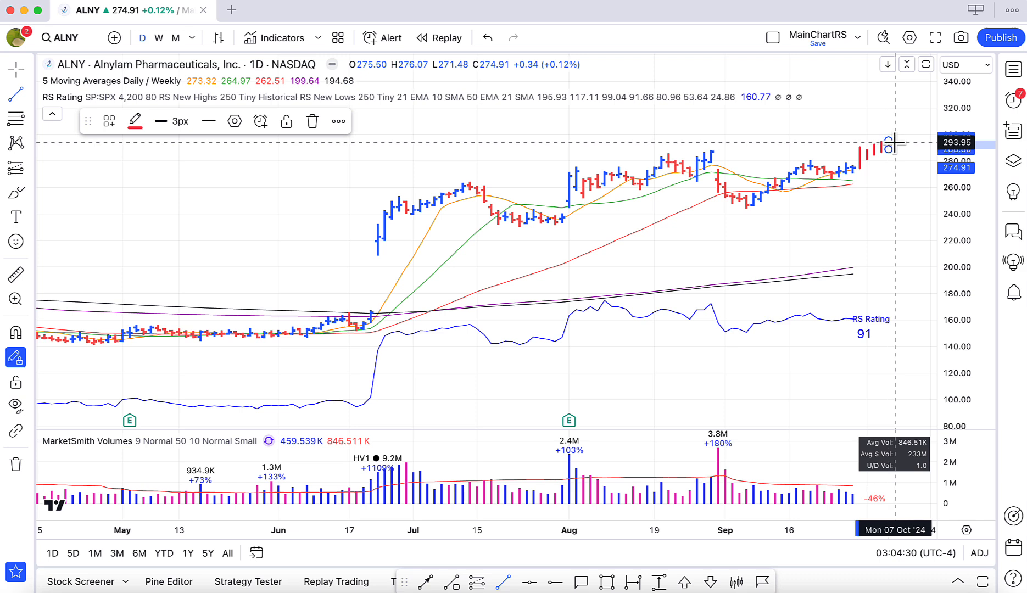
click(890, 142)
click(901, 149)
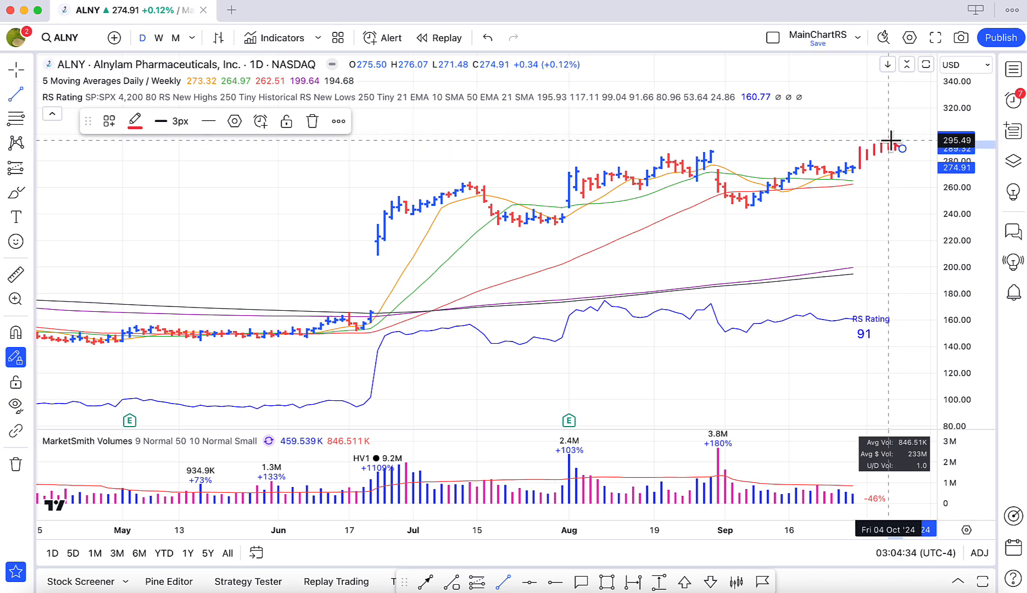
click(903, 132)
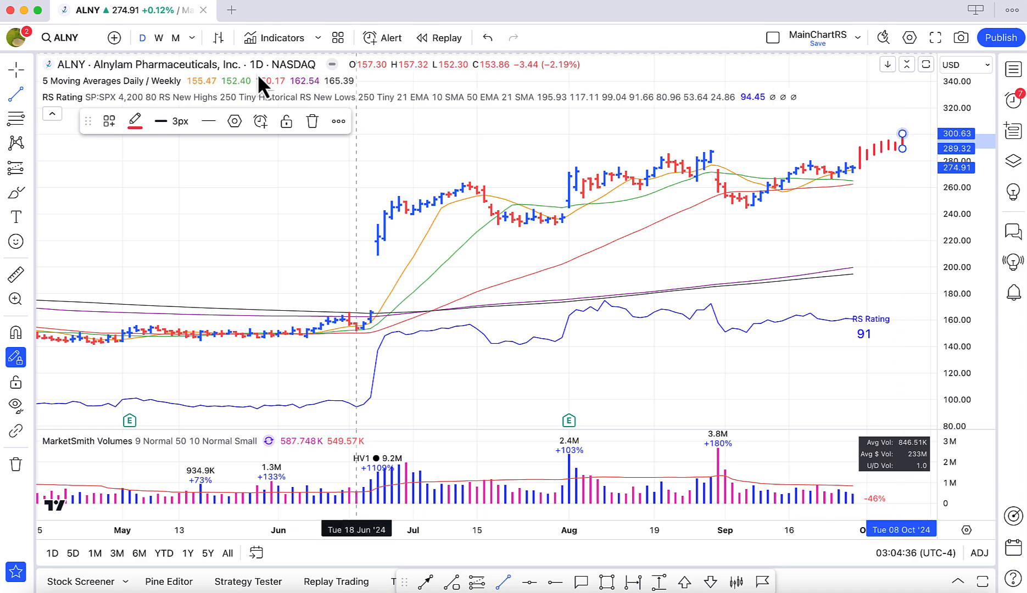
click(21, 358)
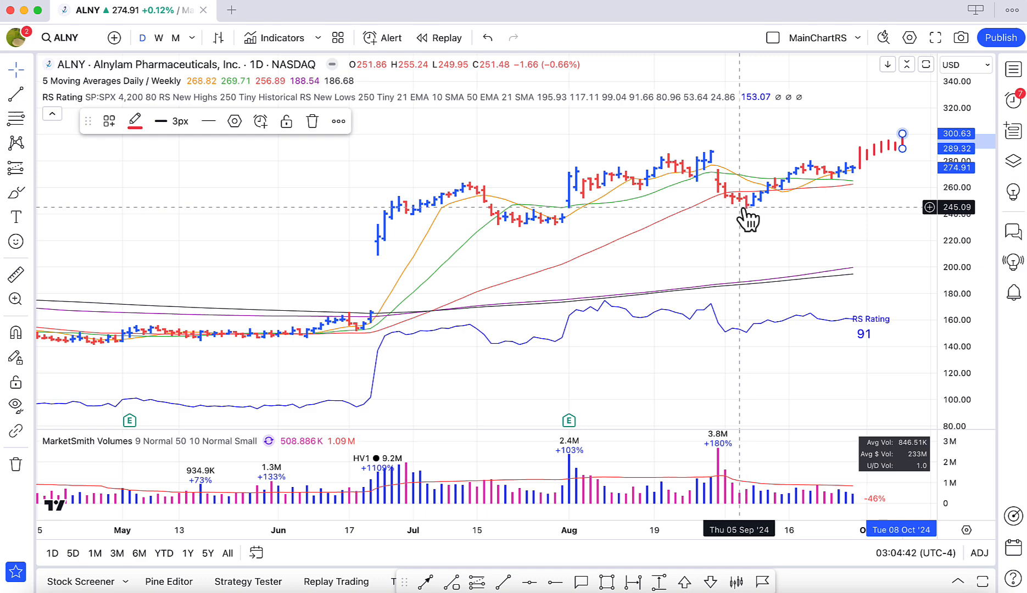
Draw a horizontal trend line from 29 August to 25 September and move it up to about 265.15.
click(504, 582)
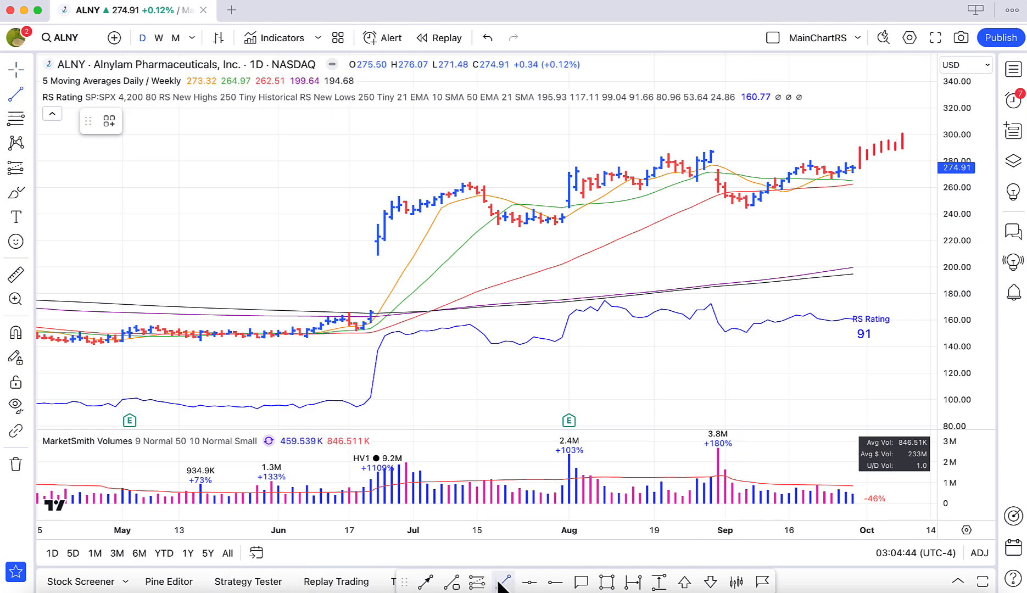
click(710, 209)
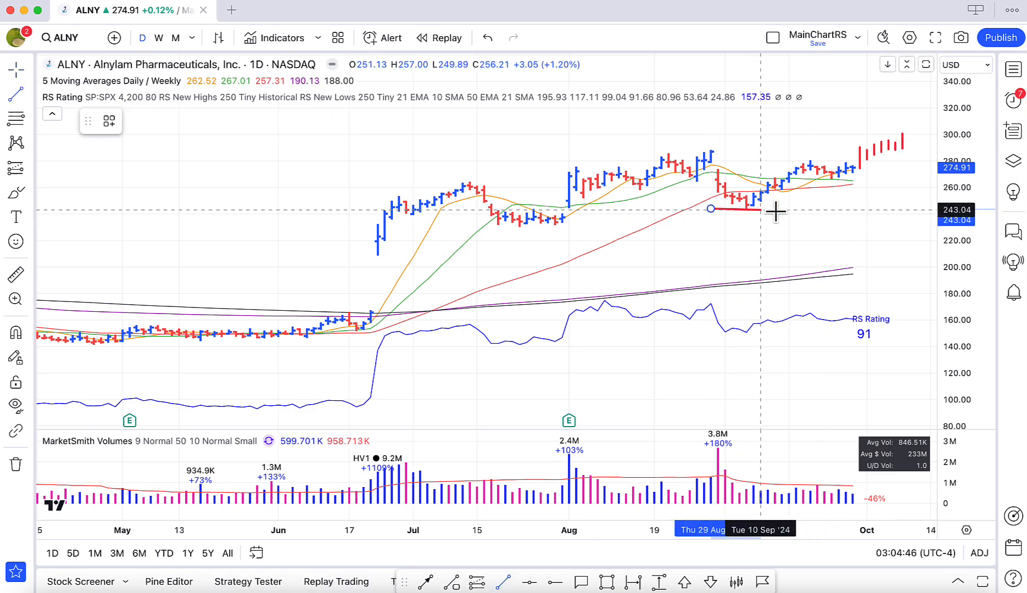
click(837, 209)
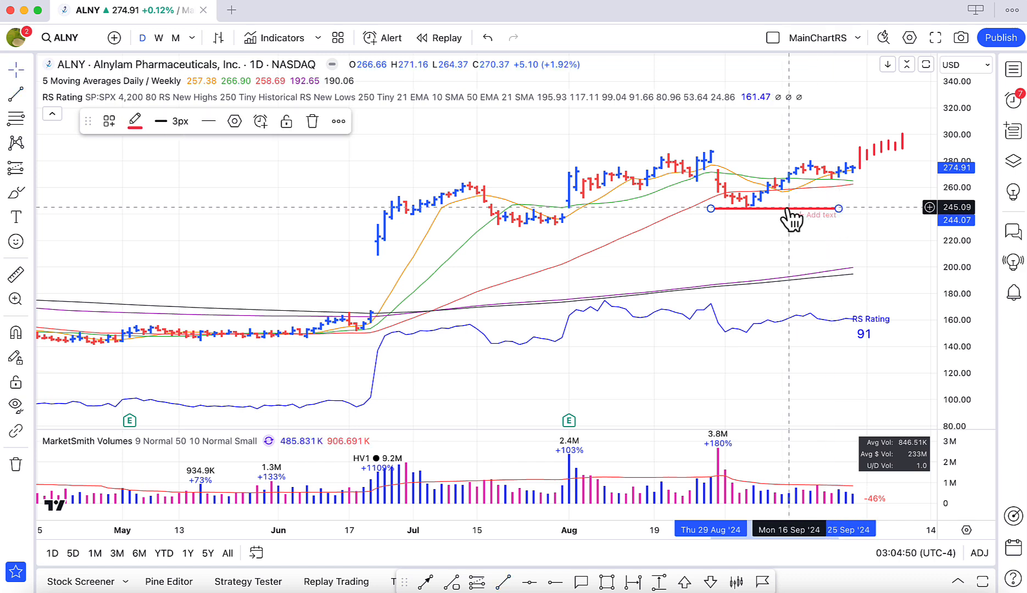
drag(791, 217, 792, 190)
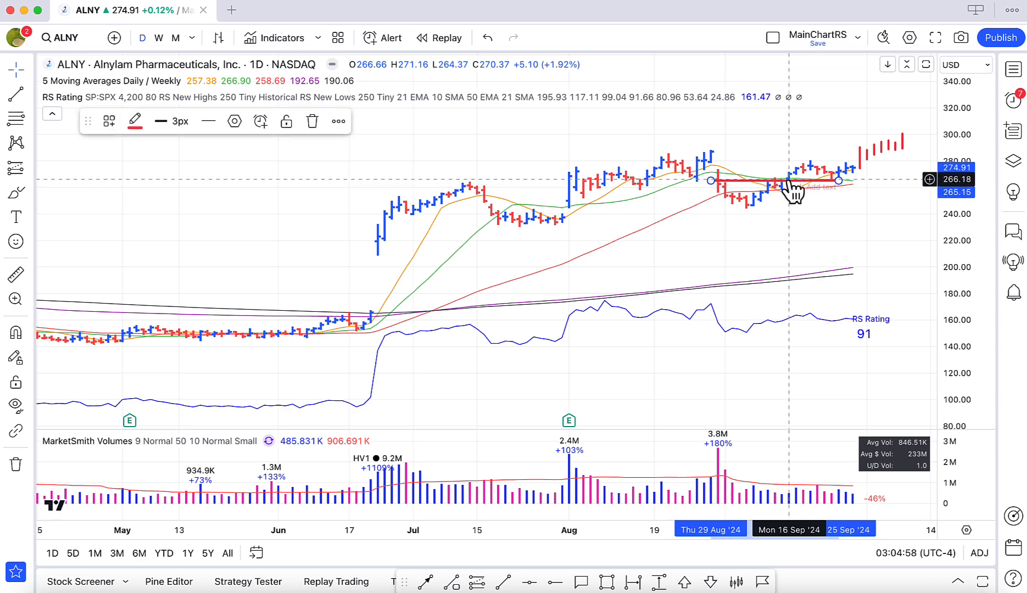
Place a price range measurement from about 301.14 at the projected high down to about 265.66 near the red horizontal line.
click(660, 583)
scroll(648, 268, down, 2)
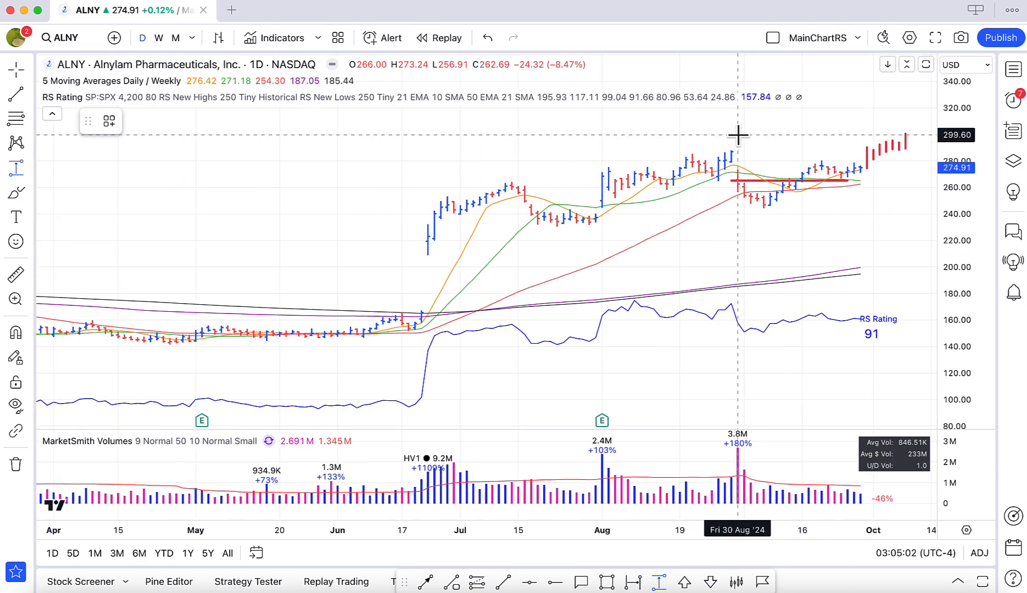
click(738, 132)
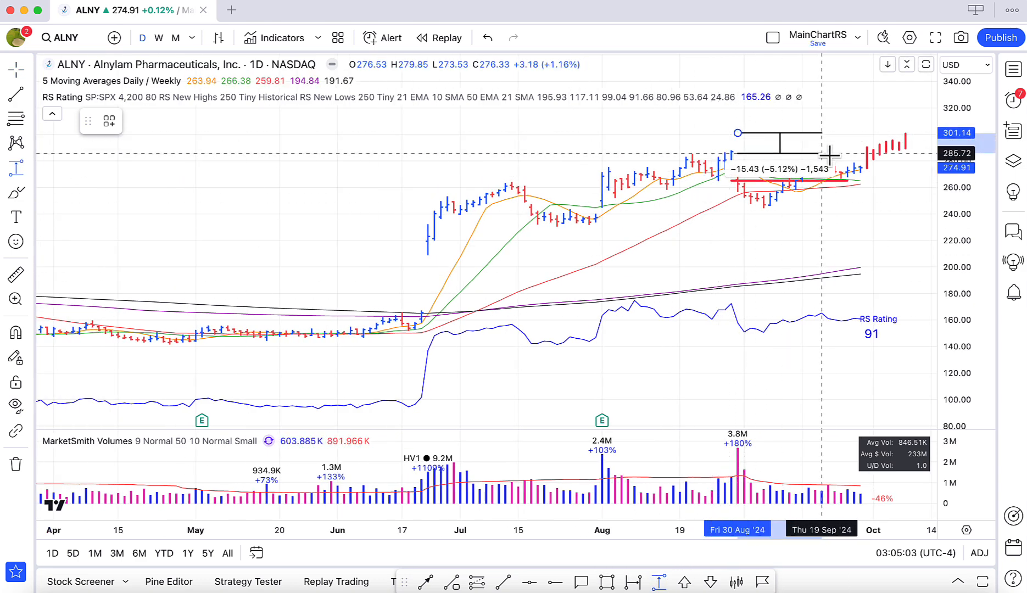
click(879, 179)
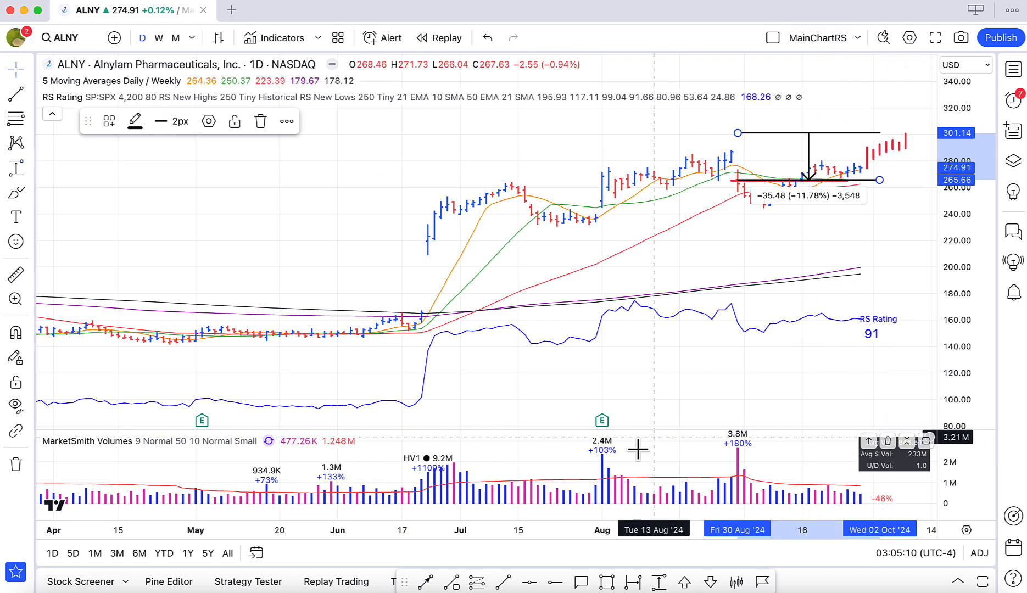
In Excel, try a stop price of 265.55 for the first ALNY row and undo the change.
click(419, 587)
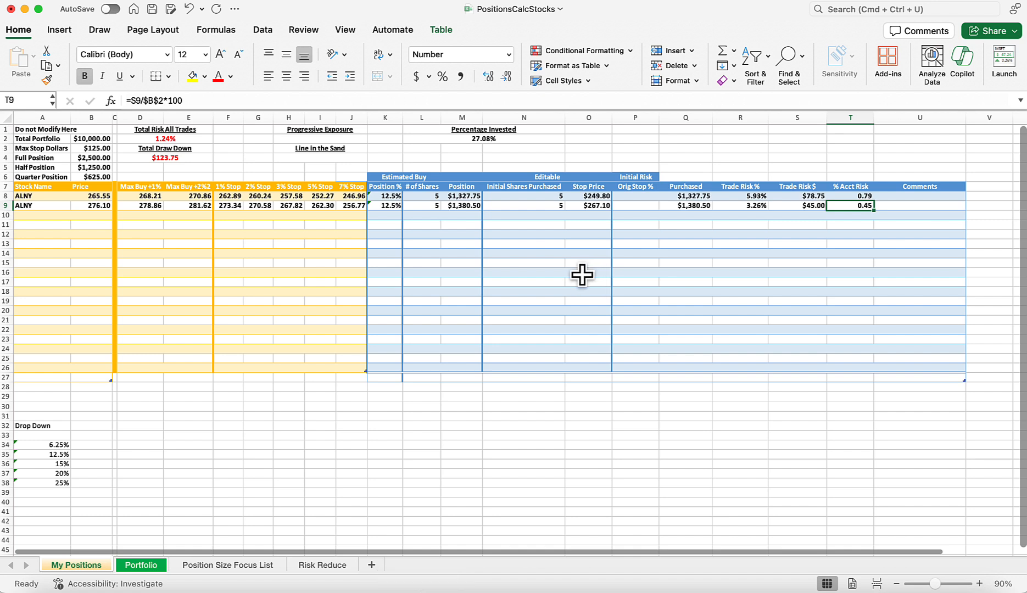
click(596, 196)
text(265.55)
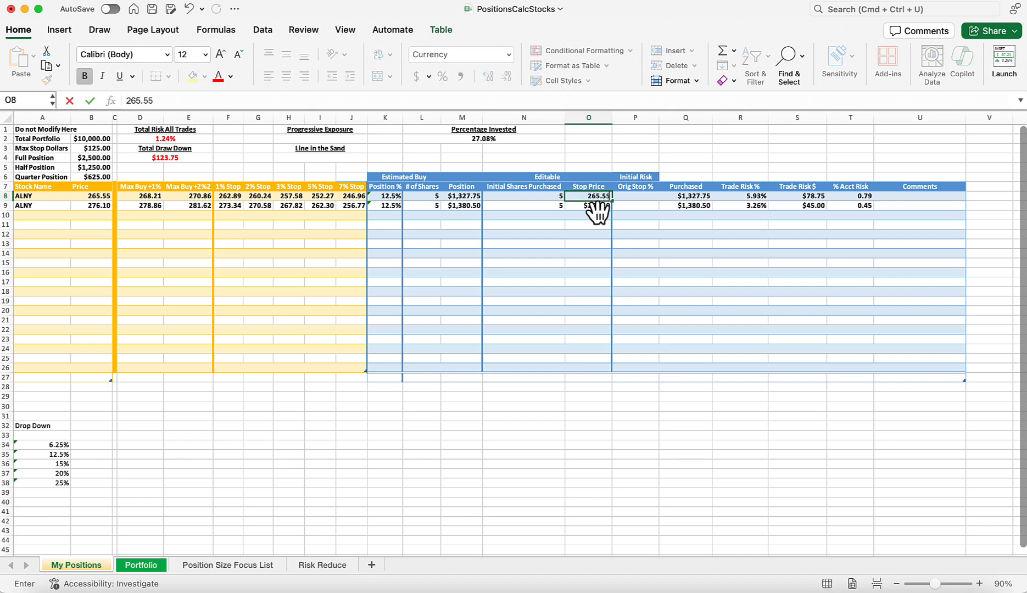
click(592, 204)
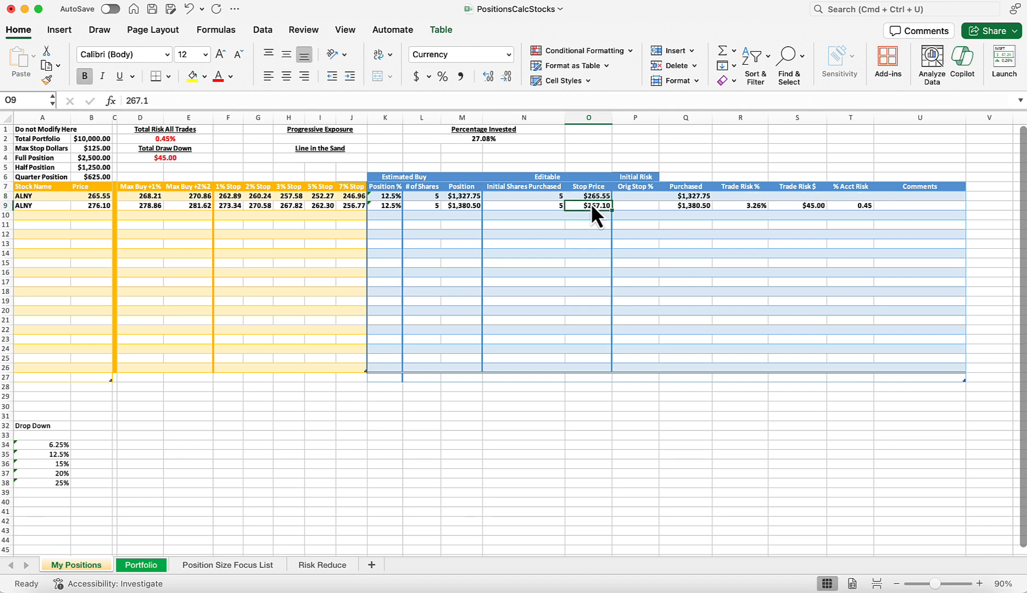
key(super+z)
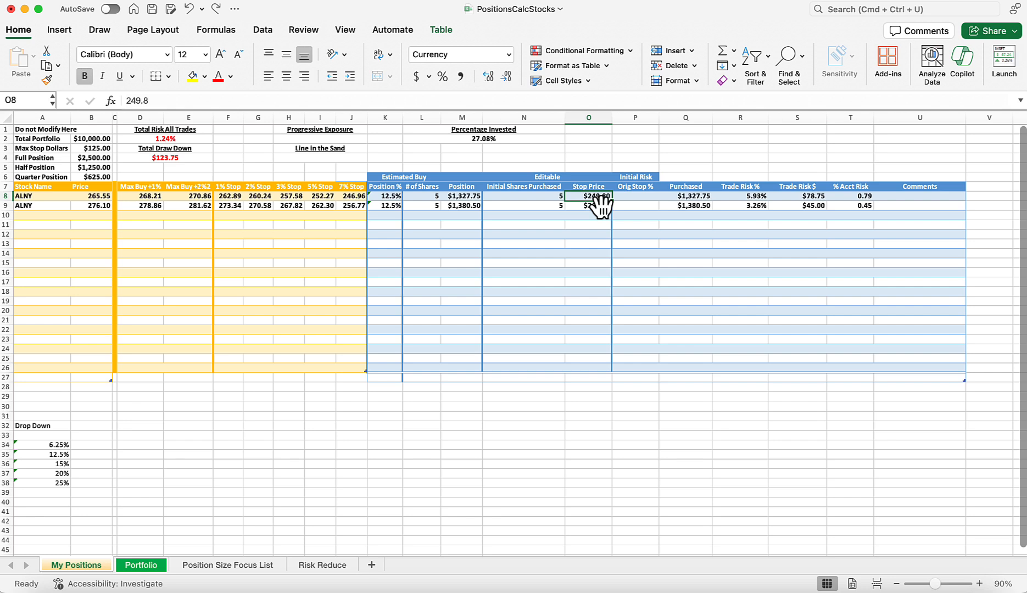
click(632, 417)
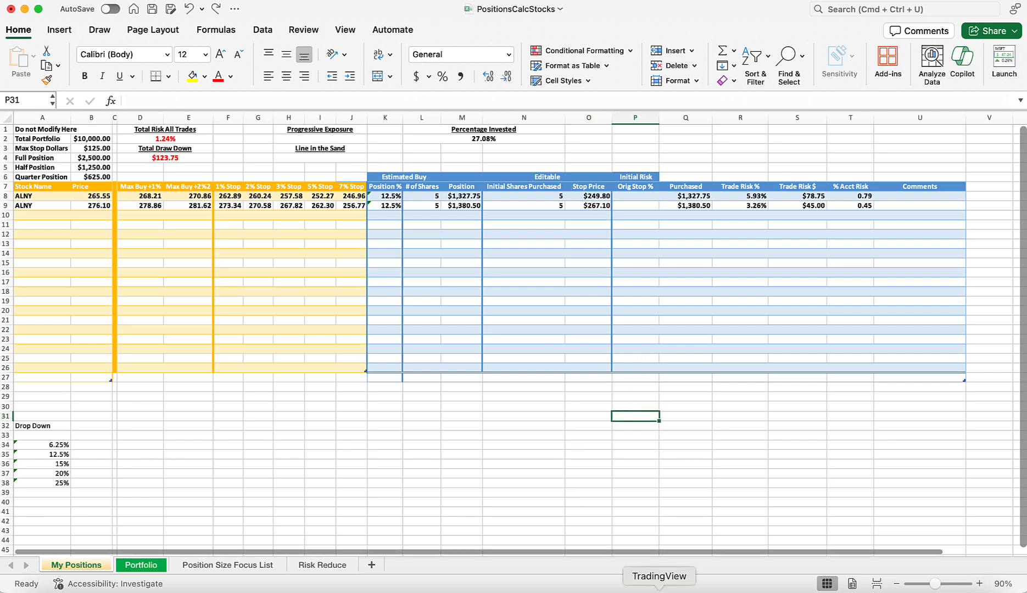
In TradingView, delete the price range measurement and the red horizontal line, and clear all remaining drawings from the ALNY chart.
click(659, 591)
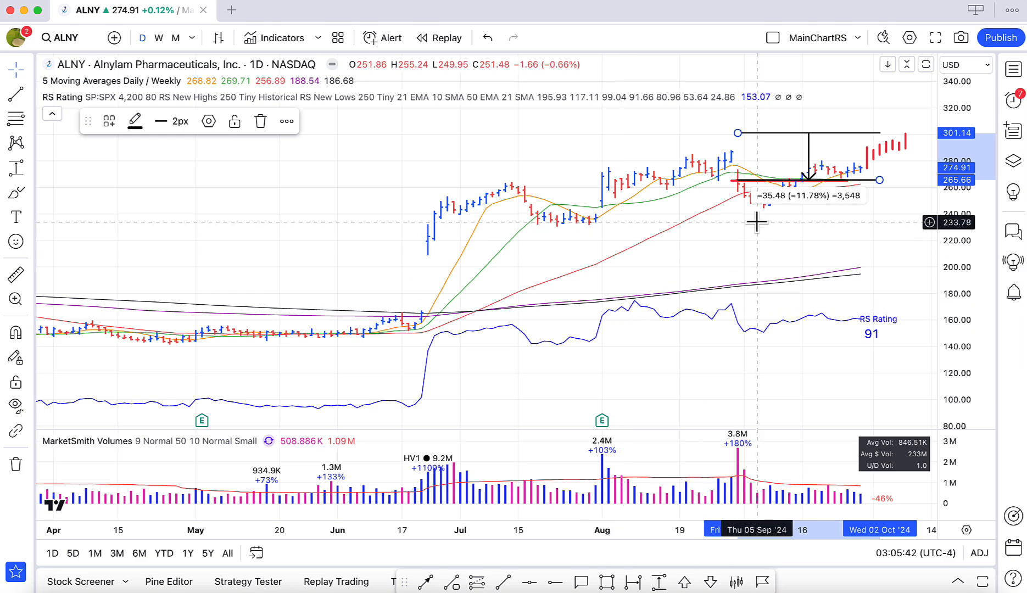
click(261, 122)
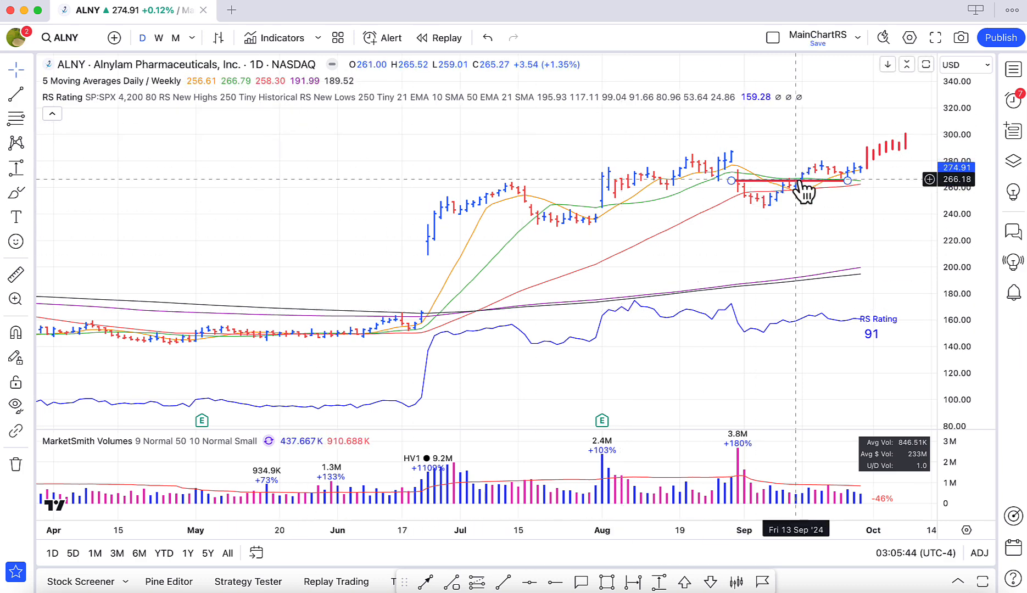
click(799, 182)
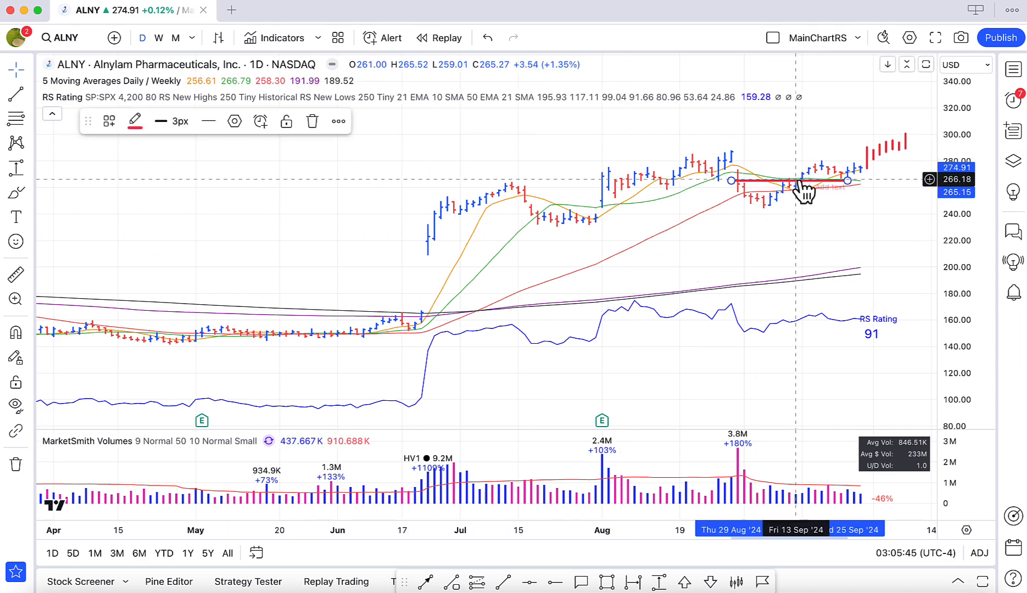
click(311, 126)
click(13, 464)
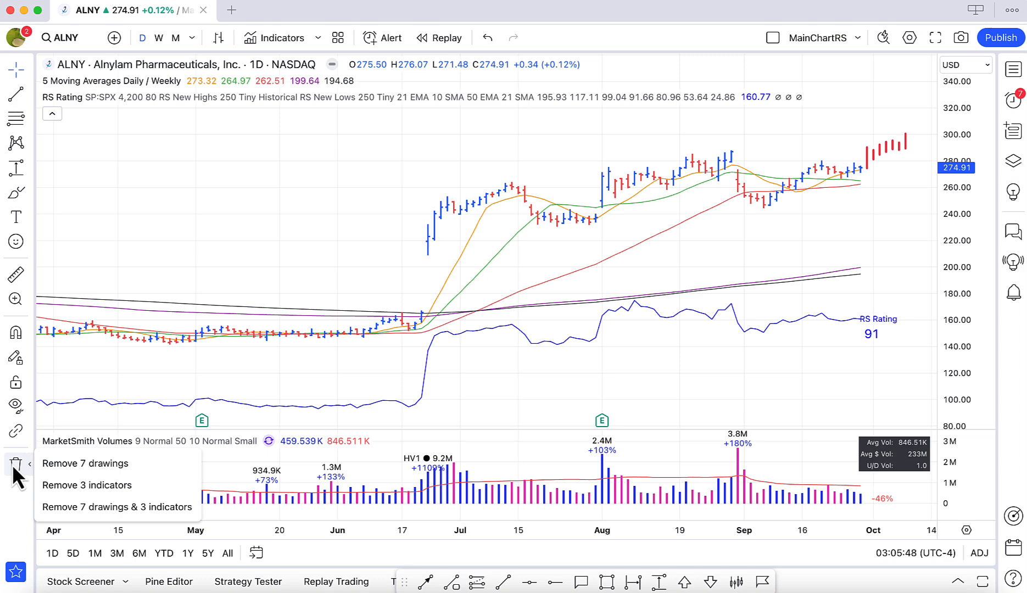
click(86, 463)
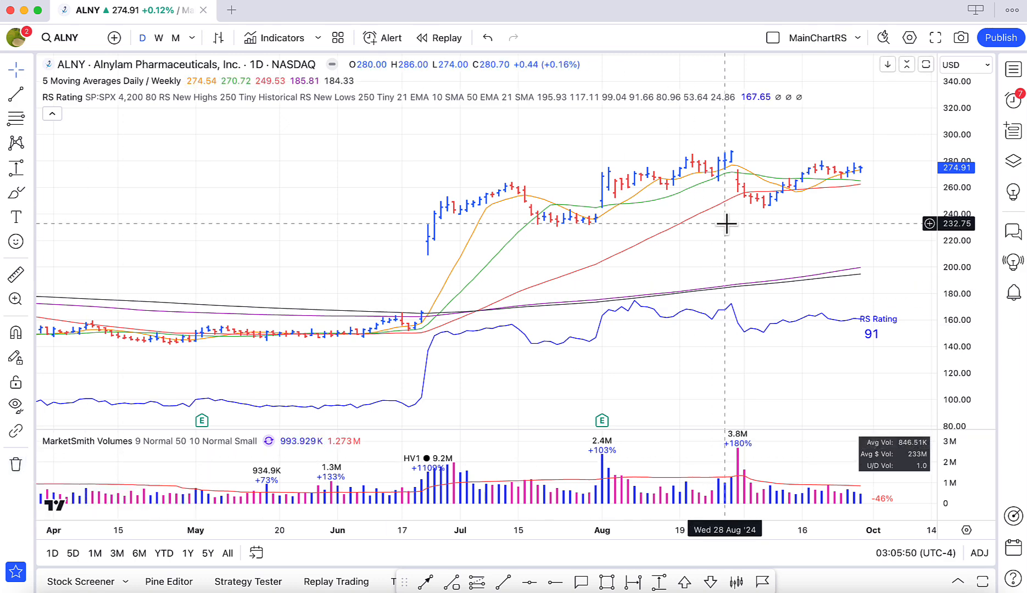
Place green up-arrow markers below the price bars on 16 September at about 223.76 and 30 September at about 248.49.
scroll(873, 184, up, 3)
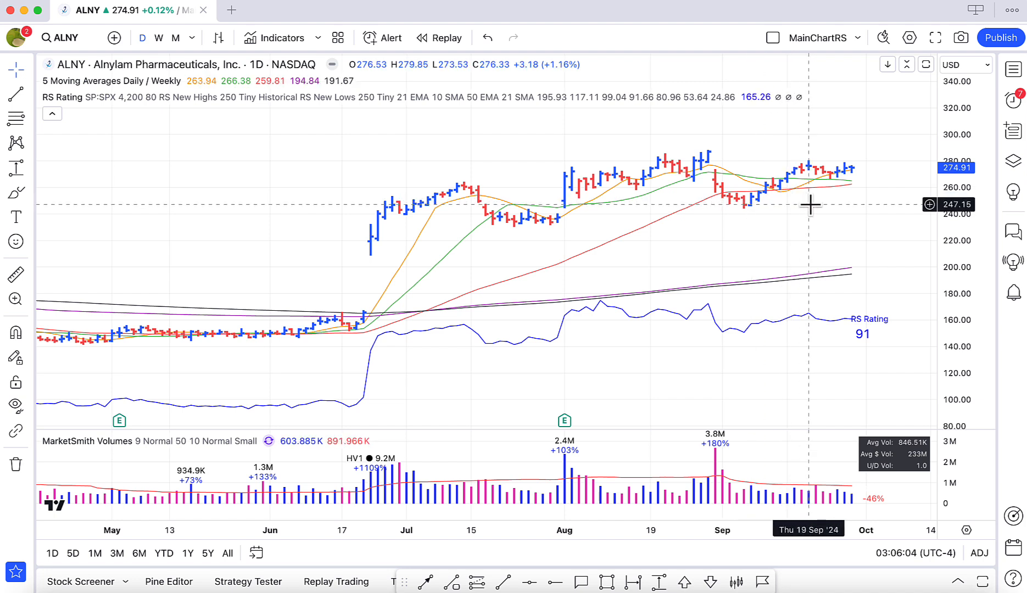
drag(959, 242, 871, 211)
drag(978, 259, 975, 223)
drag(853, 223, 891, 234)
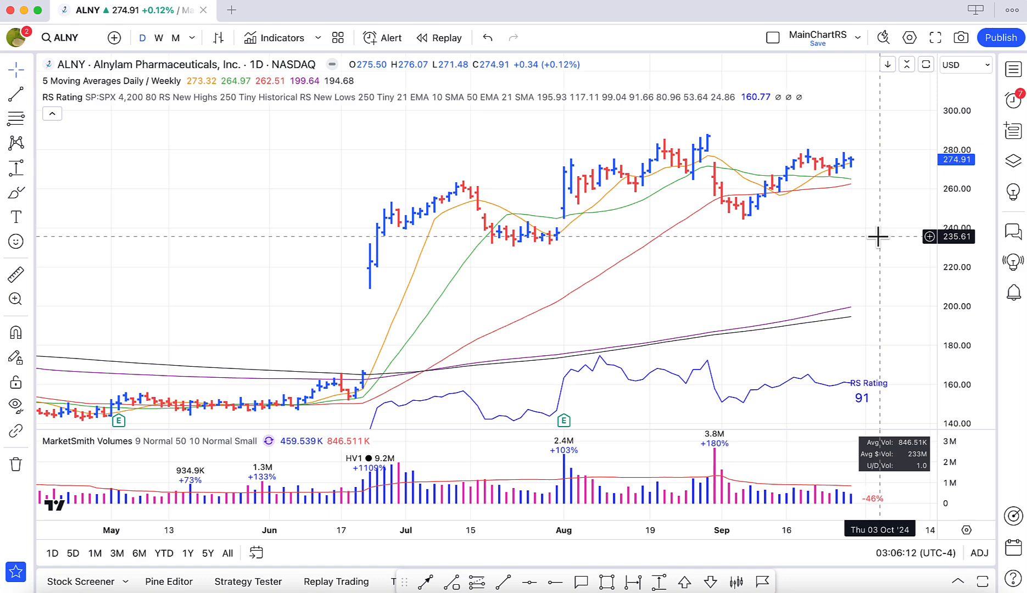
scroll(877, 236, right, 3)
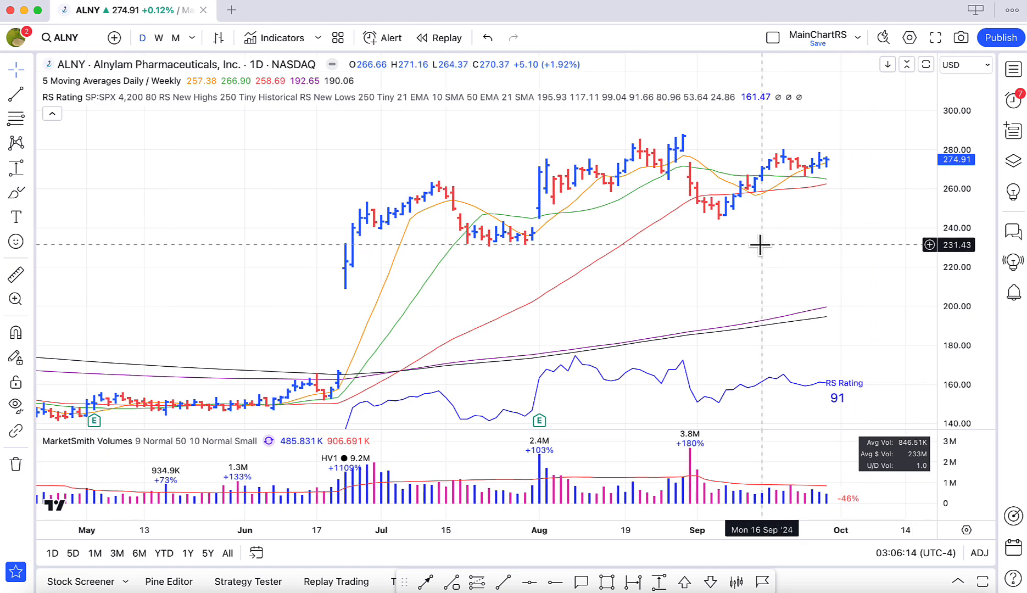
scroll(761, 245, up, 2)
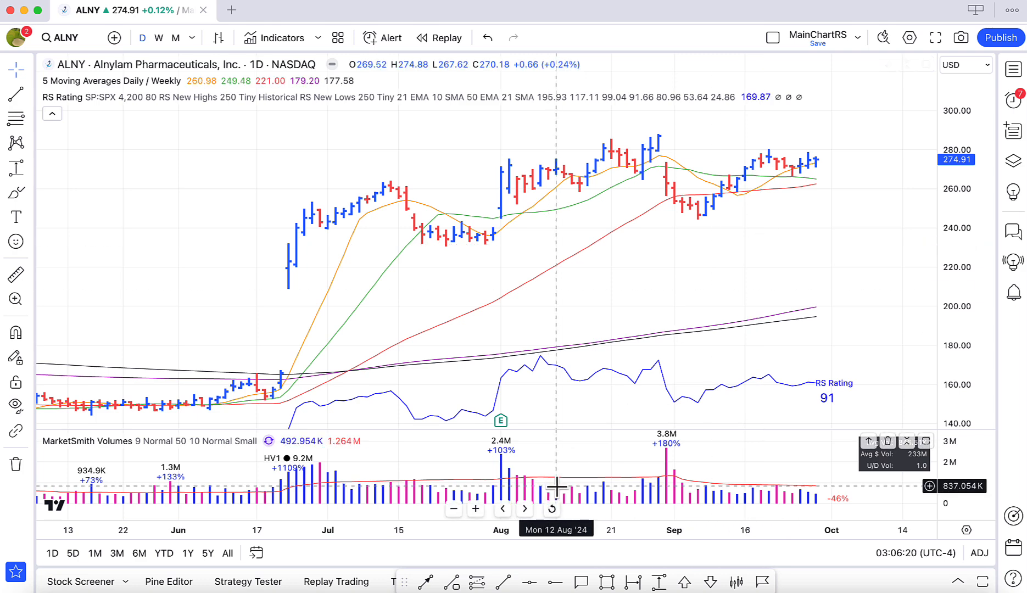
click(685, 583)
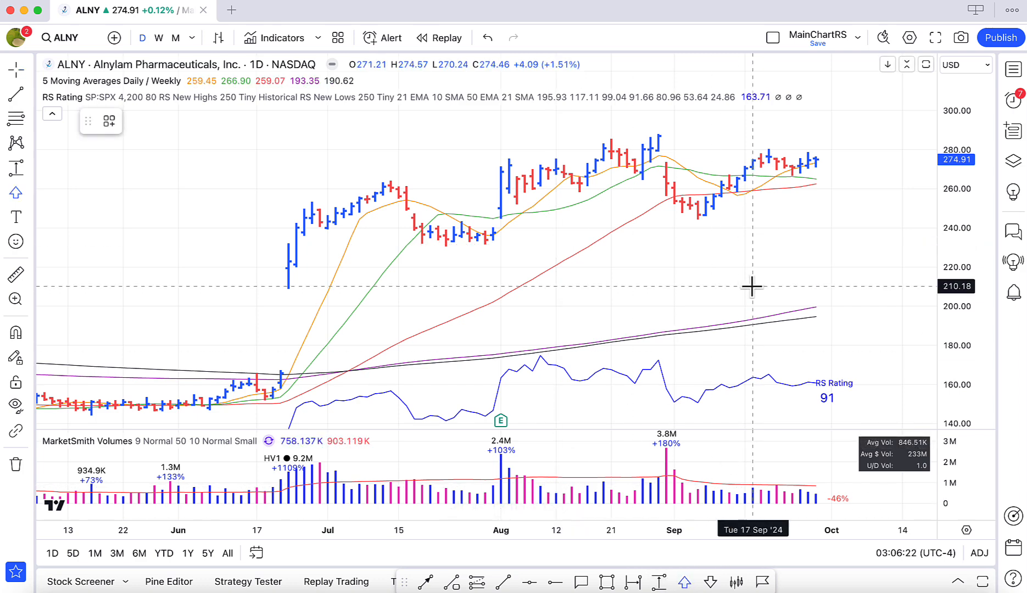
click(743, 259)
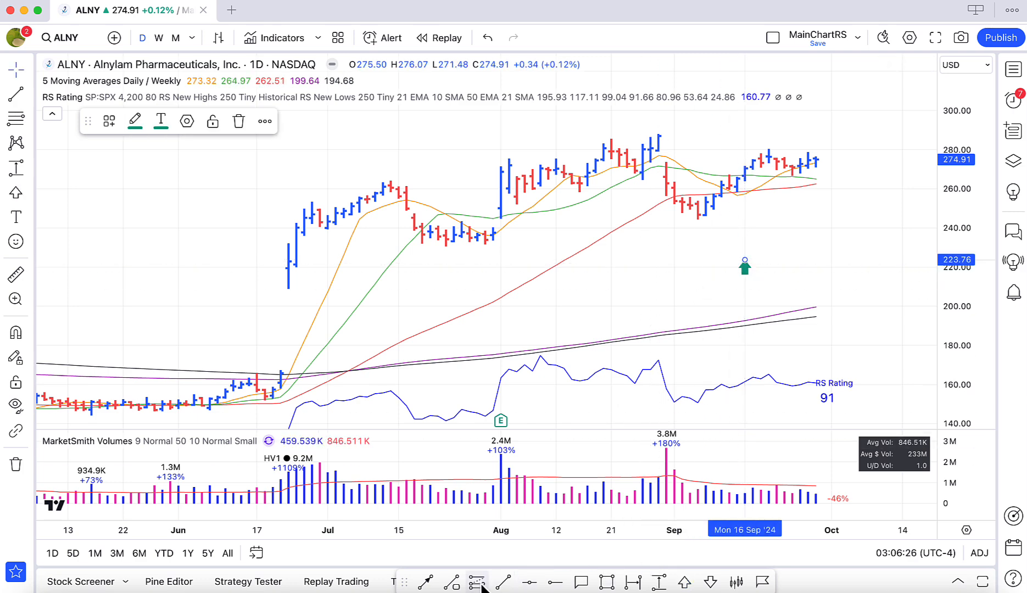
click(686, 585)
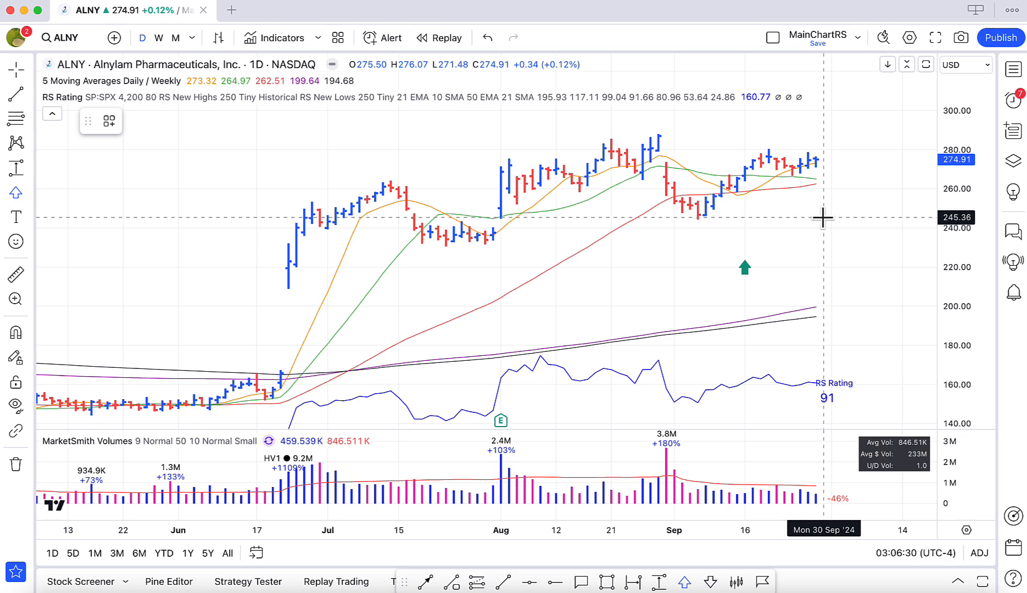
click(824, 211)
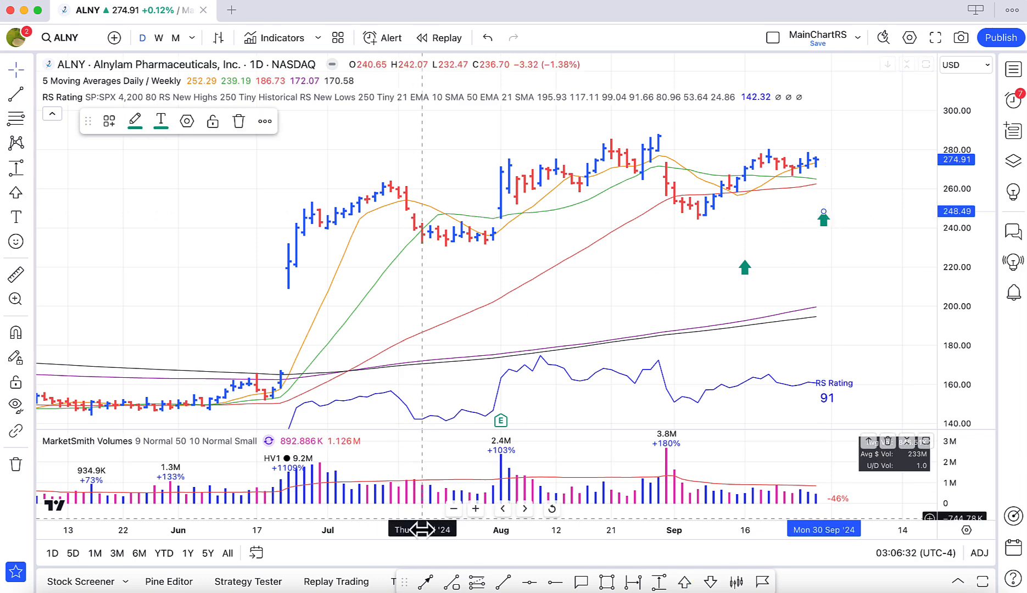
Draw a short vertical trend line on 30 September and move it up so its high sits at about 287.16.
click(504, 582)
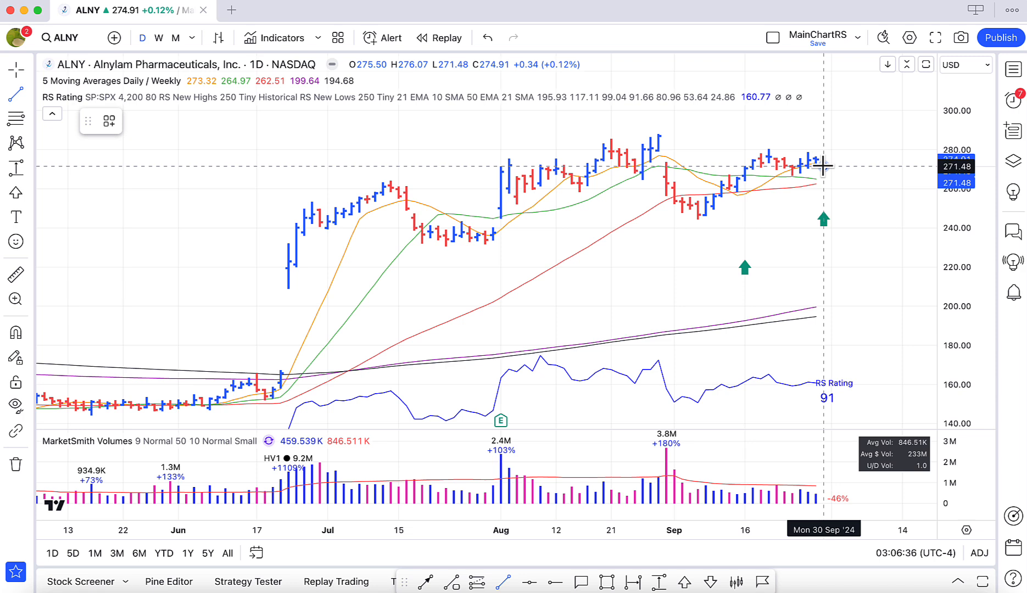
click(824, 166)
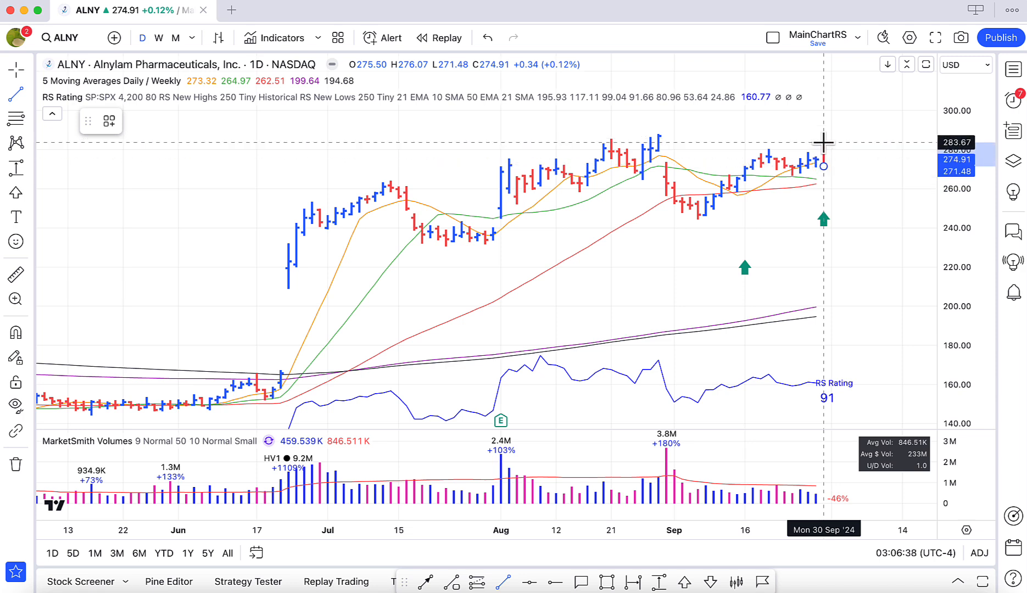
click(823, 142)
drag(824, 151, 823, 144)
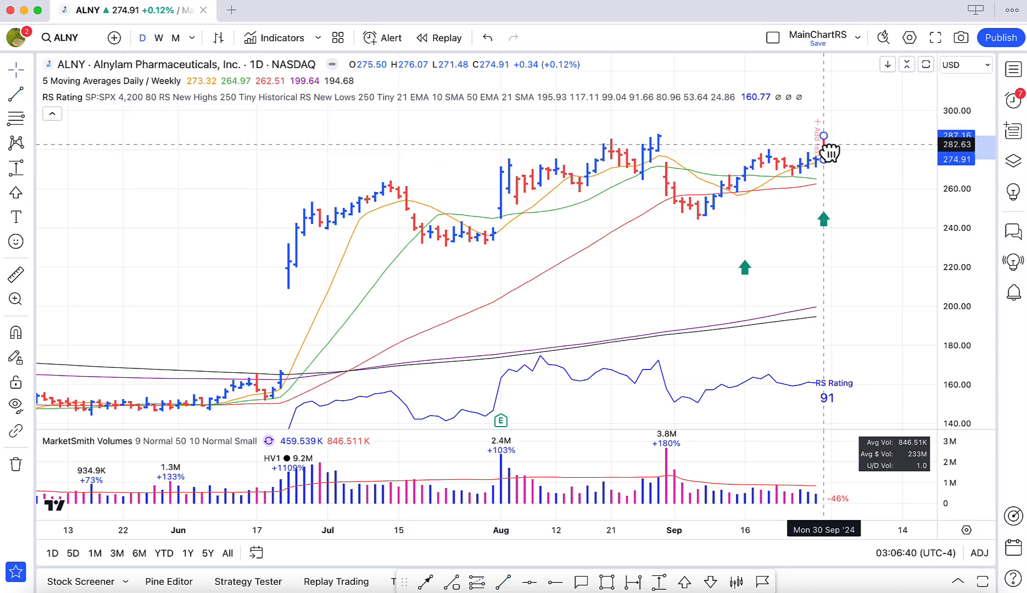
click(844, 218)
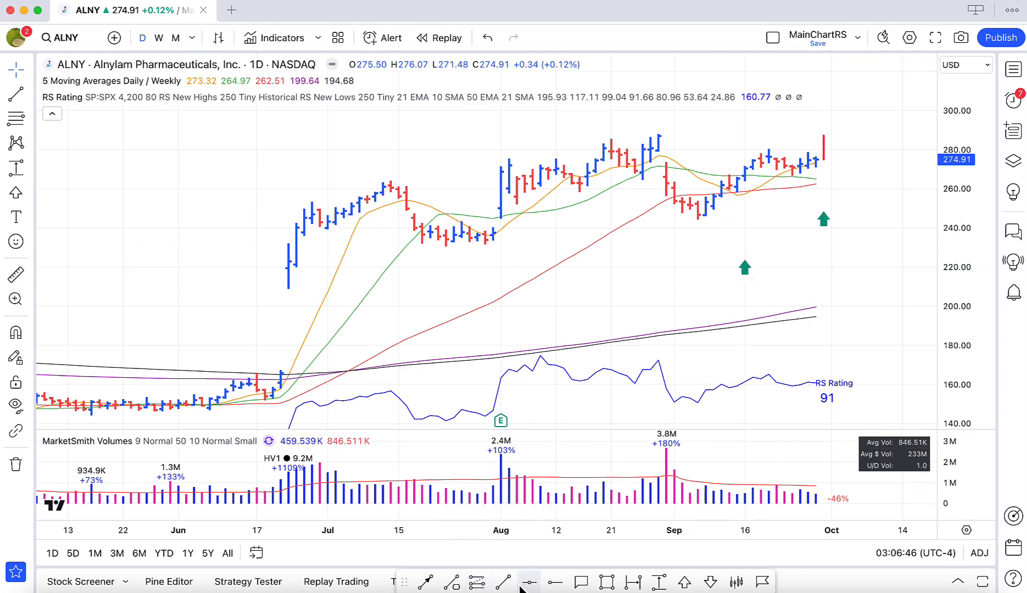
Draw a nearly horizontal trend line from 16 September at about 267.65 to 2 October at about 266.95.
click(502, 581)
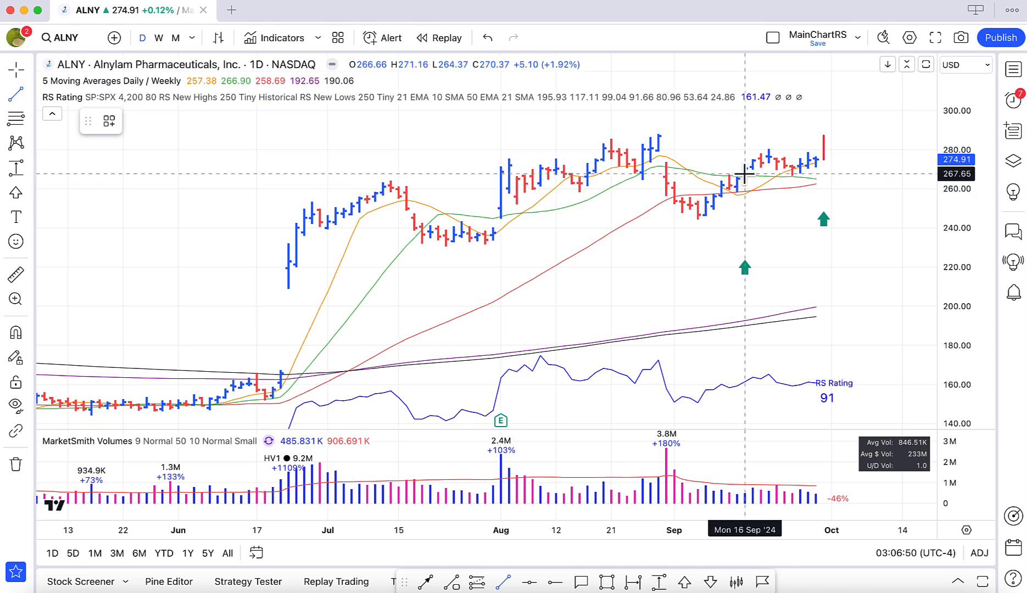
click(744, 174)
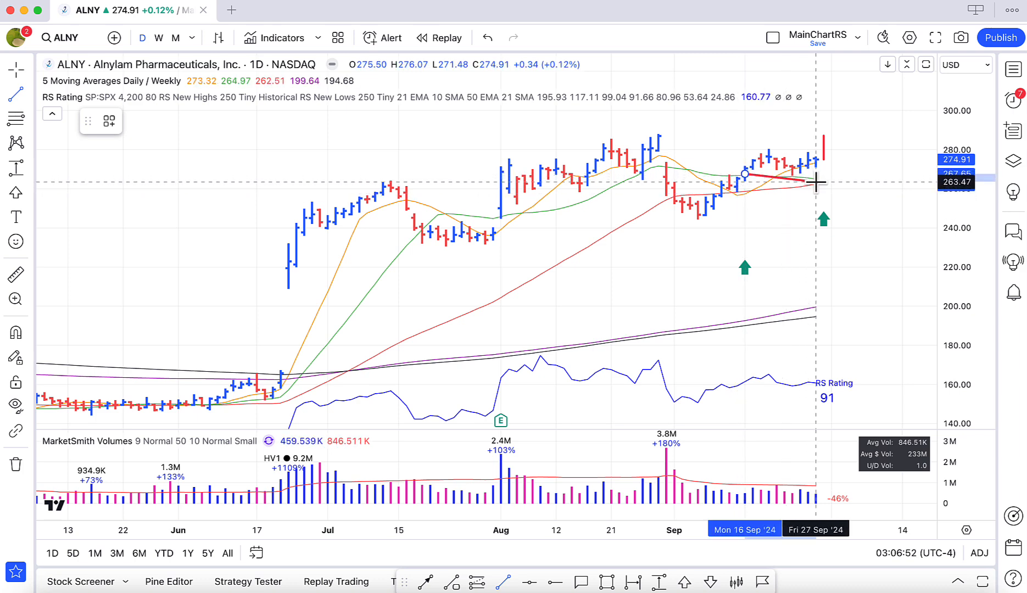
click(816, 181)
scroll(827, 173, right, 3)
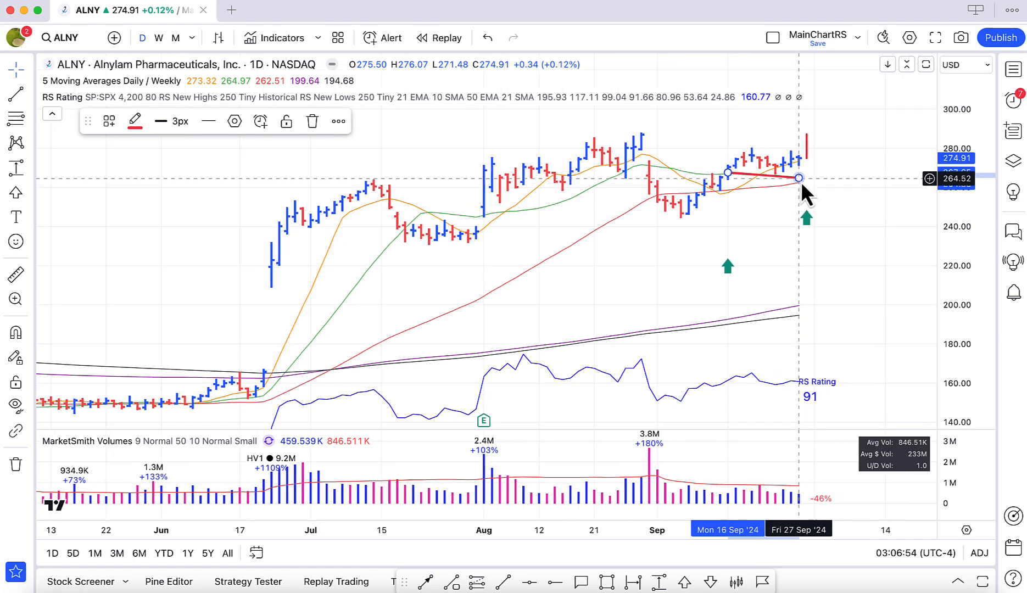
drag(800, 178, 823, 175)
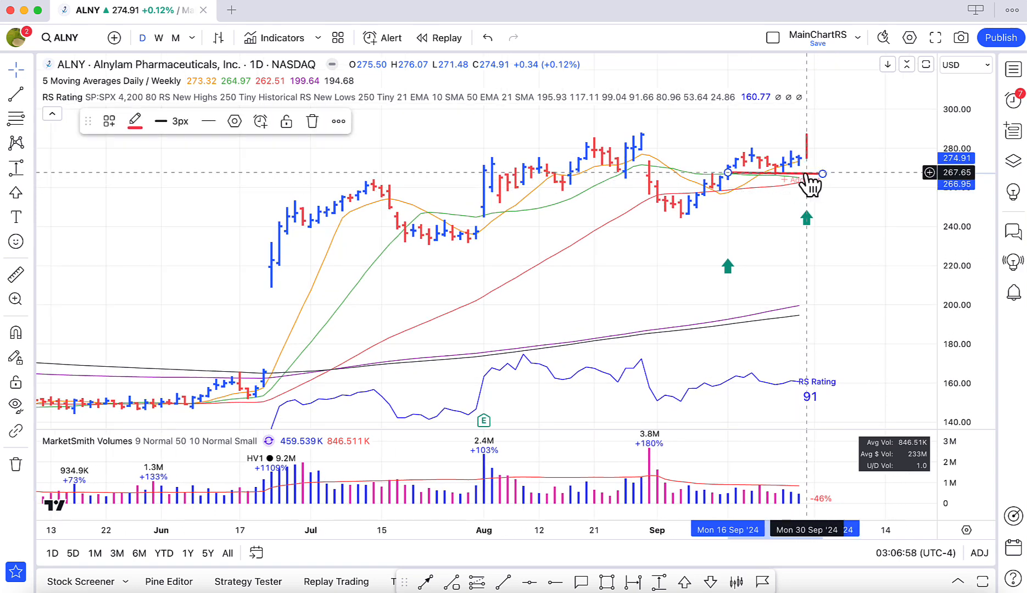
Clone the near-horizontal trend line and move the copy down to about 255.81 at its start and 255.11 at its end.
right_click(805, 176)
click(843, 315)
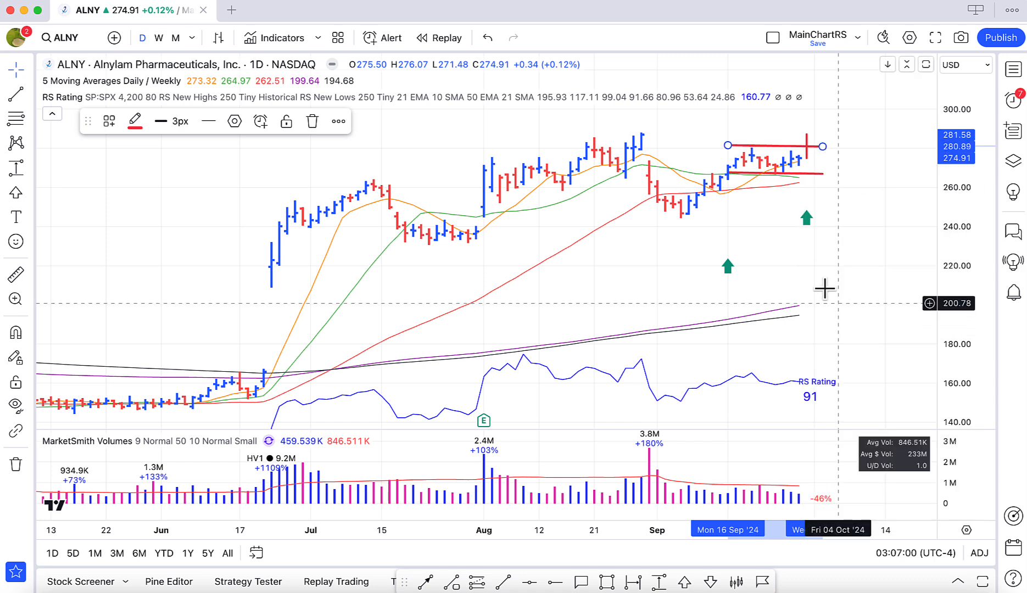
drag(771, 153, 770, 204)
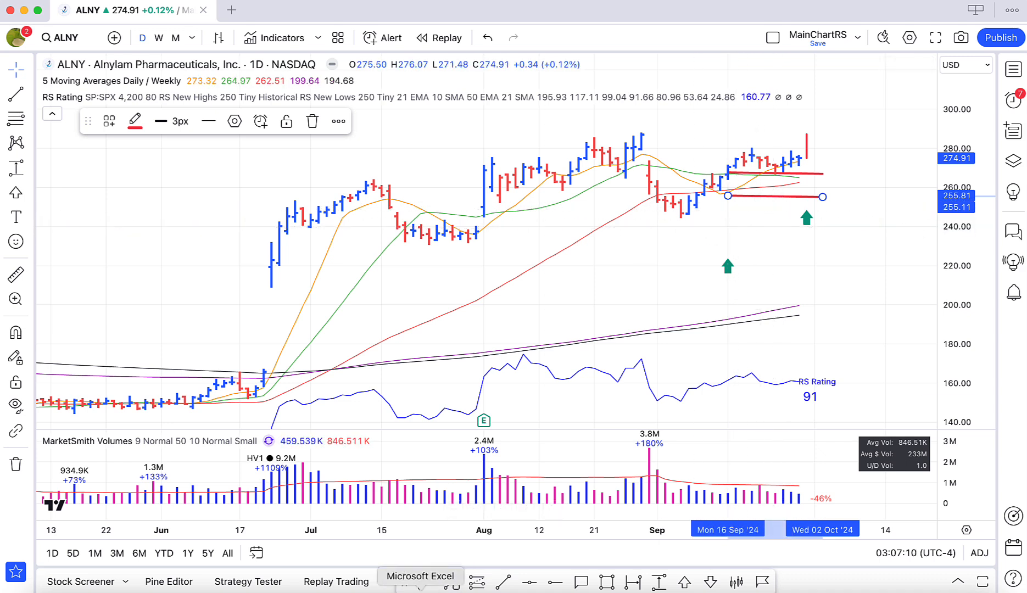
Take the first ALNY row's price from Excel and set both price coordinates of the upper trend line in TradingView to 265.55.
click(420, 588)
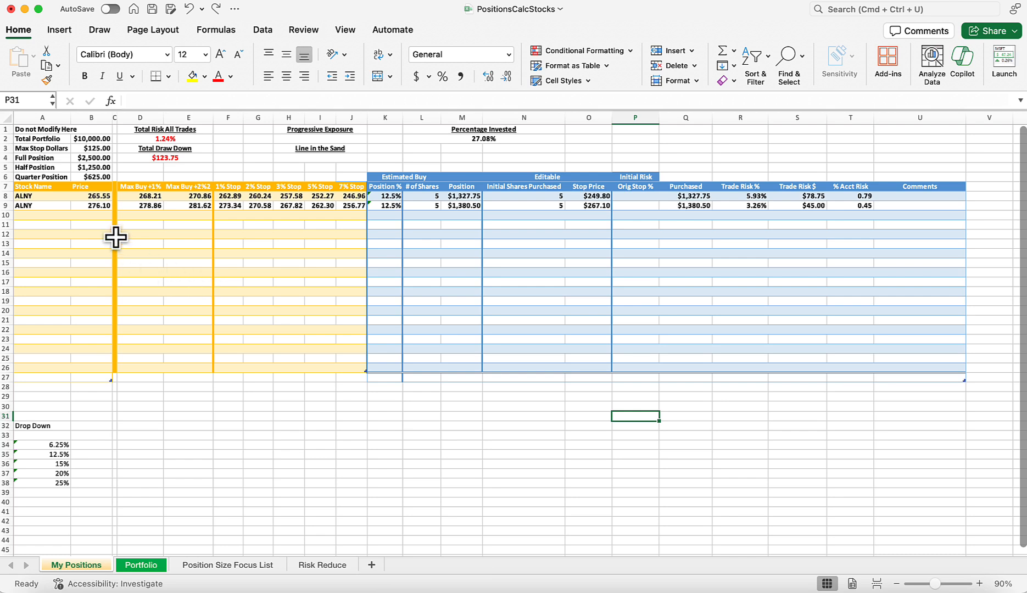
click(90, 195)
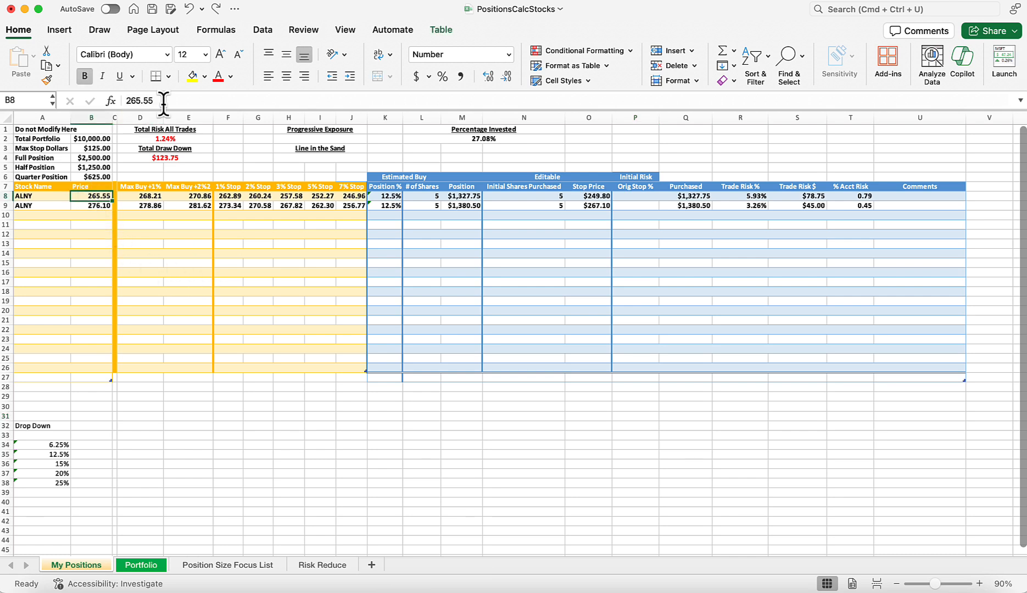
drag(165, 101, 123, 101)
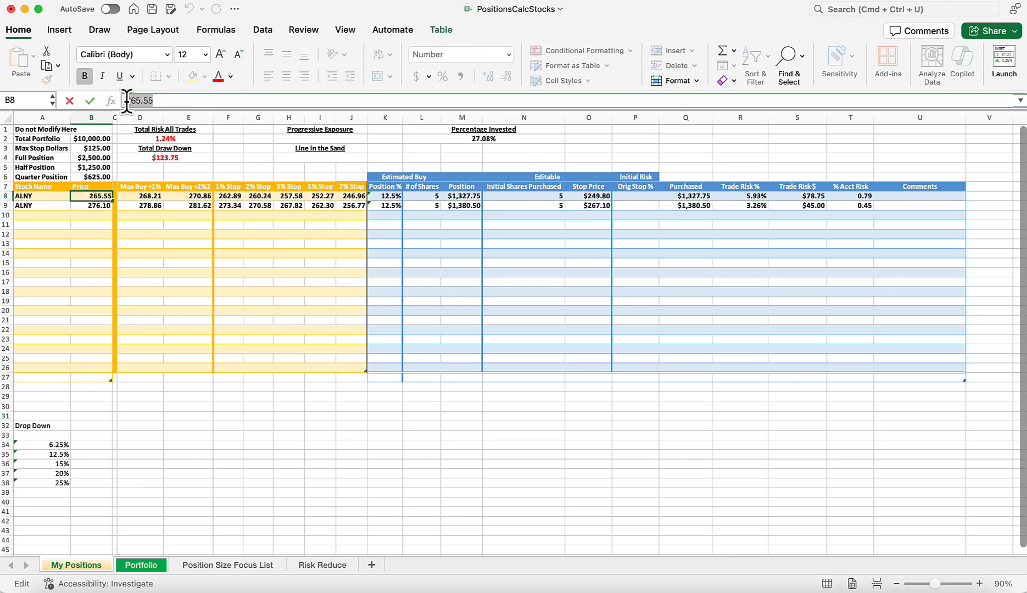
click(660, 583)
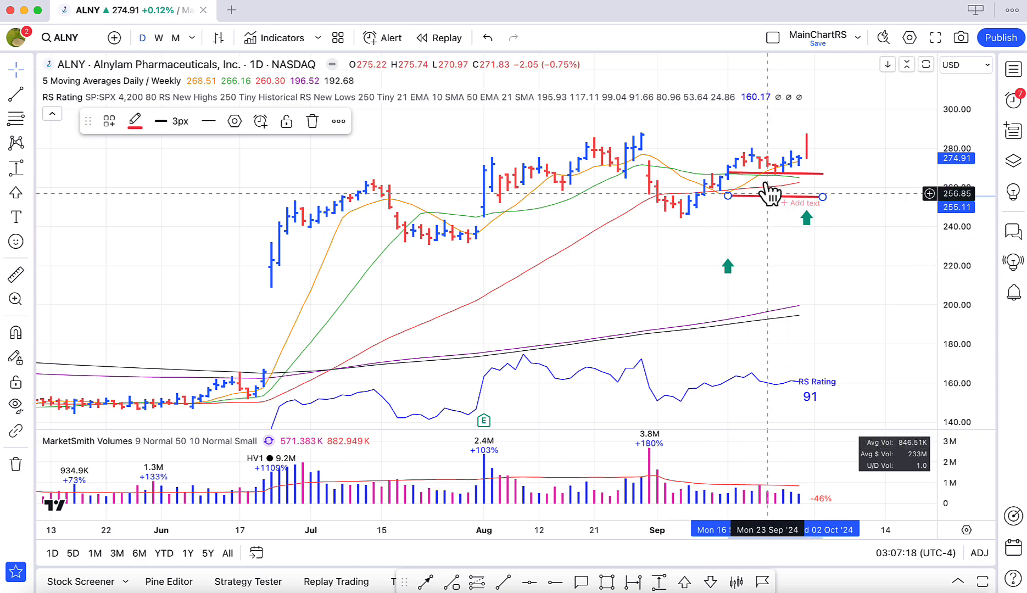
click(767, 174)
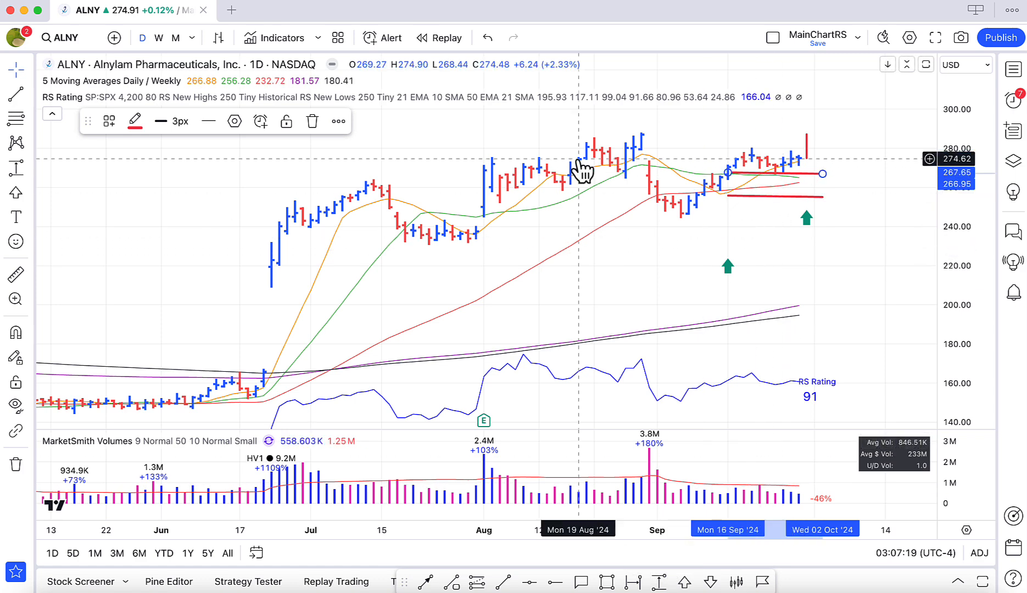
click(235, 121)
click(497, 231)
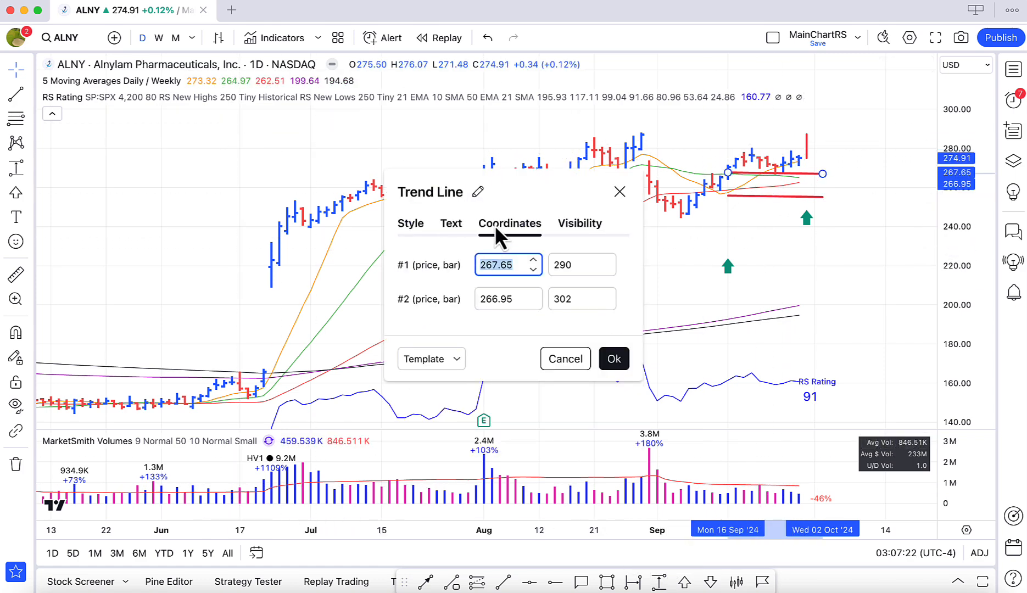
click(514, 301)
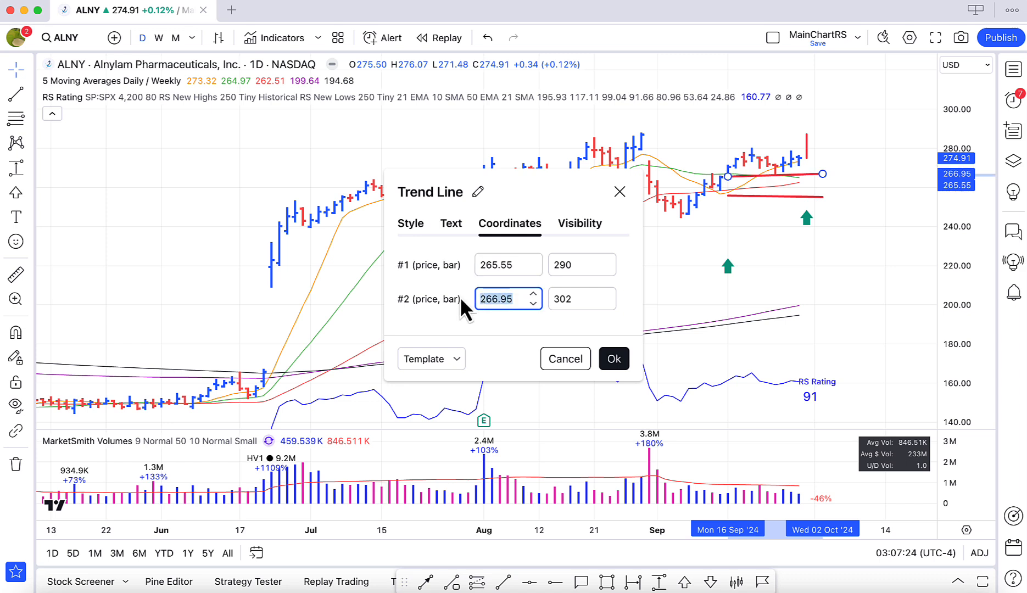
Apply the Init Buy Line template to the upper trend line, label it "Init Buy $265.55", and accept the settings.
click(451, 223)
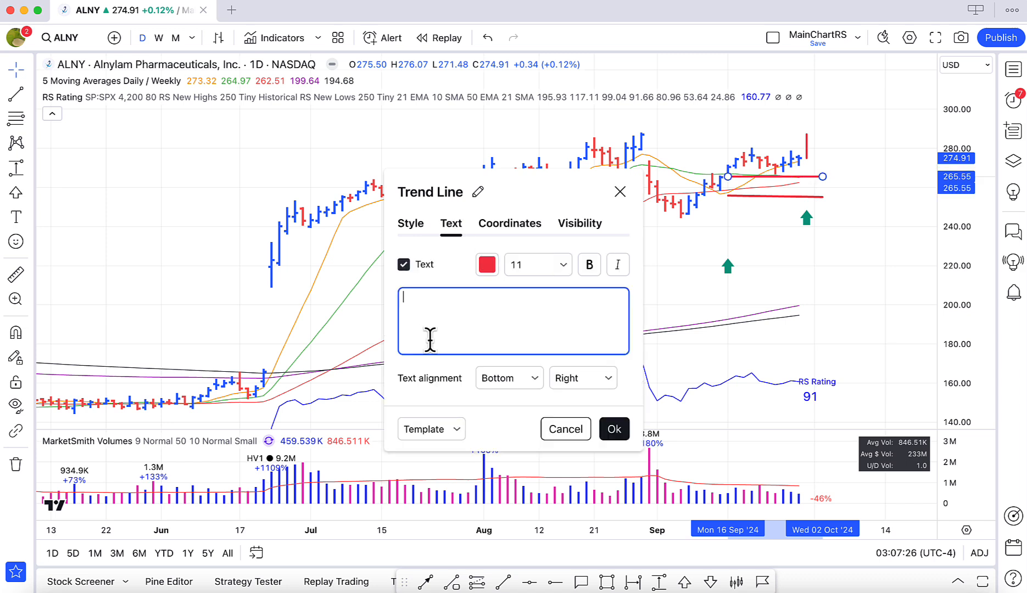
click(453, 430)
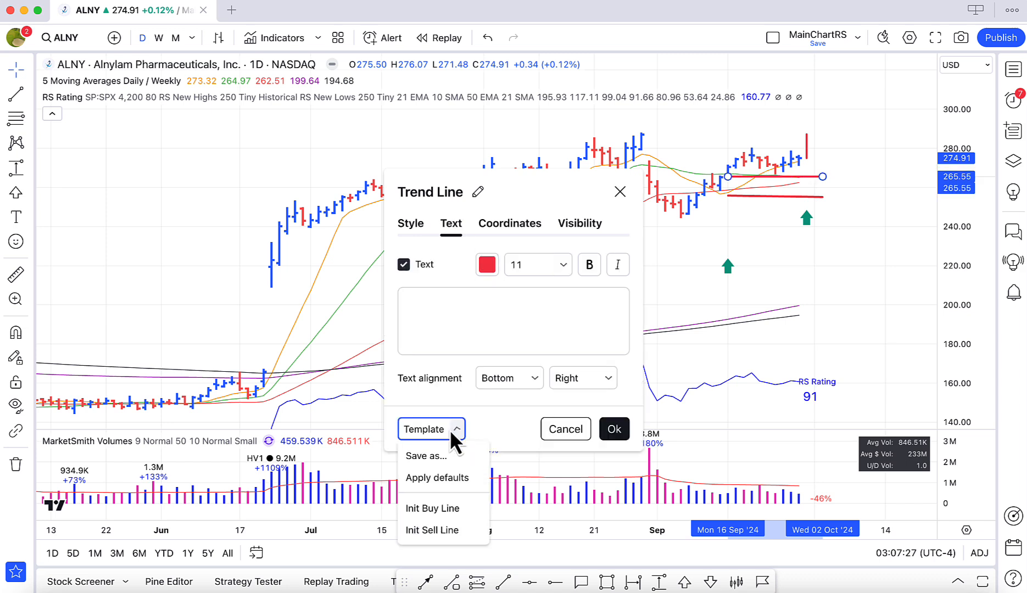
click(433, 508)
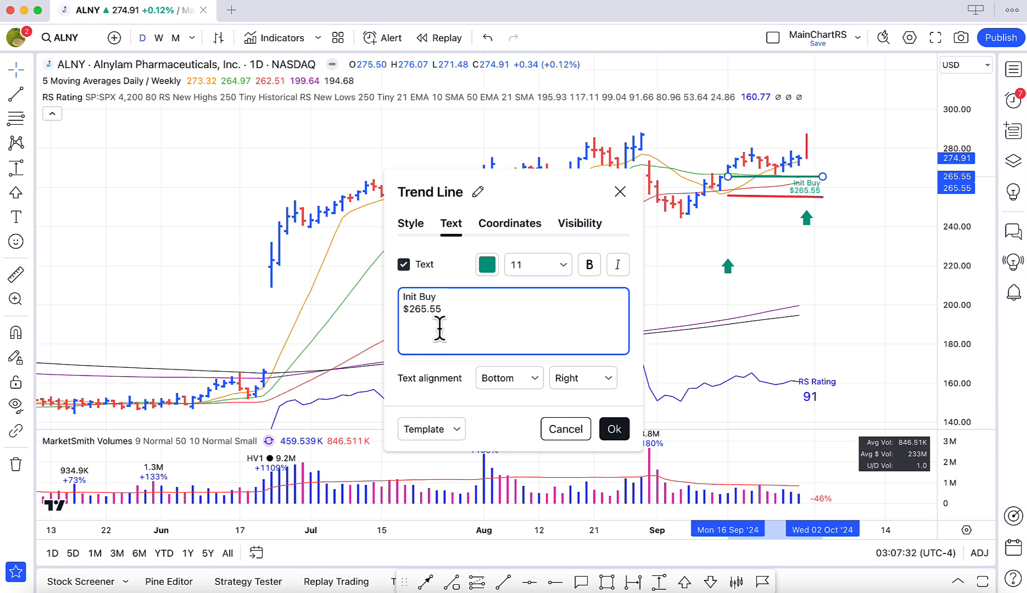
click(613, 429)
click(768, 223)
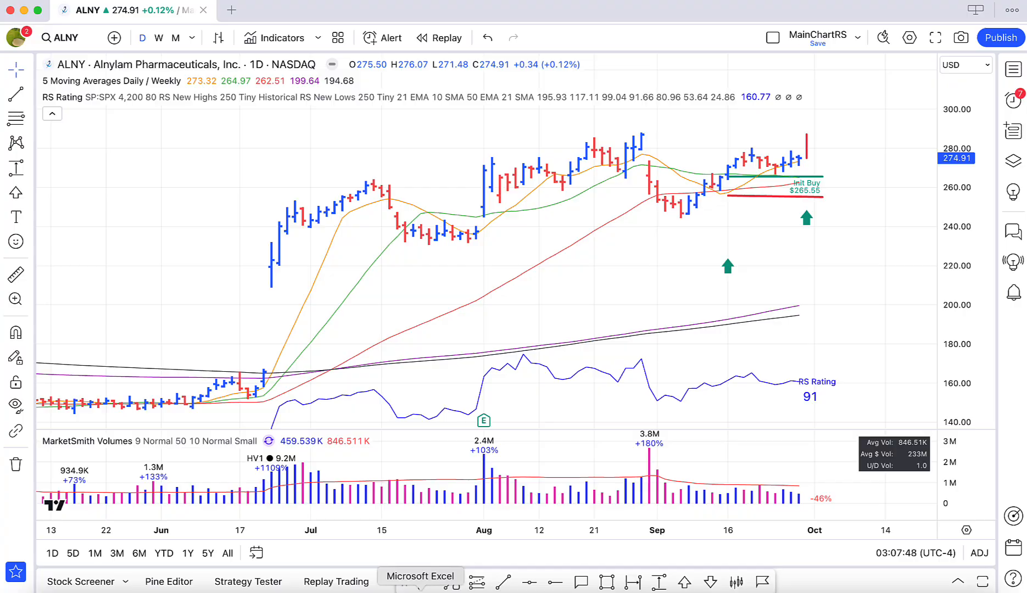
Take the first ALNY row's stop price from Excel and set both price coordinates of the lower trend line in TradingView to 249.80.
click(420, 589)
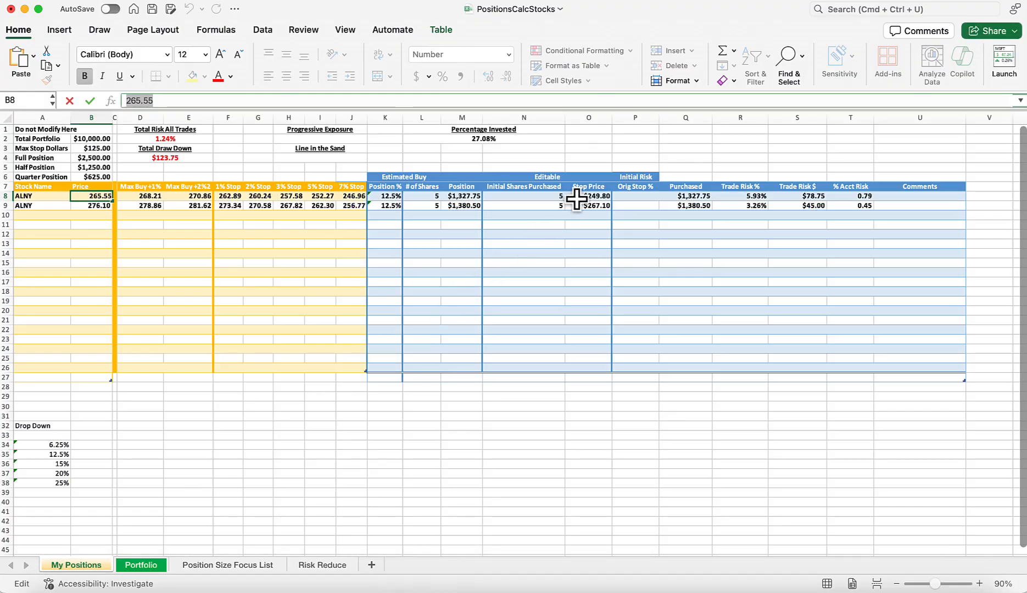
click(576, 198)
drag(150, 100, 83, 103)
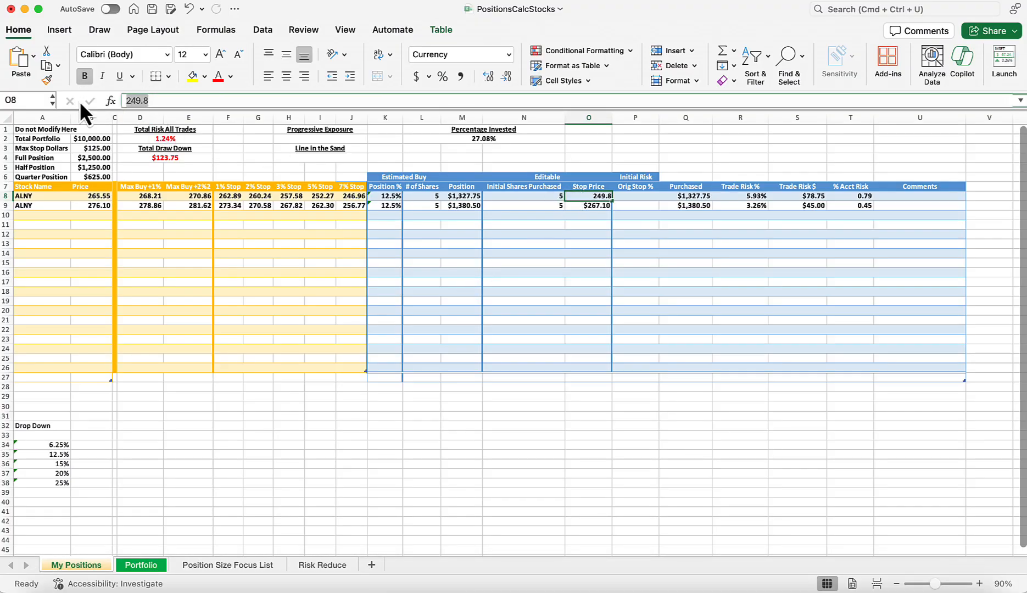
click(654, 588)
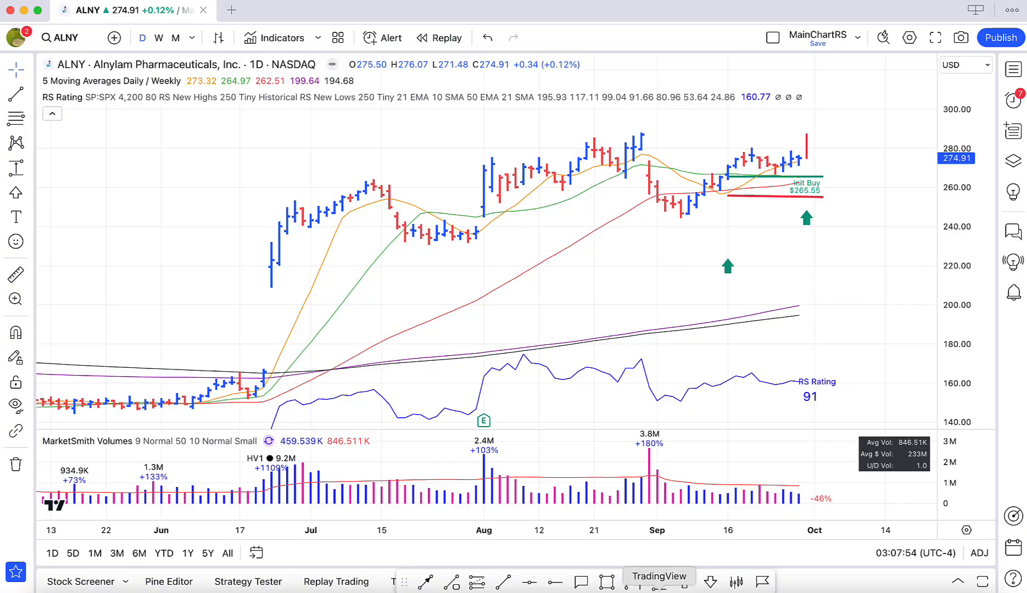
click(762, 197)
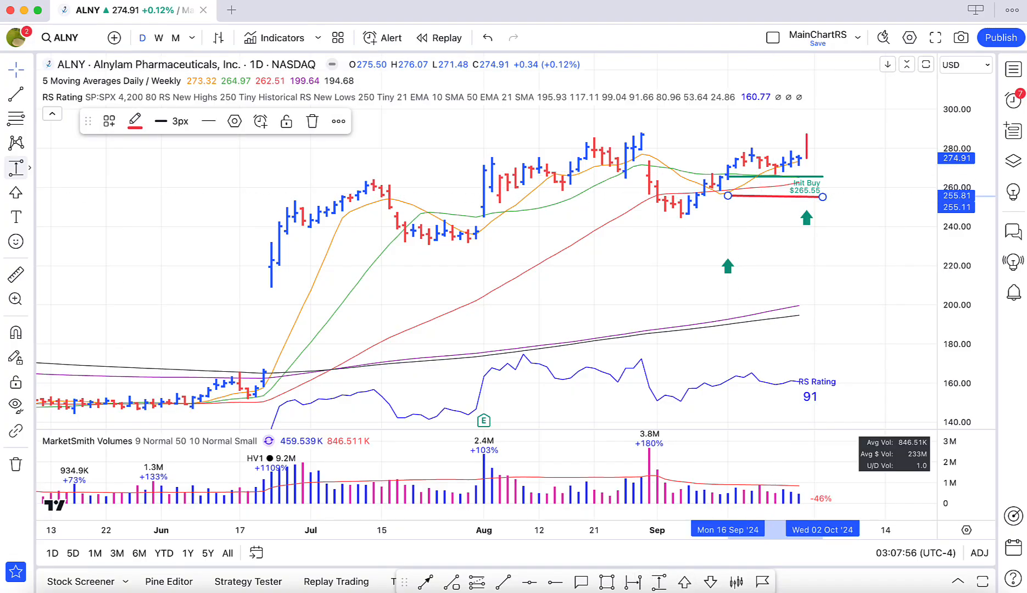
click(235, 122)
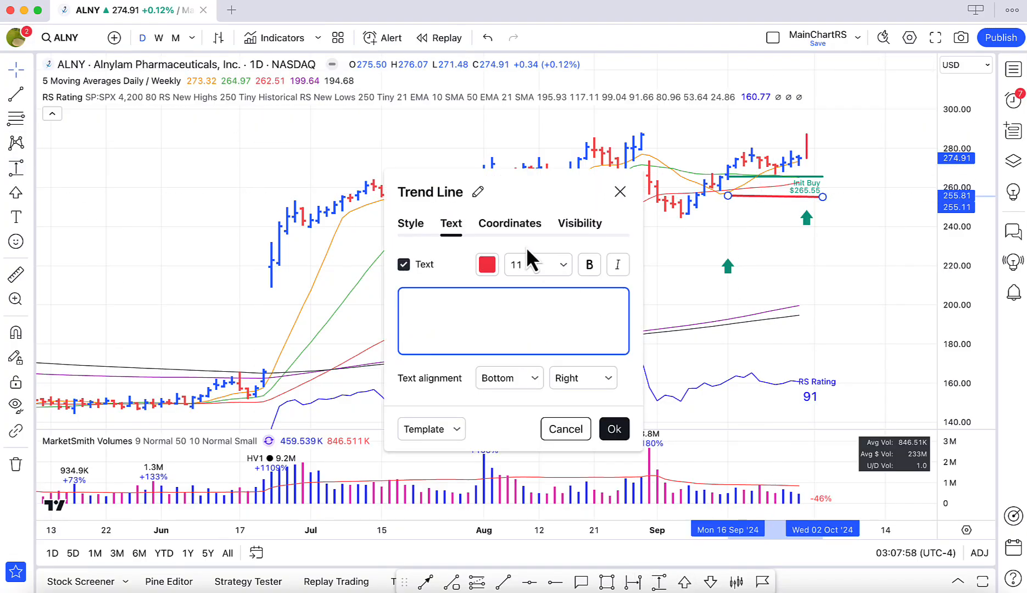
click(525, 230)
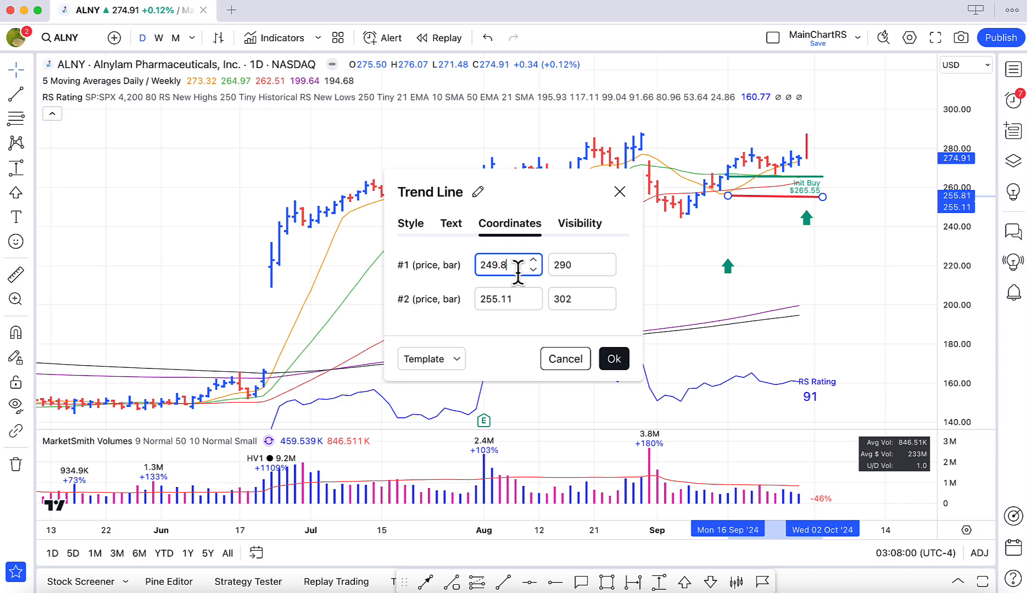
drag(514, 301, 485, 299)
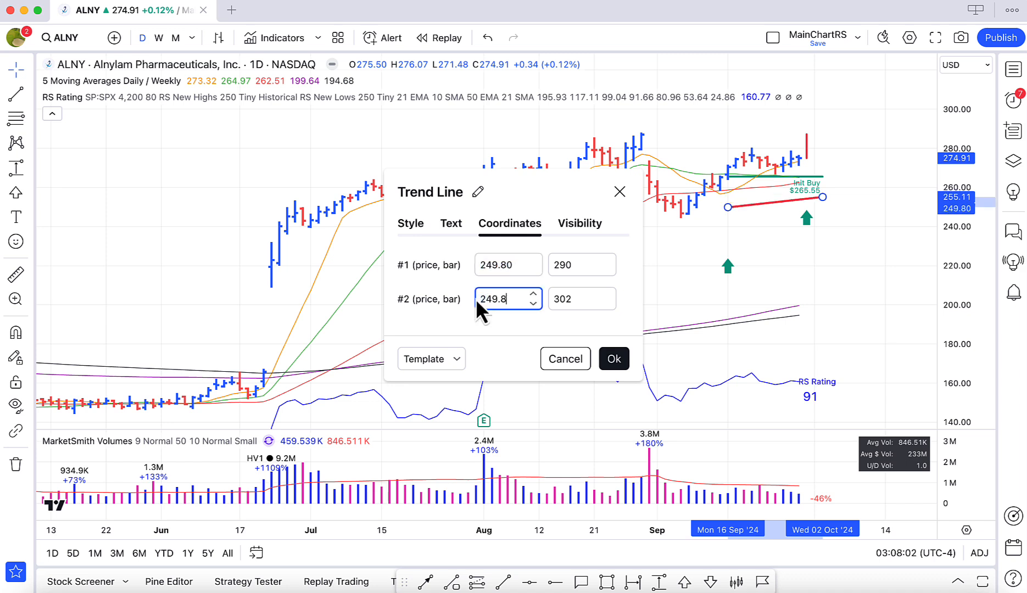
click(516, 264)
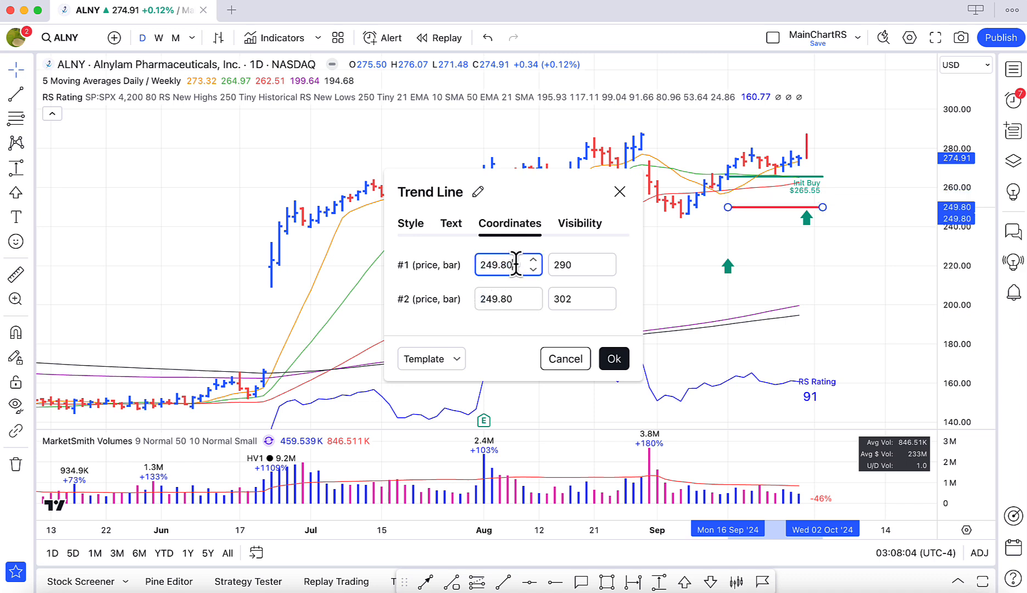
Apply the Init Sell Line template to the lower trend line, label it "Init Stop $249.80 6% stop", and accept the settings.
click(451, 231)
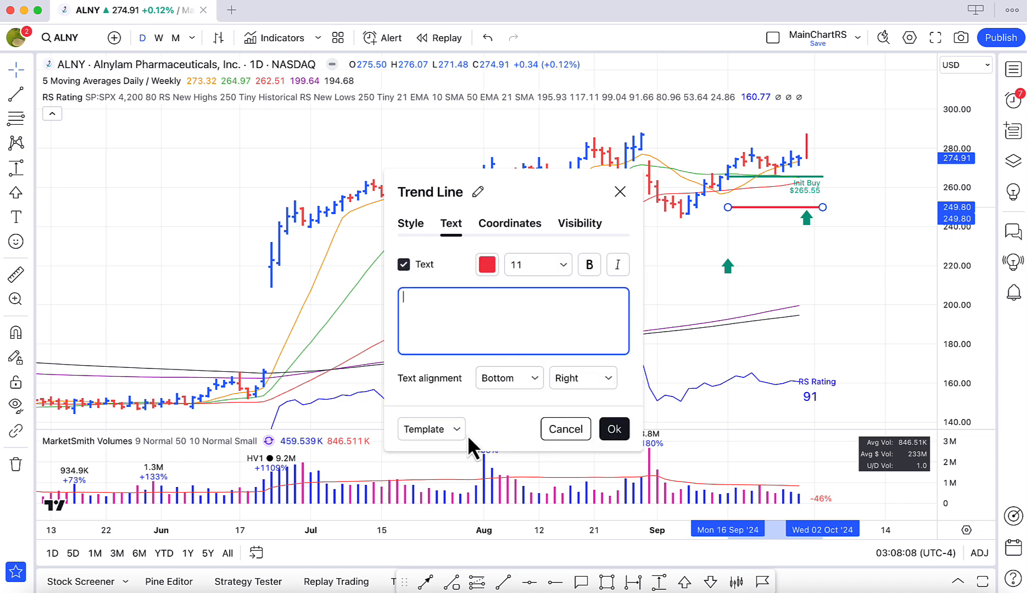
click(464, 434)
click(435, 529)
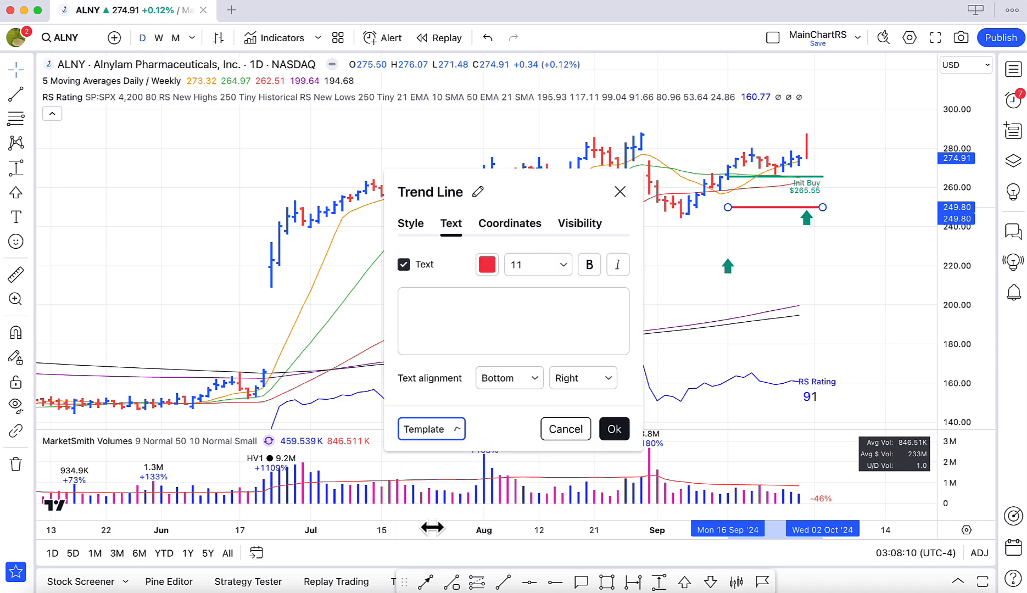
click(428, 324)
click(431, 317)
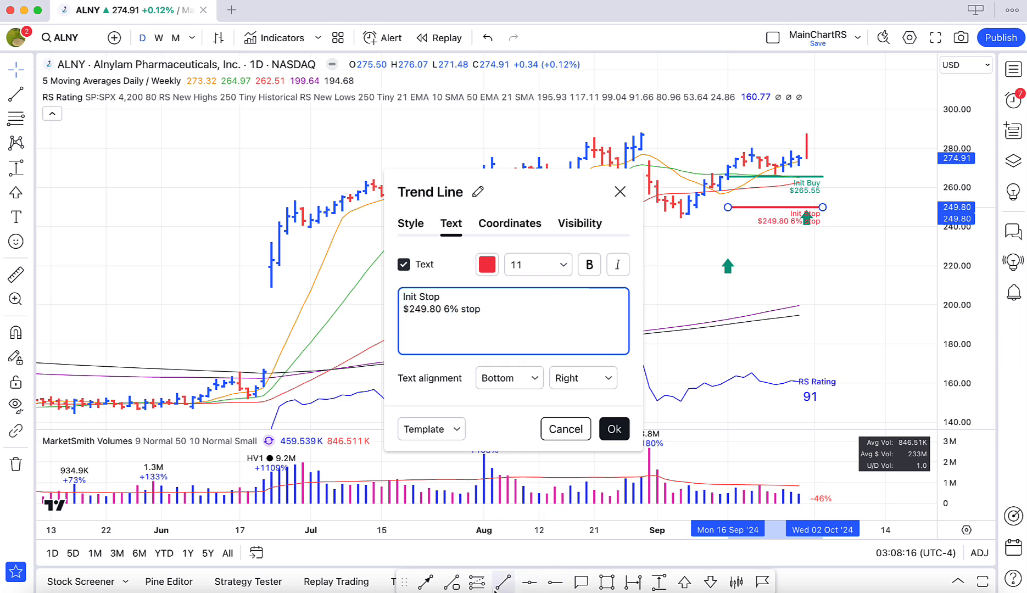
click(421, 592)
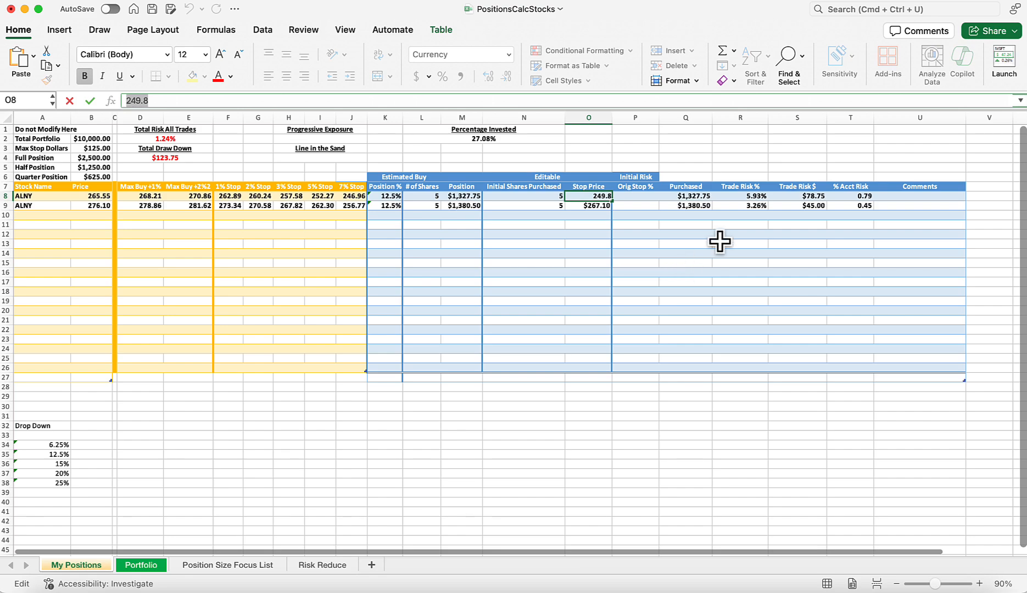
click(665, 591)
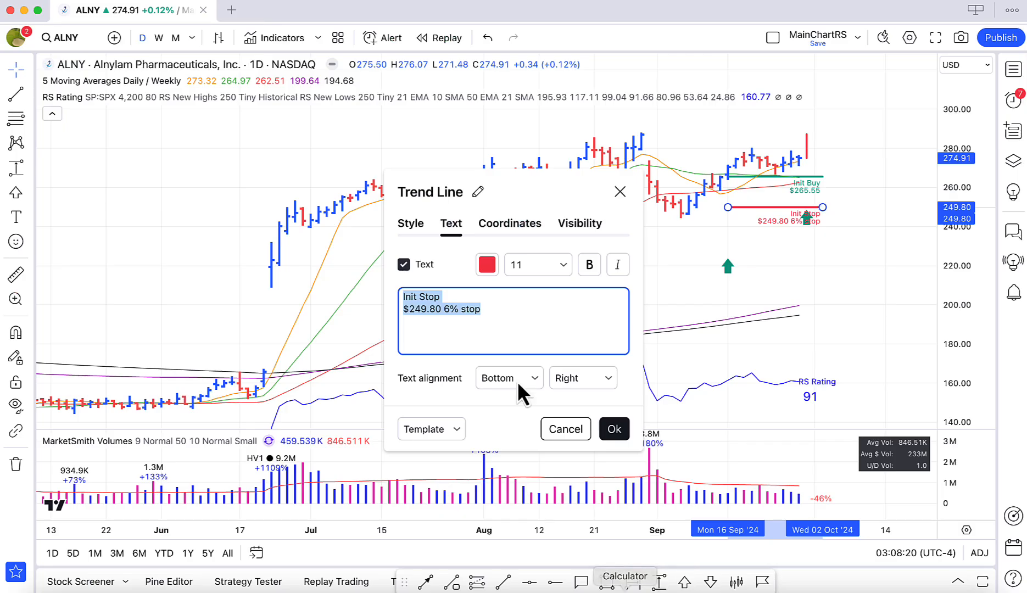
click(450, 316)
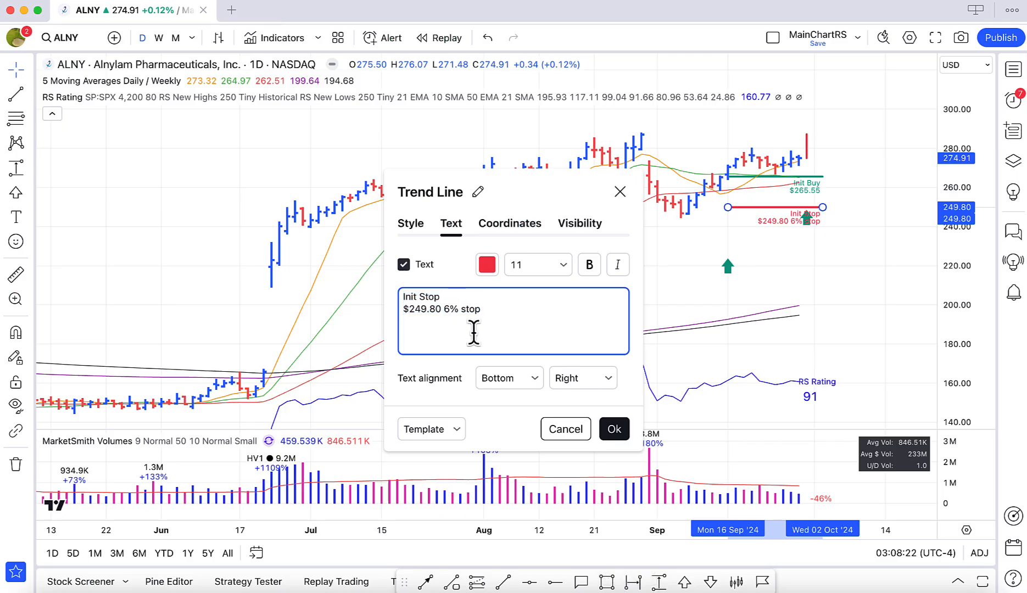
click(614, 429)
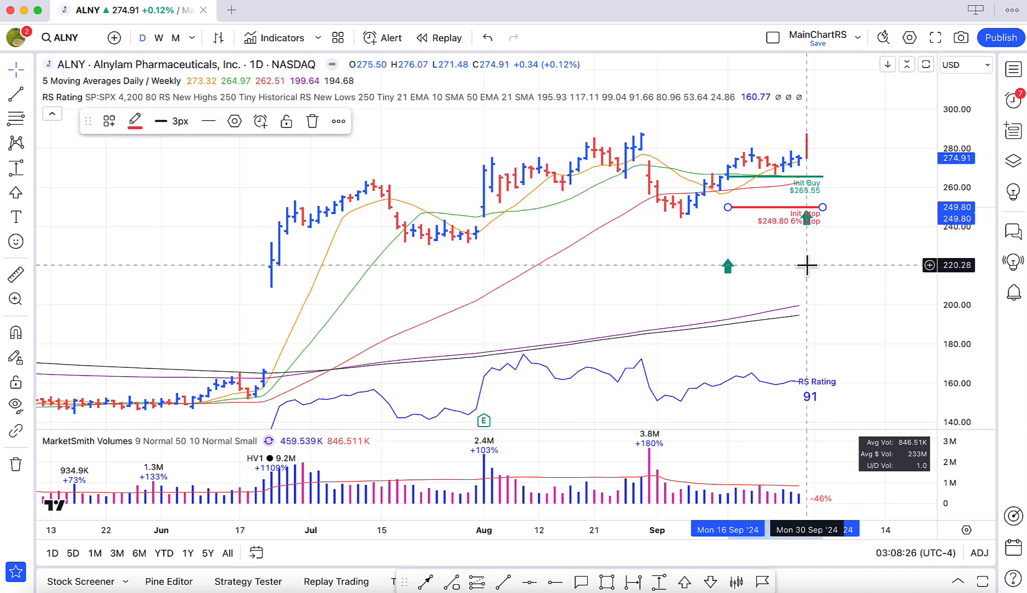
Shorten the Init Buy and Init Stop lines to end on 27 September and move the 30 September arrow down to about 239.09.
click(807, 264)
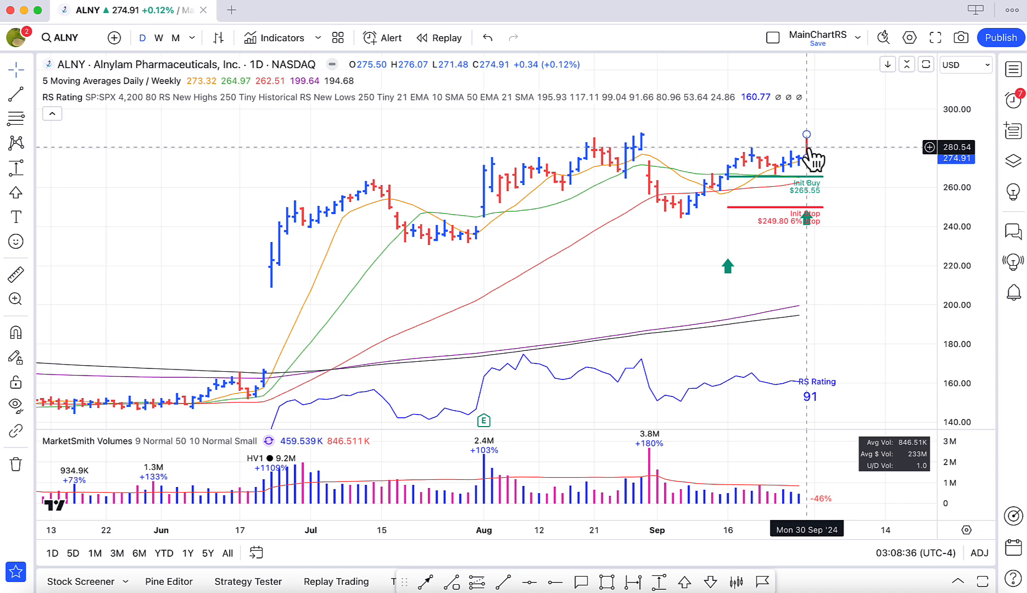
click(797, 177)
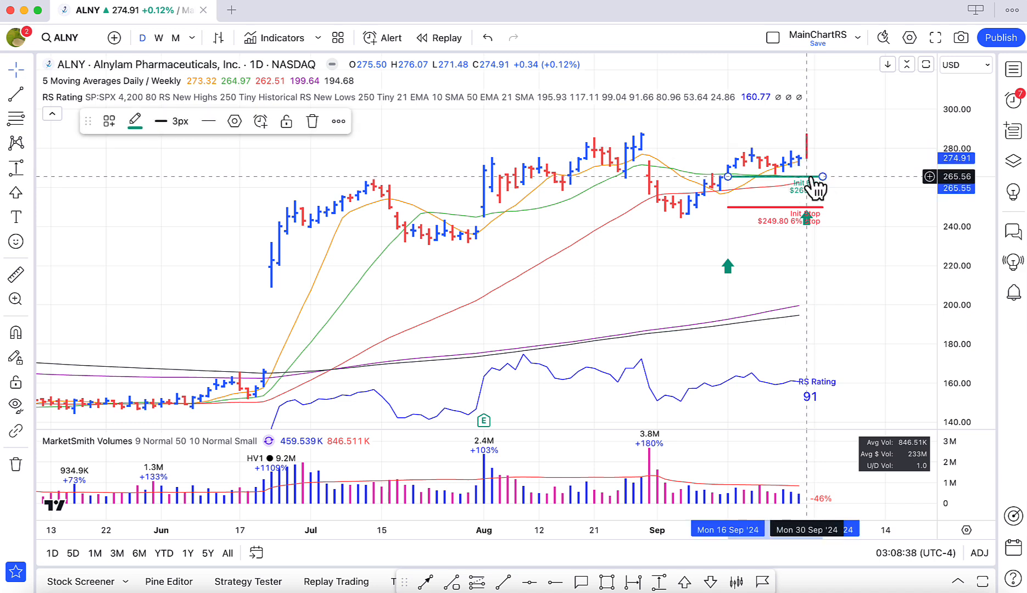
drag(822, 176, 801, 176)
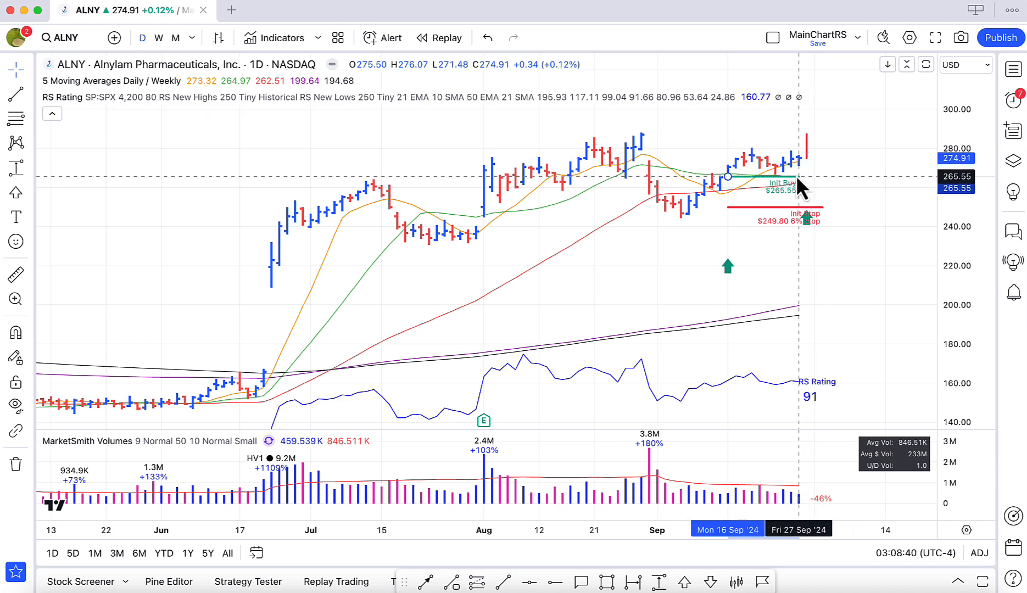
click(780, 207)
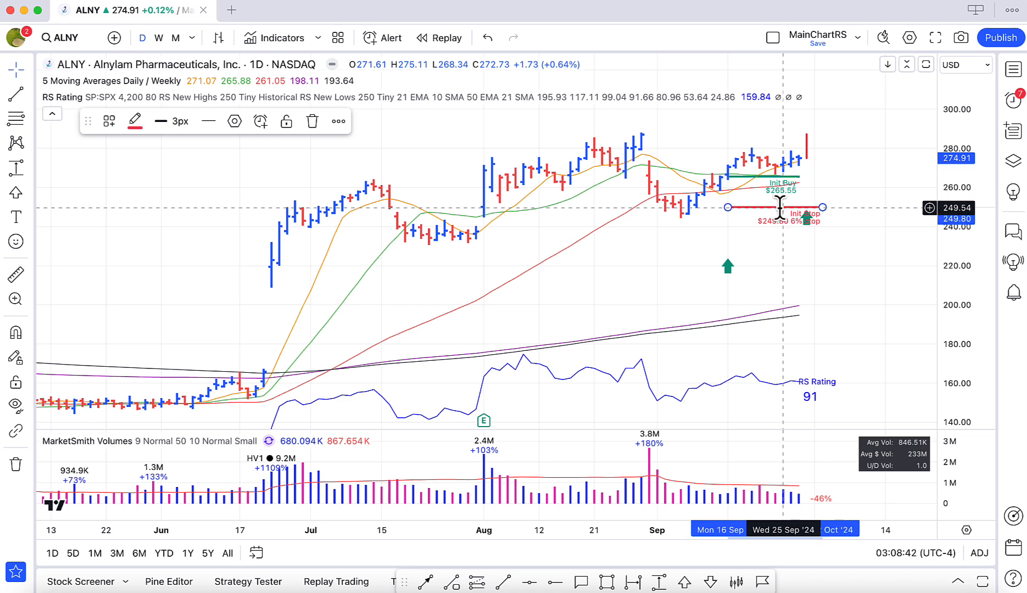
mouse_move(822, 207)
mouse_down()
mouse_move(800, 218)
mouse_move(807, 238)
mouse_up()
click(821, 217)
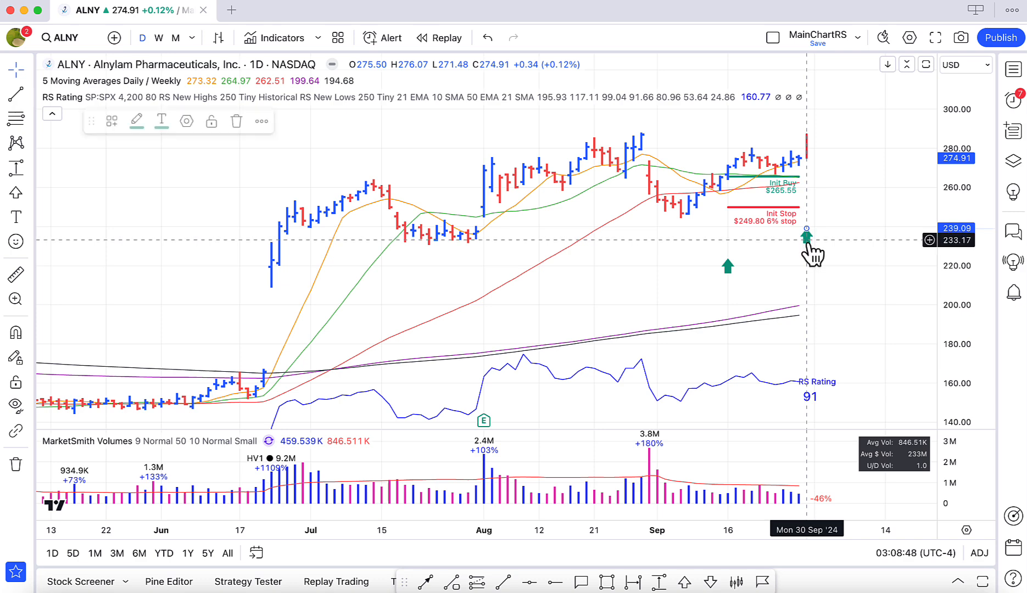
Draw a nearly horizontal trend line from 30 September at about 277.40 to 16 October at about 277.05, and clone it.
click(503, 582)
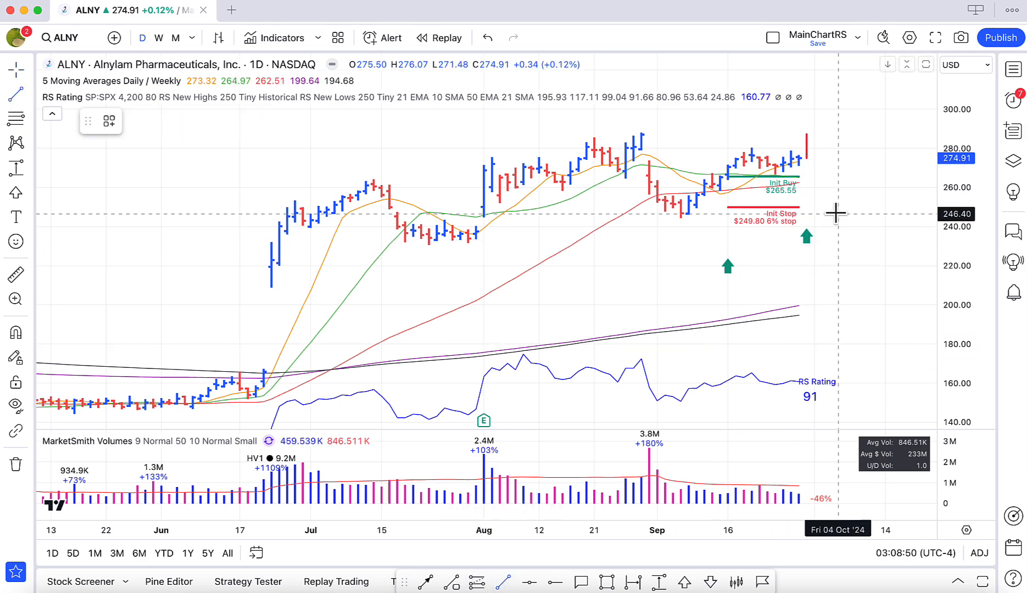
click(806, 155)
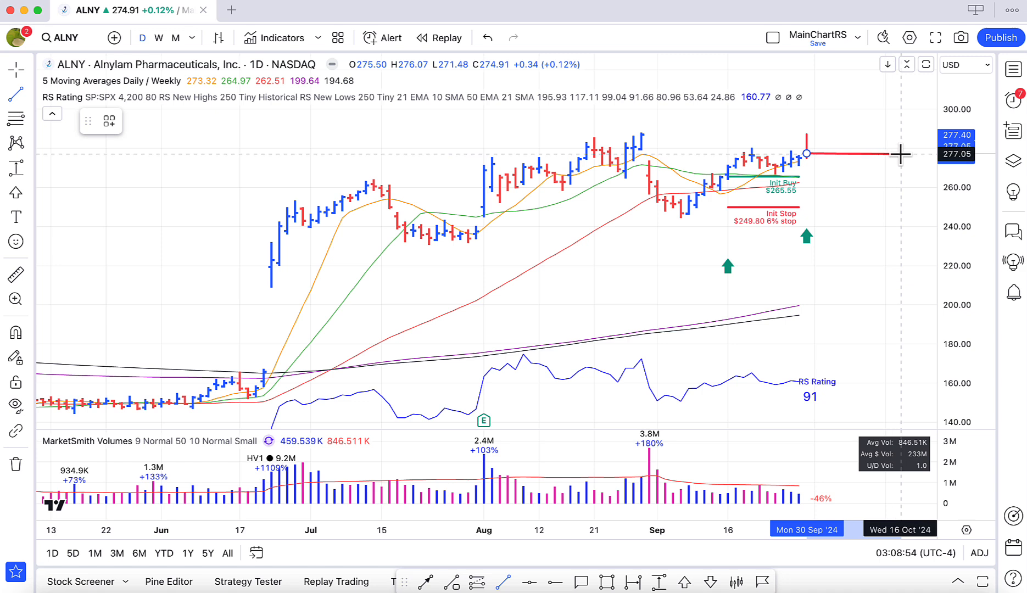
click(901, 154)
right_click(873, 154)
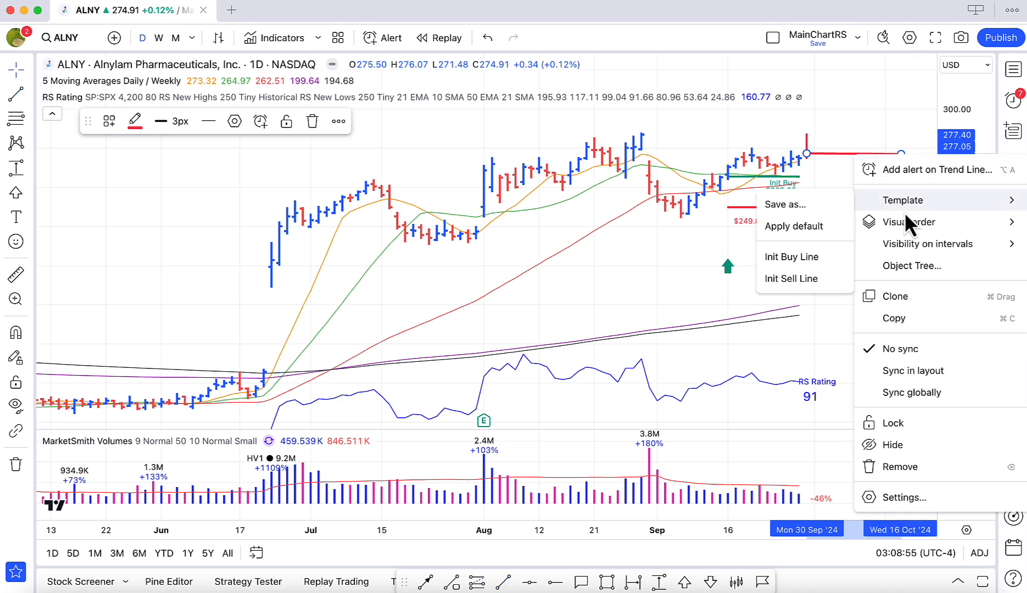
click(895, 296)
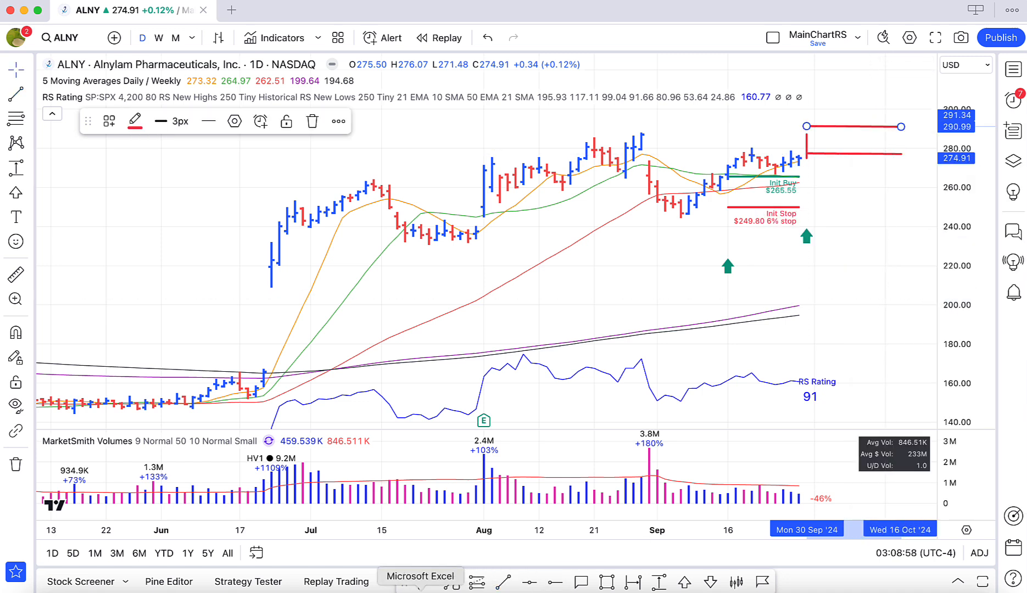
Take the second ALNY row's price from Excel and set both price coordinates of the original 30 September trend line in TradingView to 276.1.
click(437, 588)
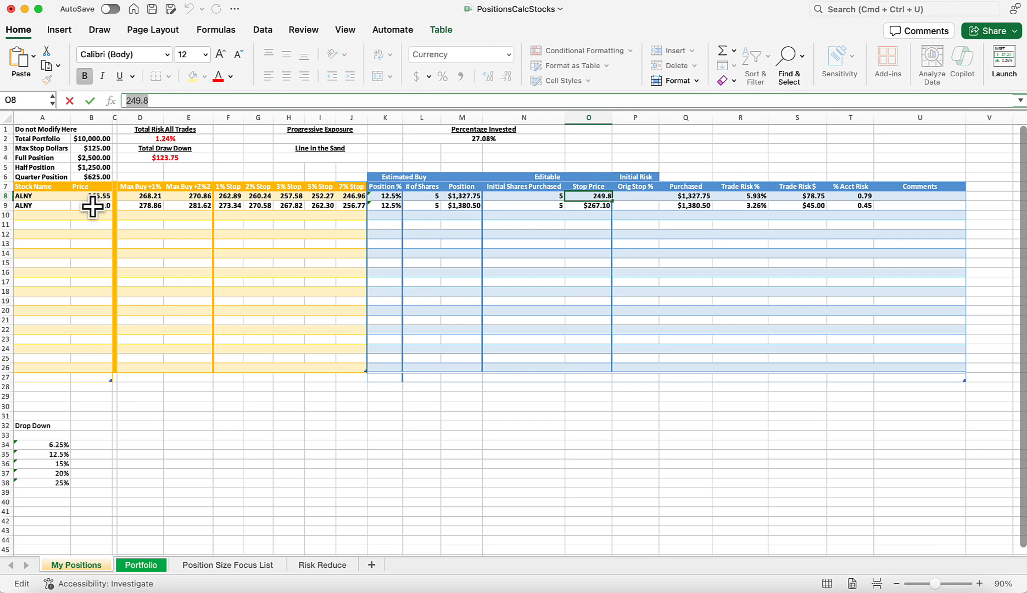
click(92, 205)
drag(159, 100, 112, 107)
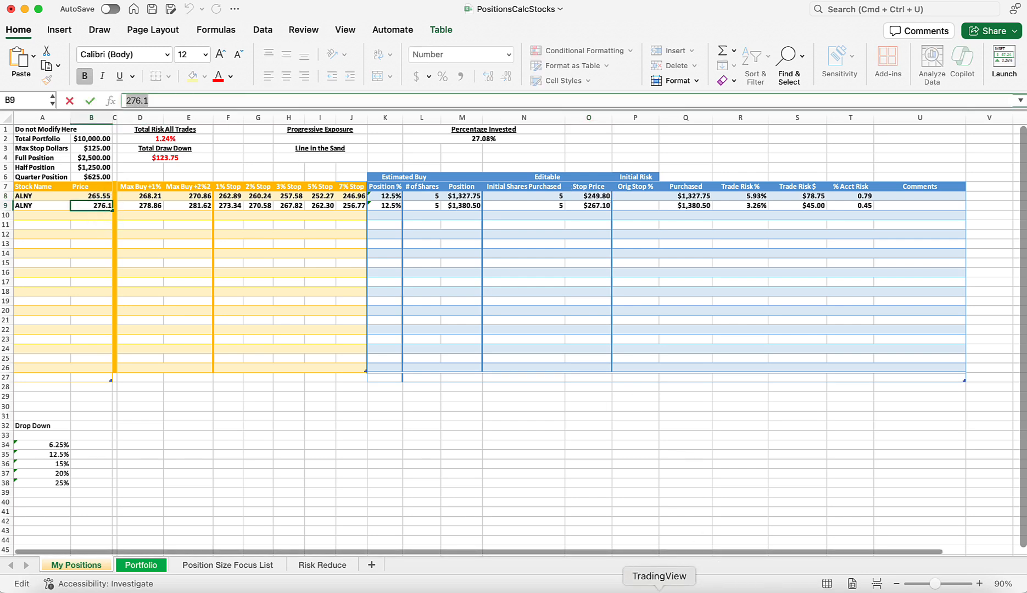
click(663, 583)
click(855, 155)
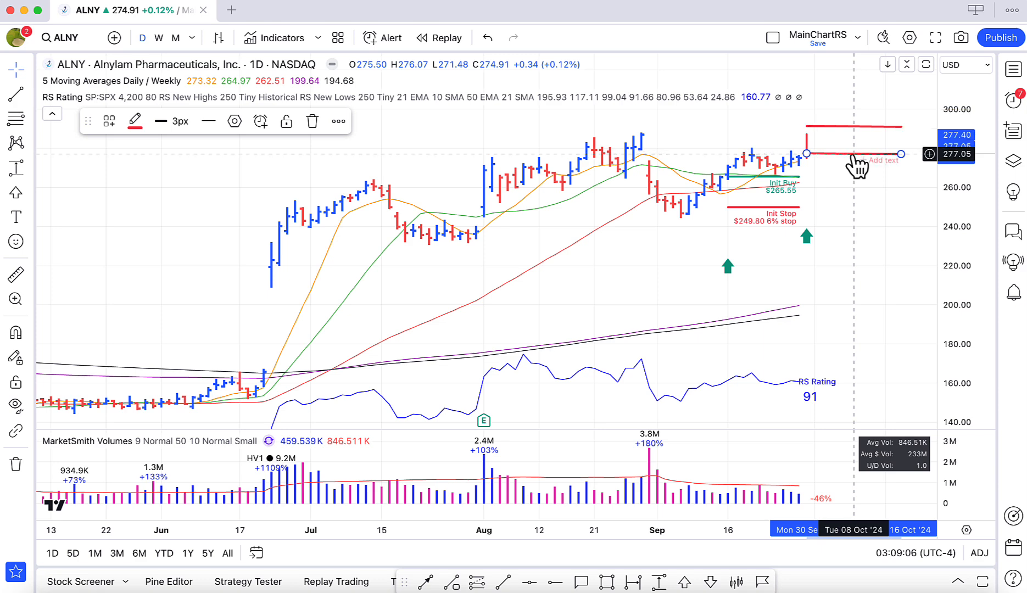
click(234, 121)
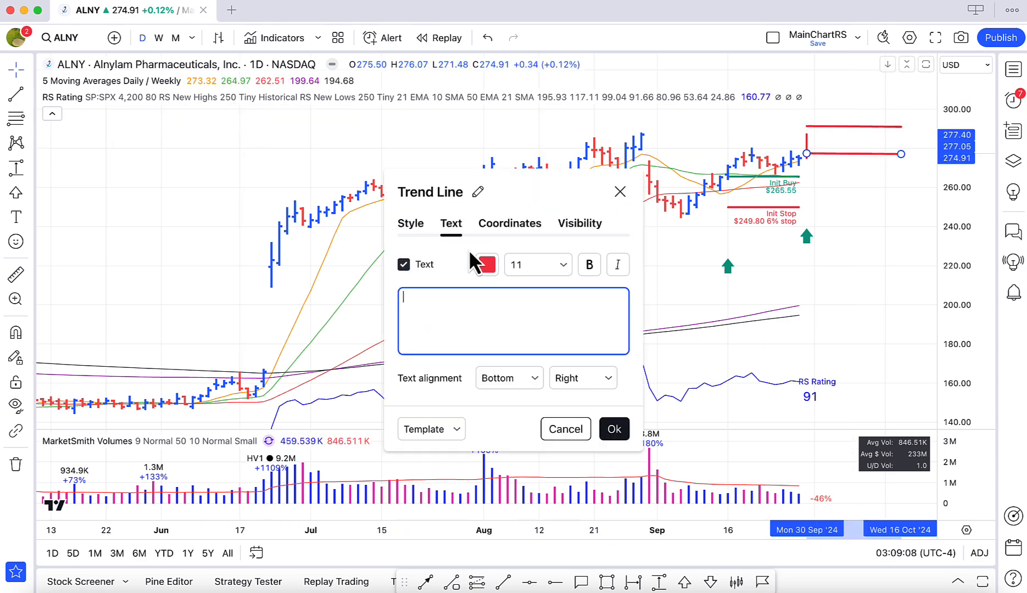
click(517, 225)
text(276.1)
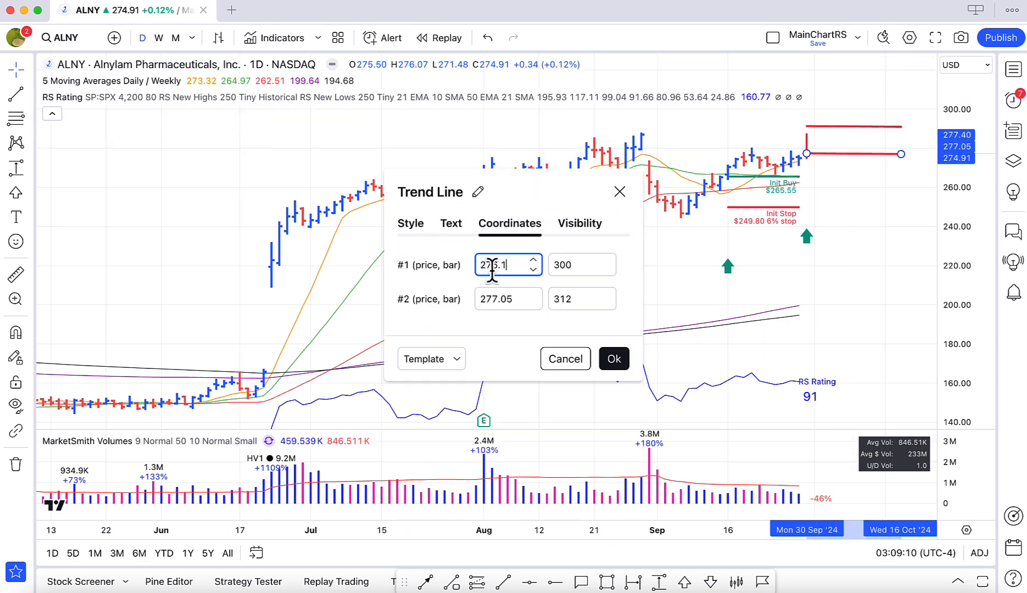
click(521, 299)
text(276.1)
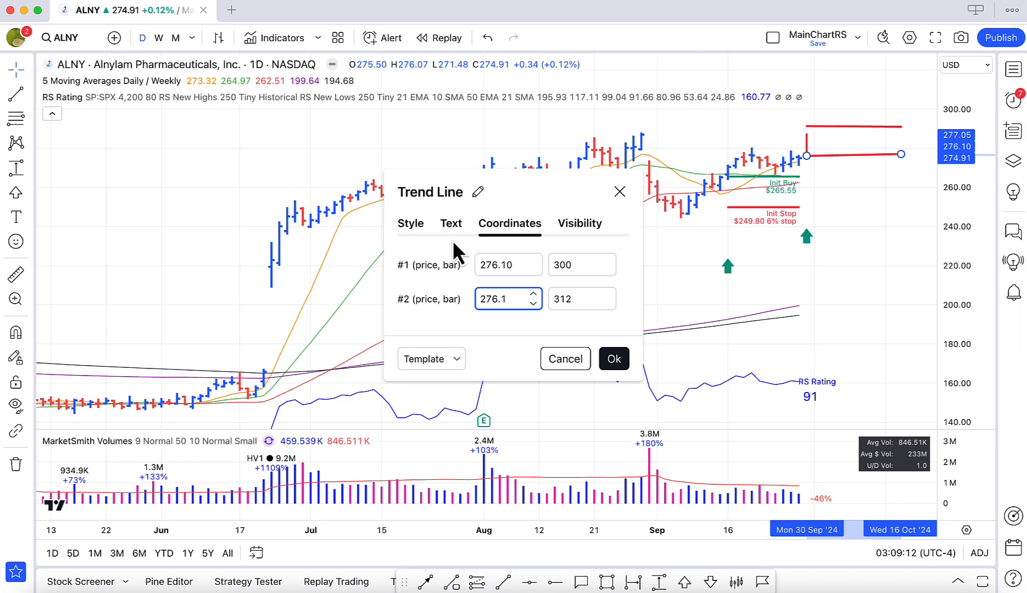
Apply the Init Buy Line template to the 276.10 trend line, label it "Init Buy $276.10", and accept the settings.
click(451, 223)
click(457, 429)
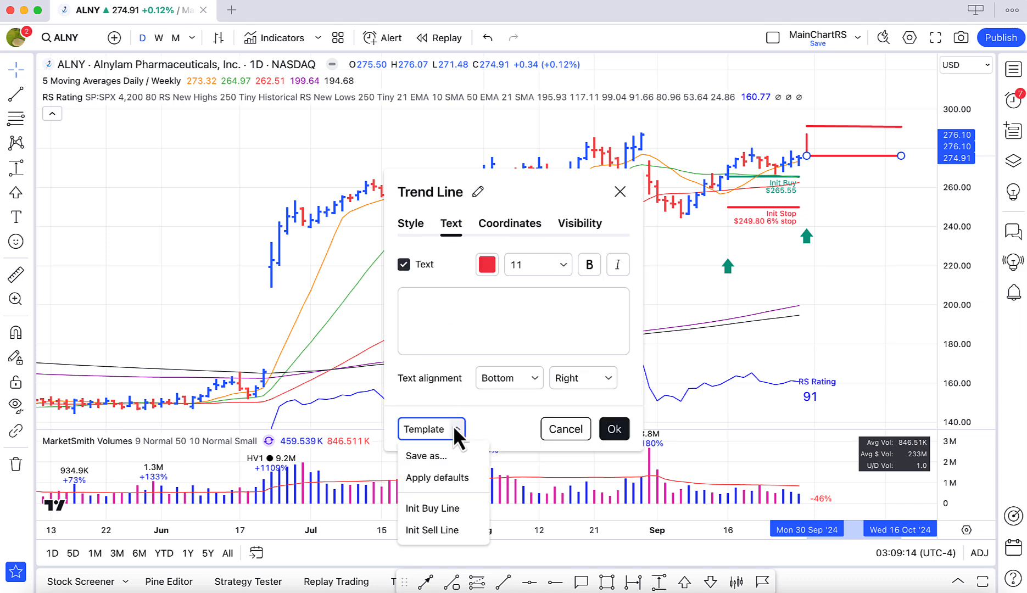
click(447, 508)
click(445, 312)
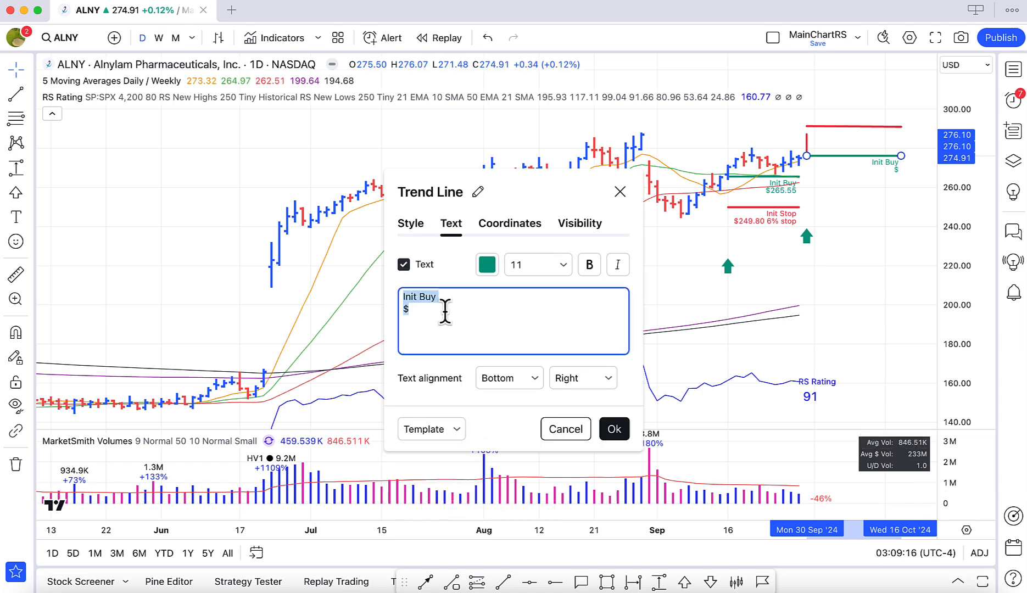
click(445, 308)
text(276.1)
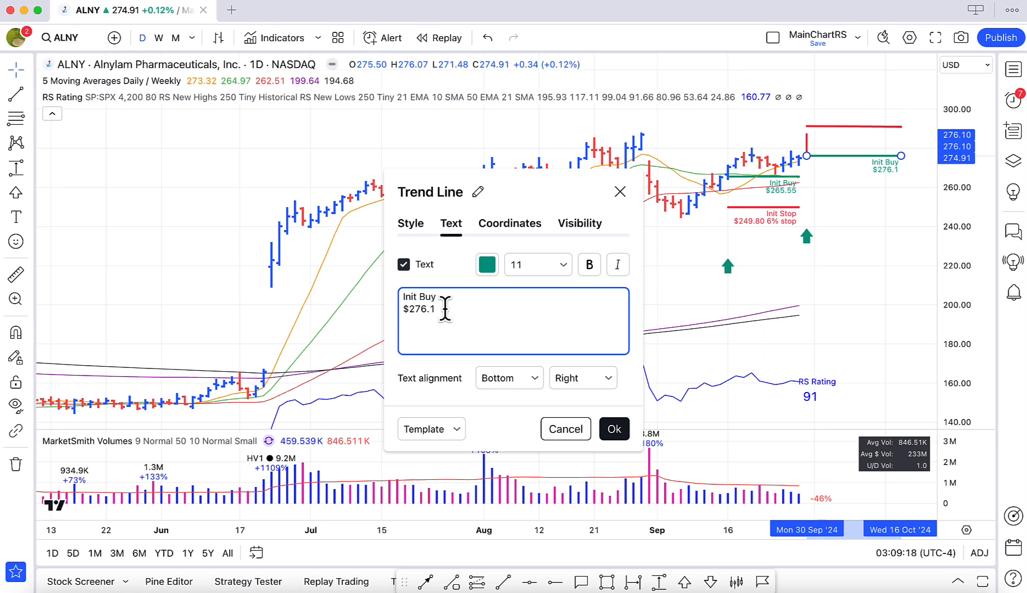
text(0)
click(614, 430)
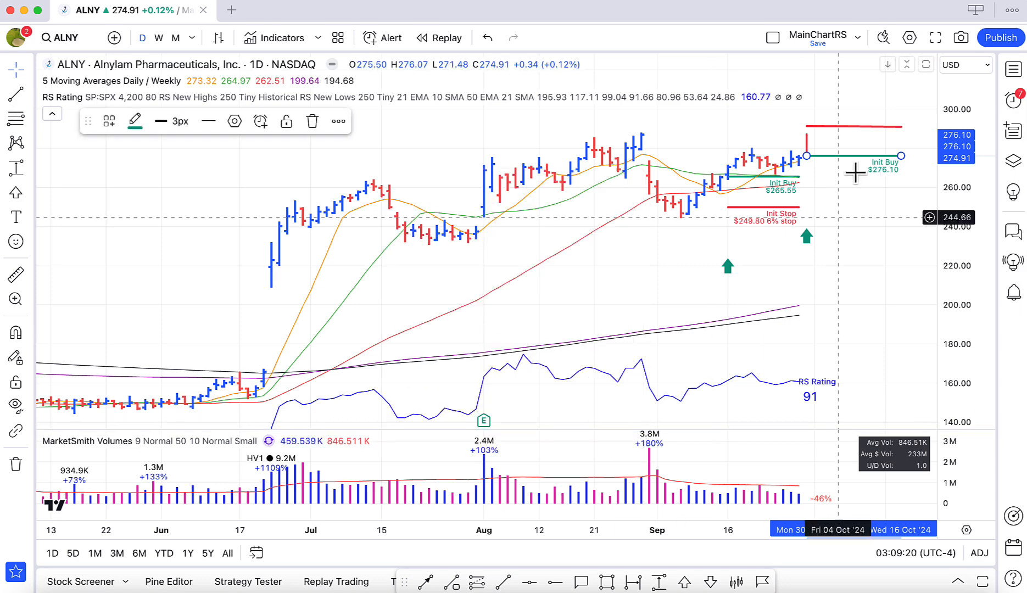
Take the second ALNY row's stop price from Excel and set both price coordinates of the cloned red trend line in TradingView to 267.1.
click(849, 126)
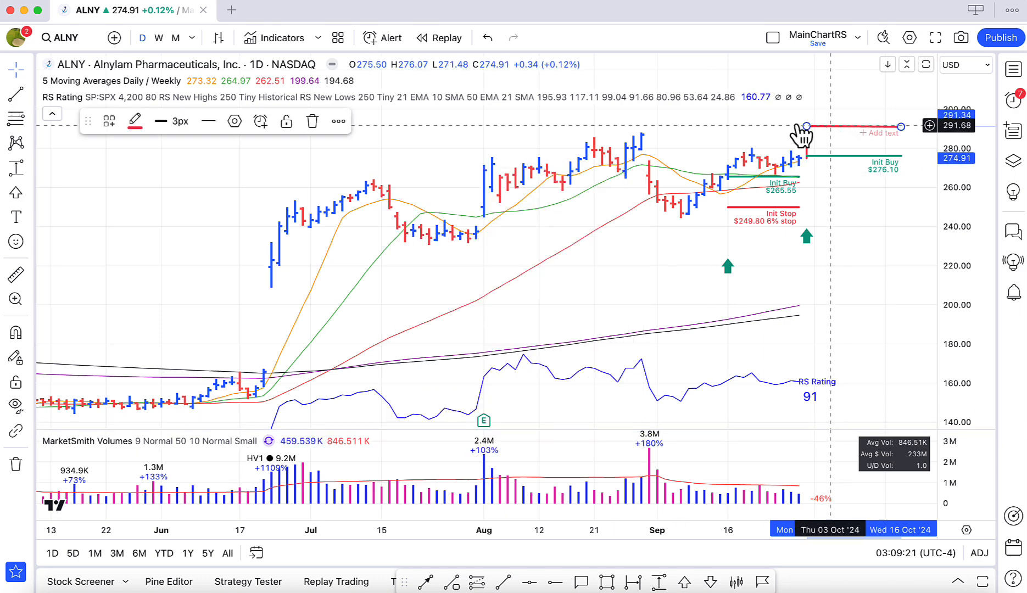
click(234, 121)
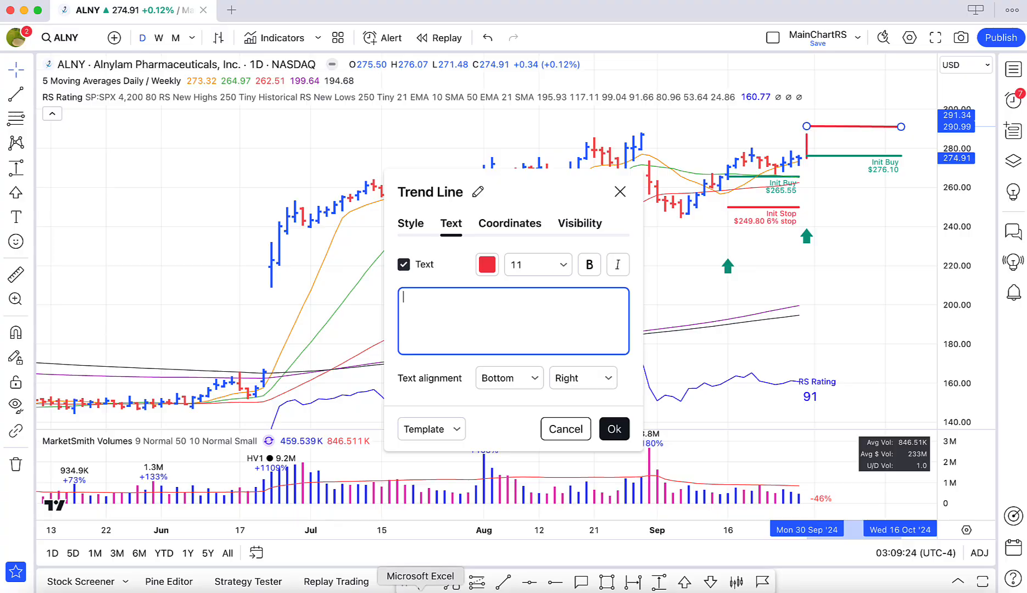
click(418, 588)
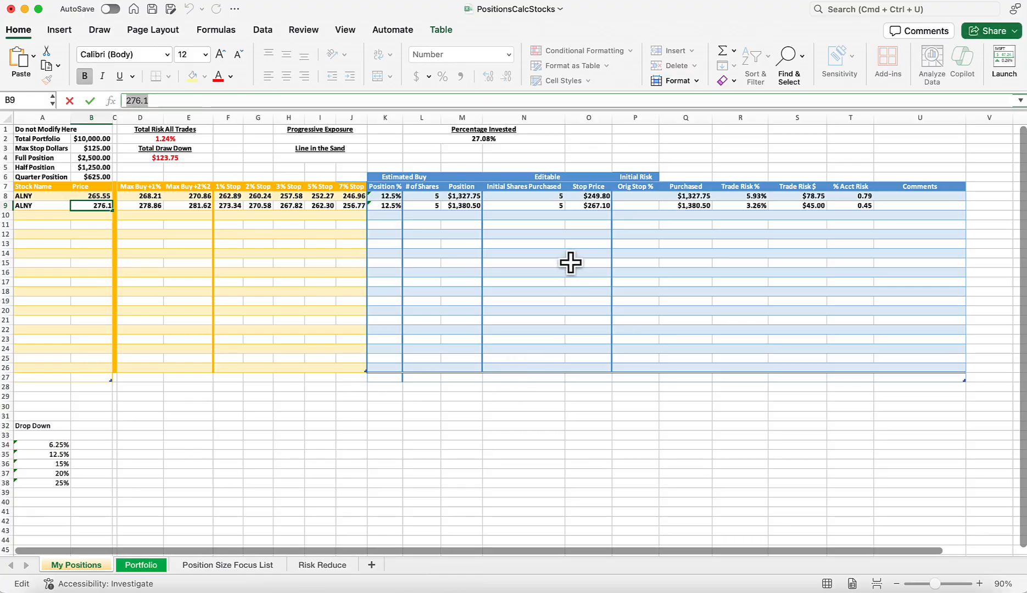
click(583, 207)
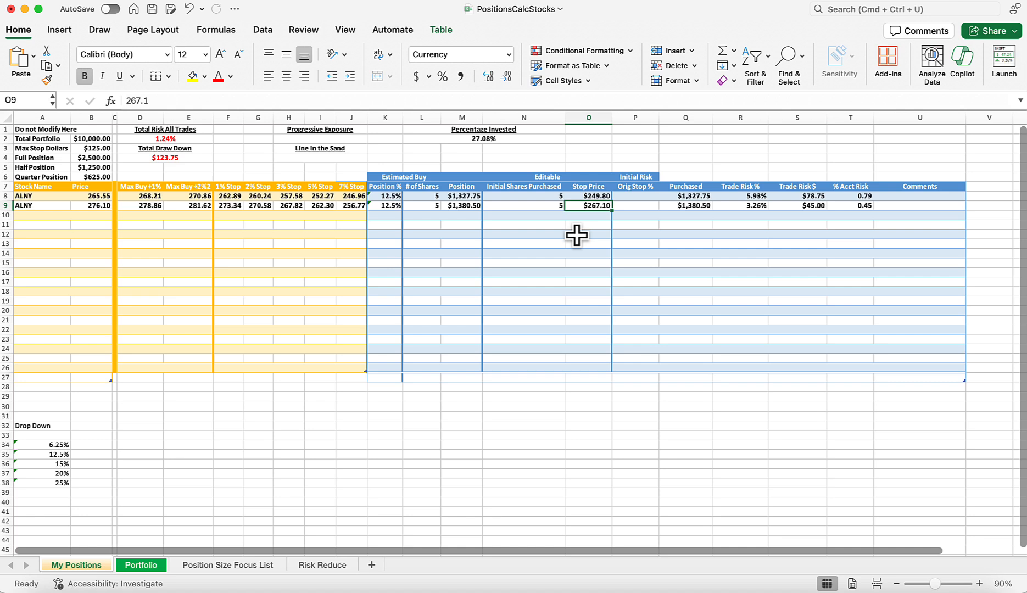
drag(150, 100, 122, 105)
key(ctrl+c)
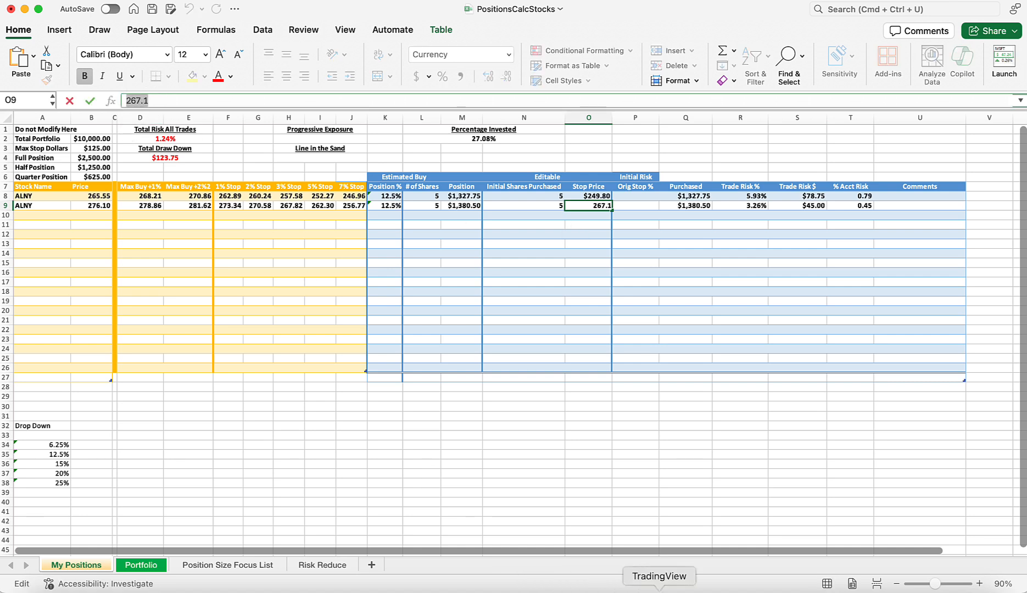
click(659, 583)
click(521, 223)
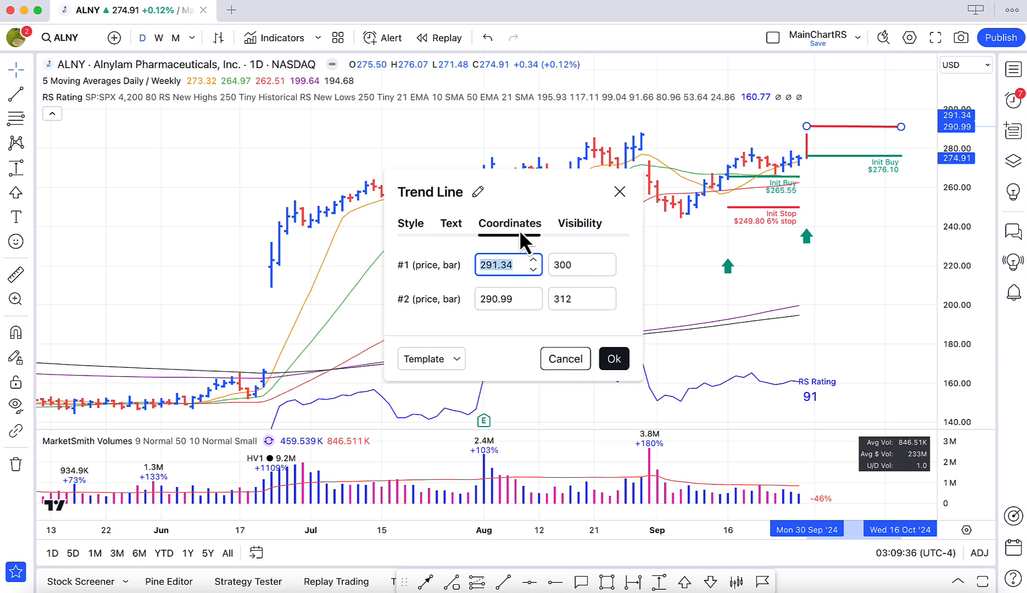
key(ctrl+v)
key(Tab)
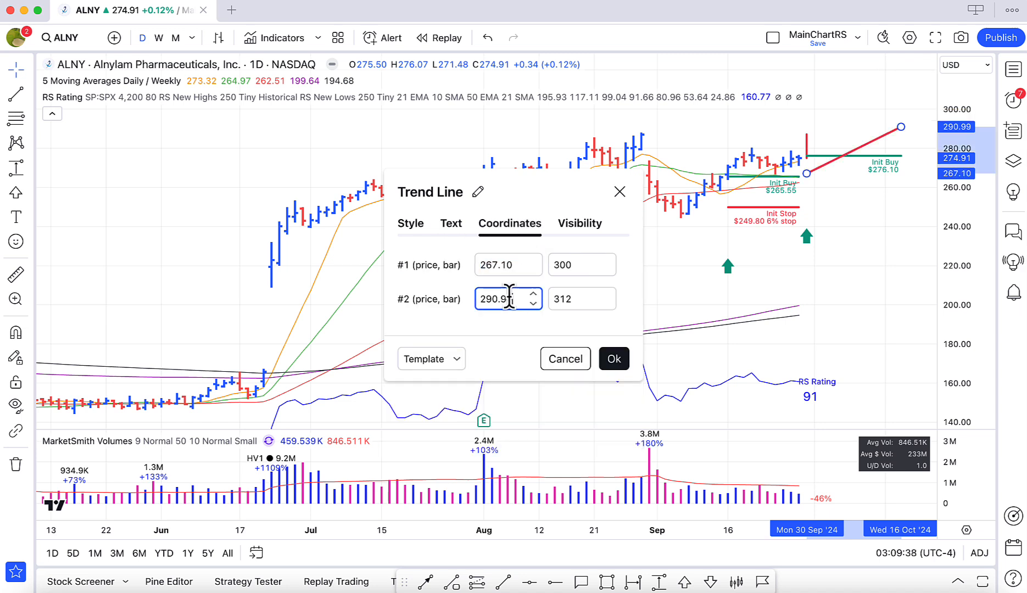
text(267.1)
Apply the saved initial stop template to the 267.10 trend line and set the price in its label to $267.10.
click(451, 223)
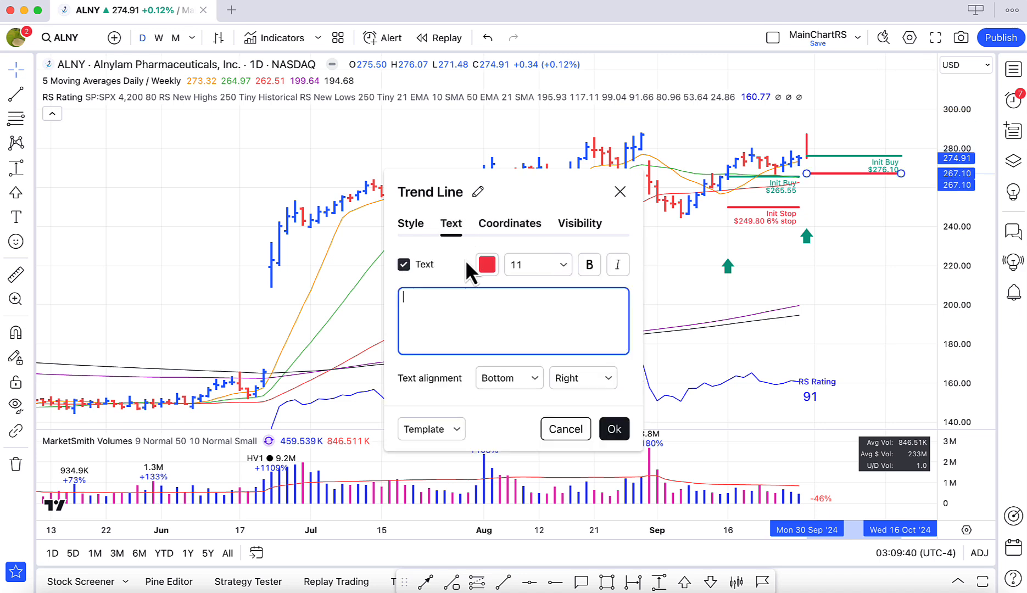
click(457, 430)
click(424, 529)
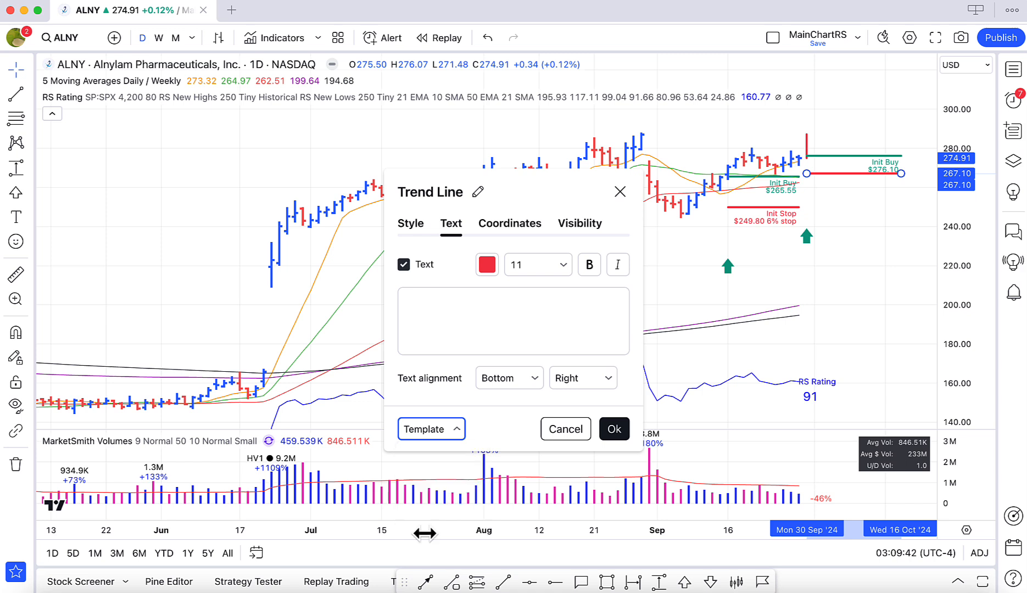
click(434, 346)
click(430, 321)
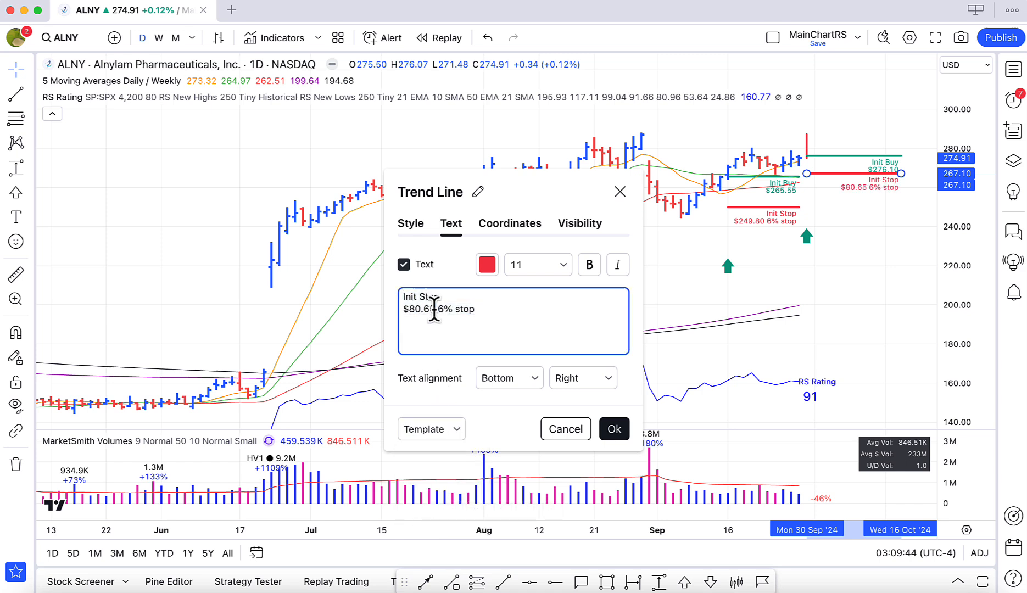
drag(435, 309, 412, 311)
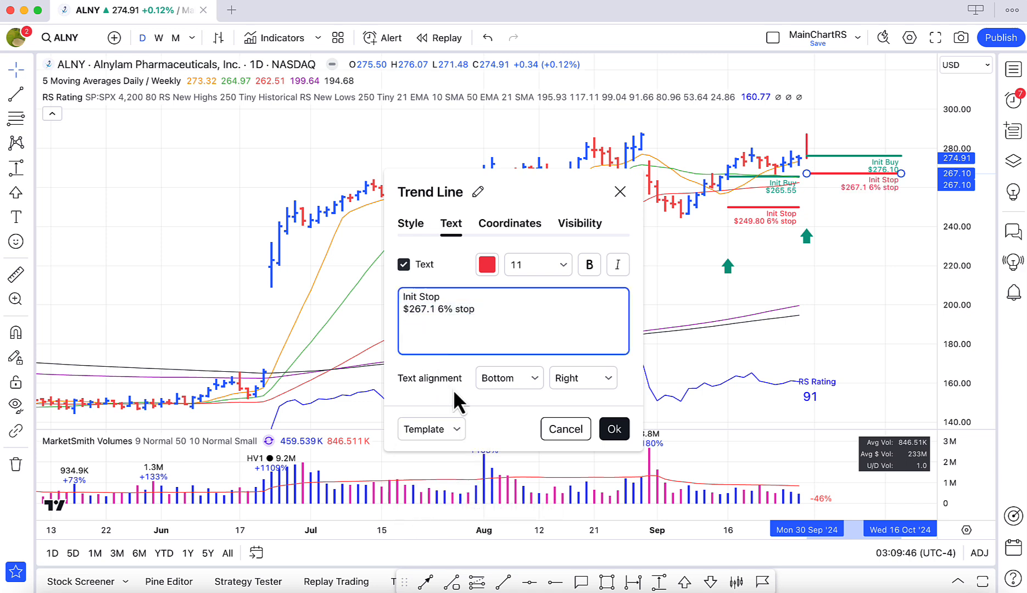
text(0)
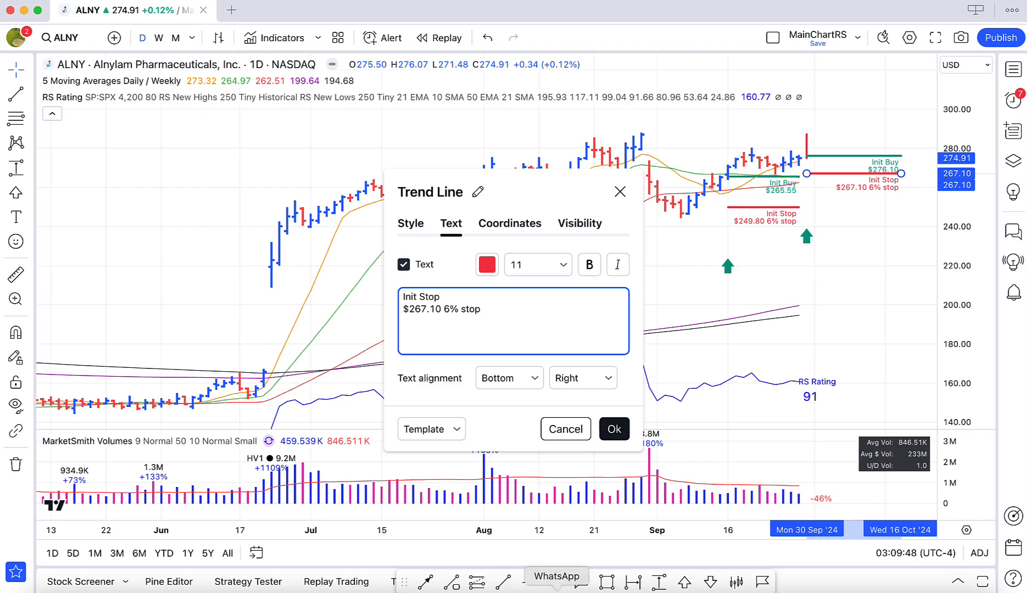
Check the second ALNY row's trade risk percentage in Excel, set the TradingView stop label to "3% stop", and accept the line settings.
click(420, 588)
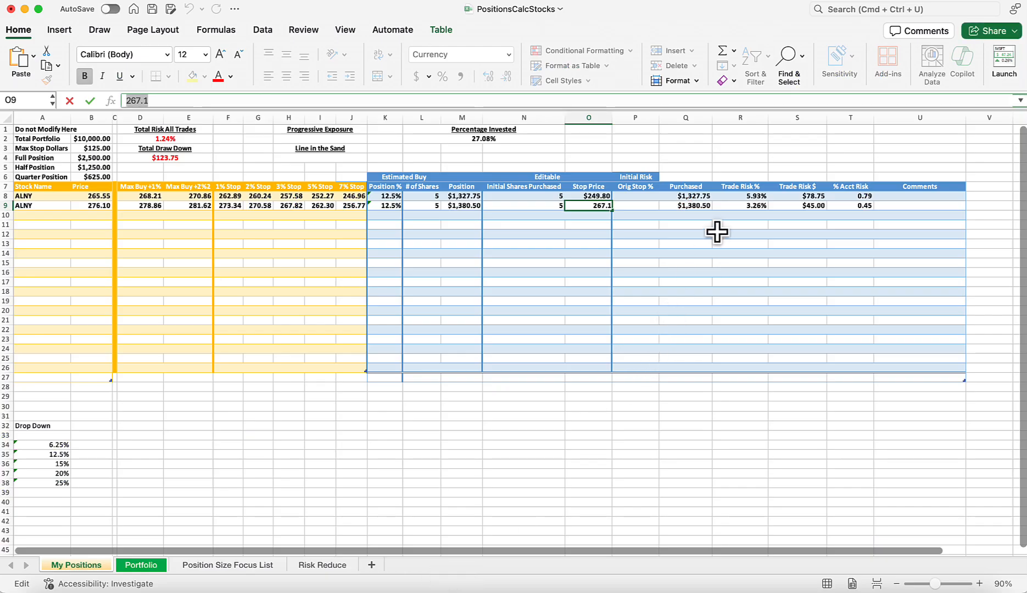
click(659, 590)
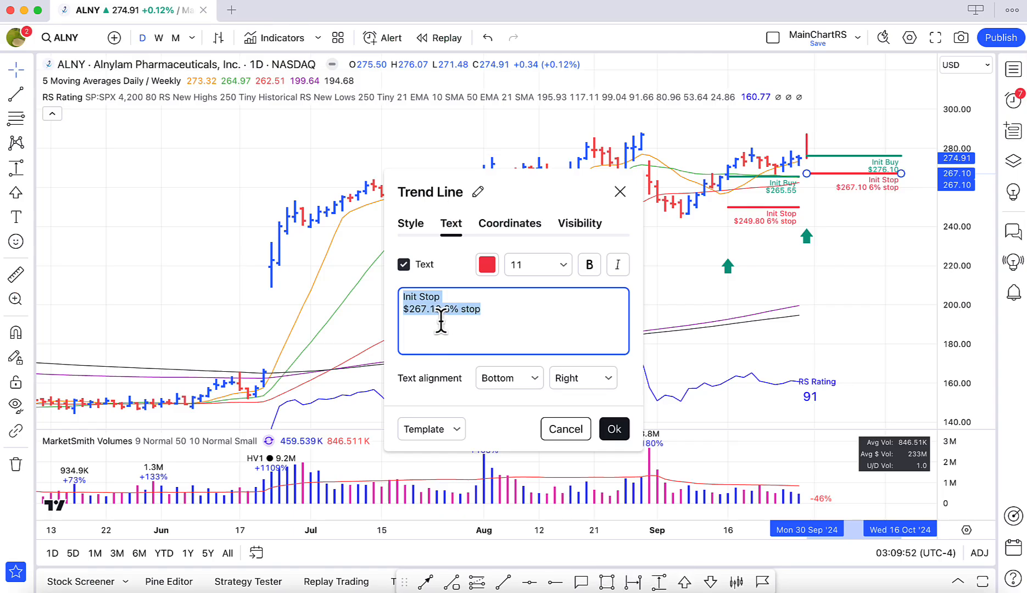
click(447, 311)
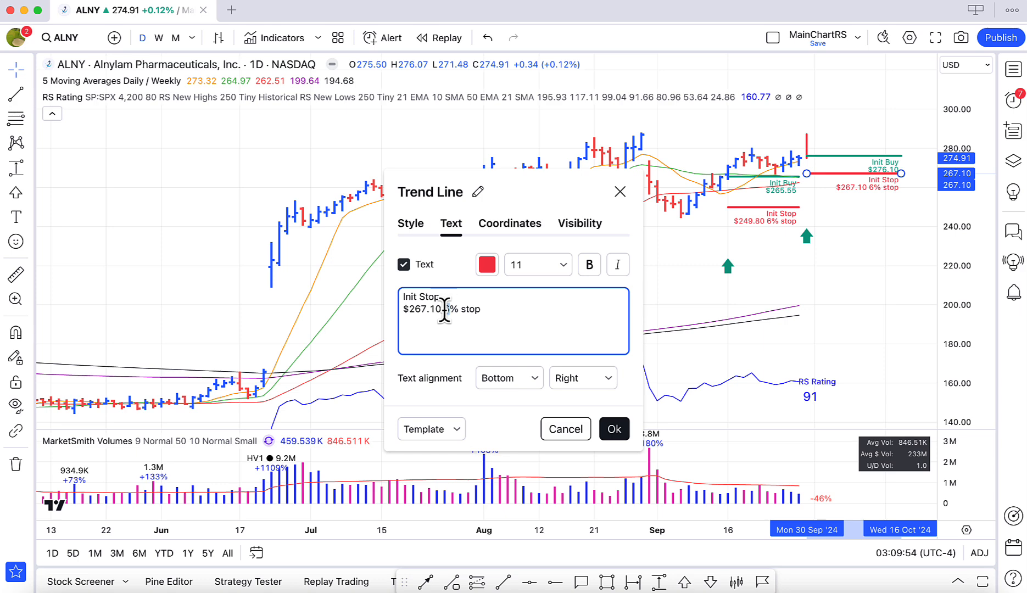
text(3)
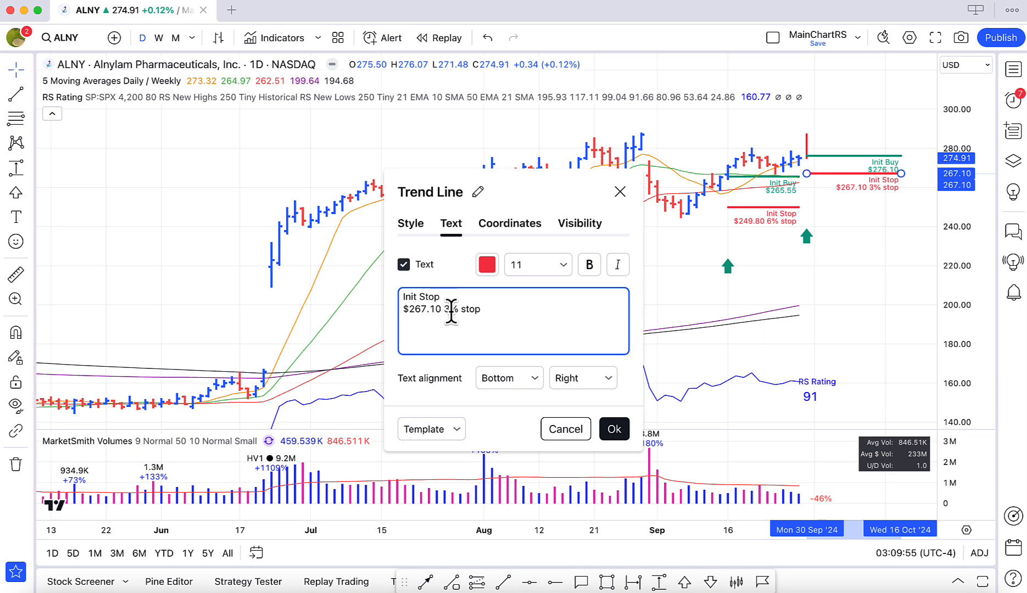
click(614, 429)
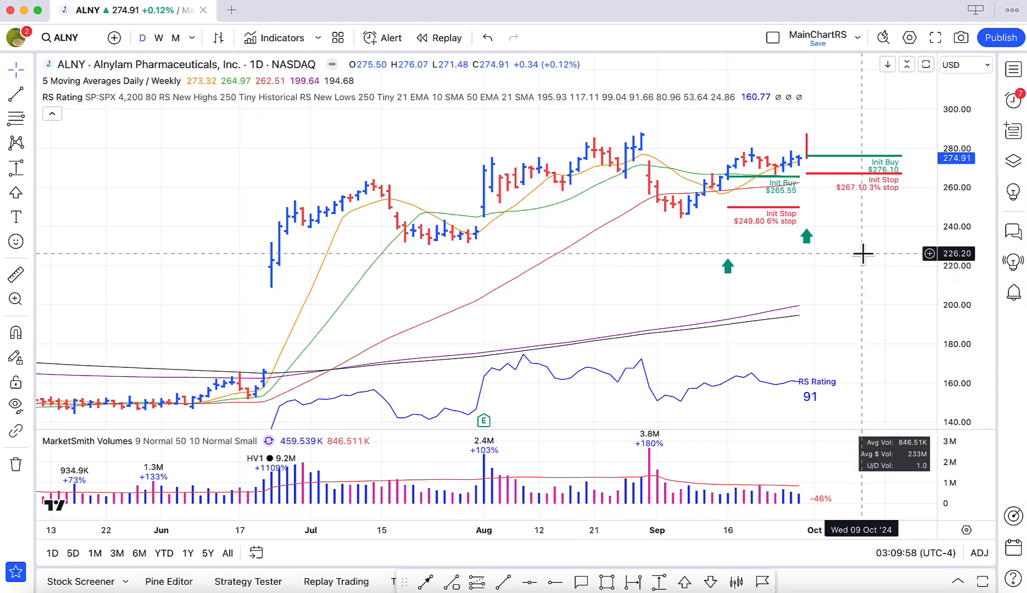
Place a red down arrow mark above the 19 September bar and lower it to about 291.34.
scroll(863, 223, right, 3)
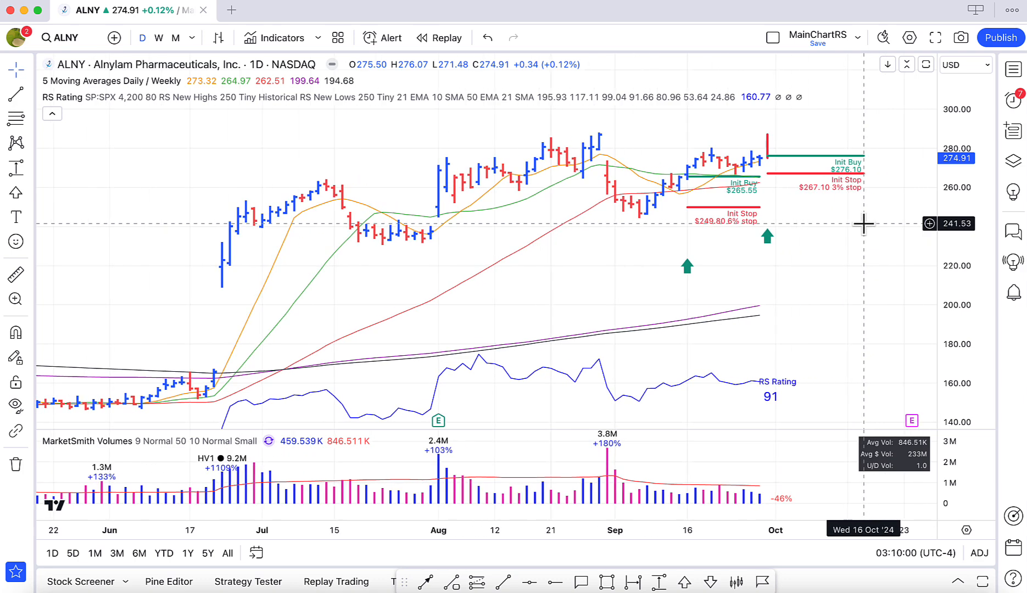
scroll(864, 224, up, 3)
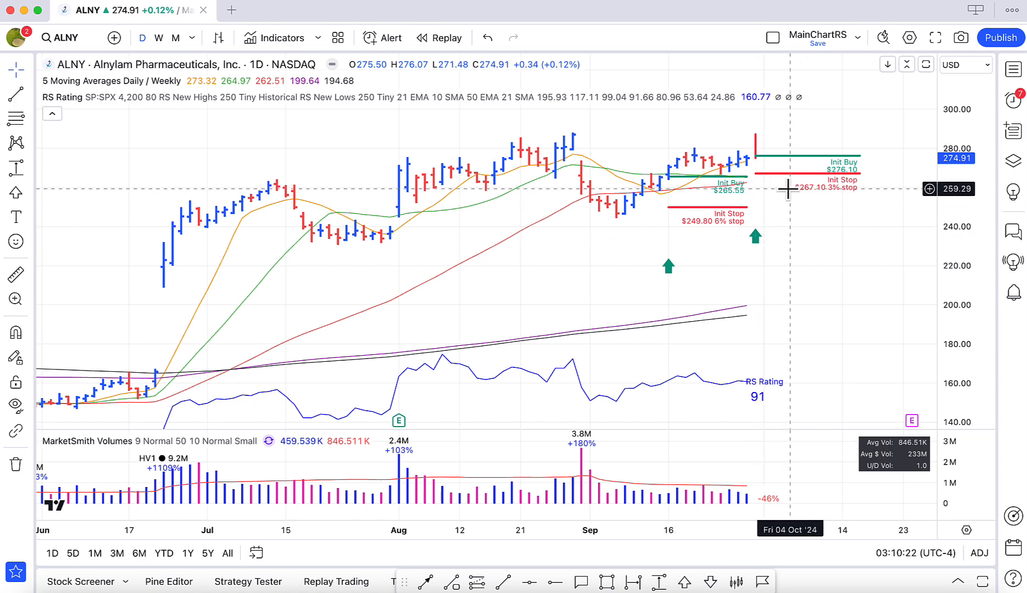
scroll(786, 188, up, 1)
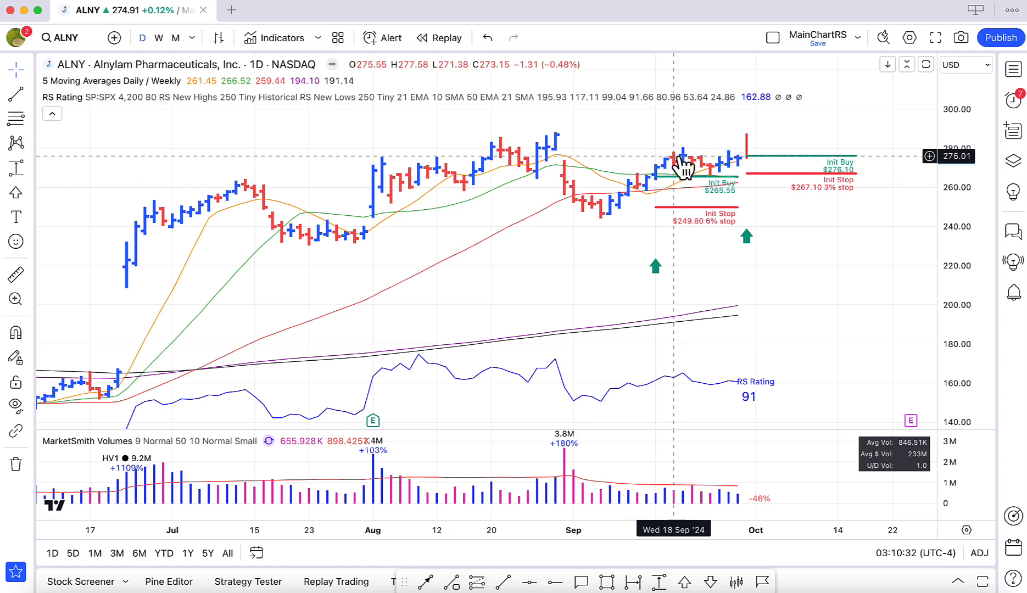
scroll(688, 165, down, 1)
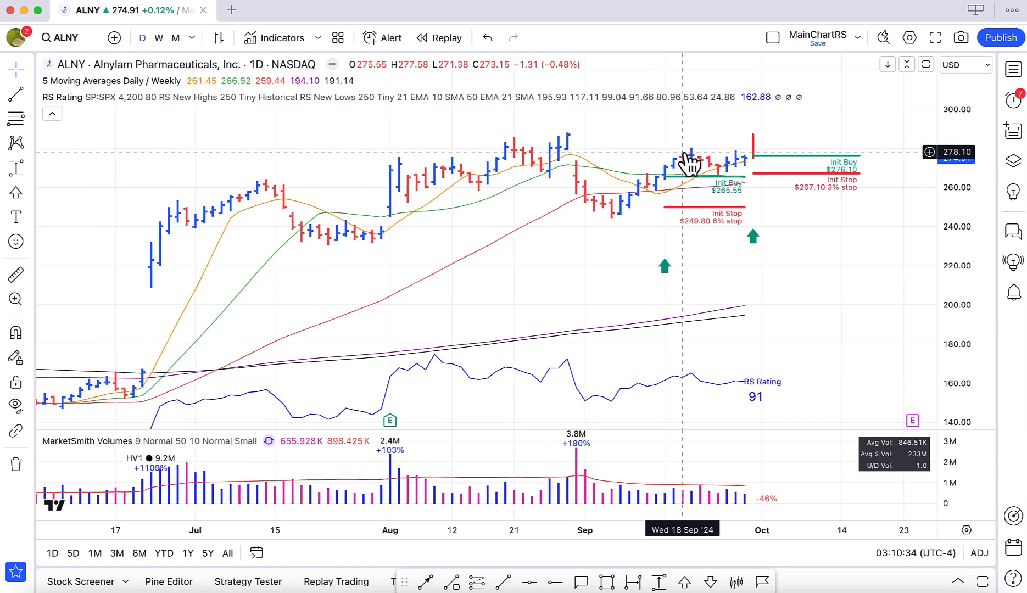
click(710, 582)
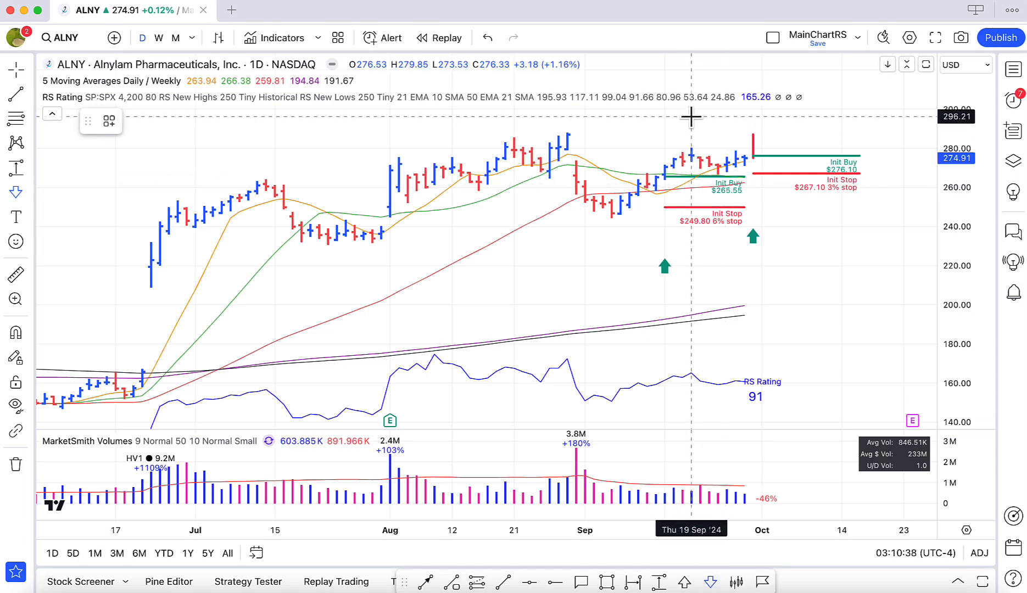
click(691, 117)
scroll(693, 126, up, 1)
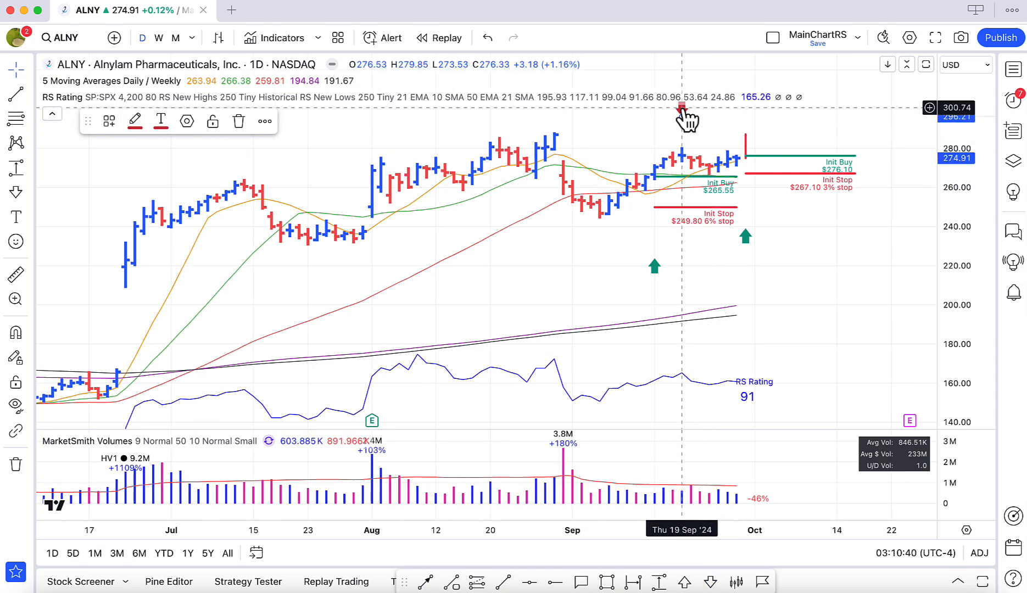
click(687, 126)
drag(683, 119, 683, 117)
click(706, 134)
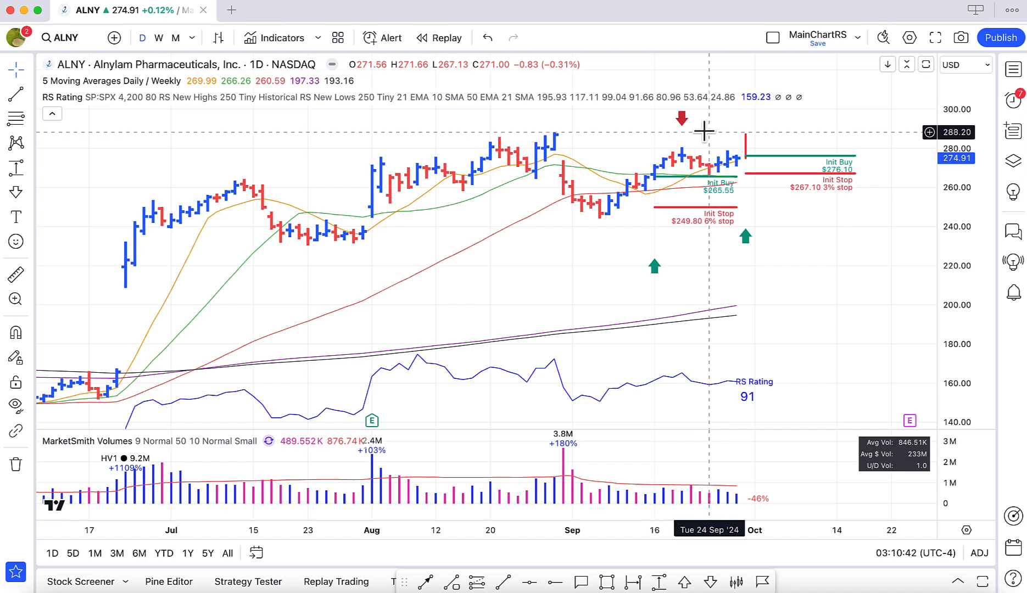
Label the 19 September down arrow "Sold 1/4".
right_click(683, 119)
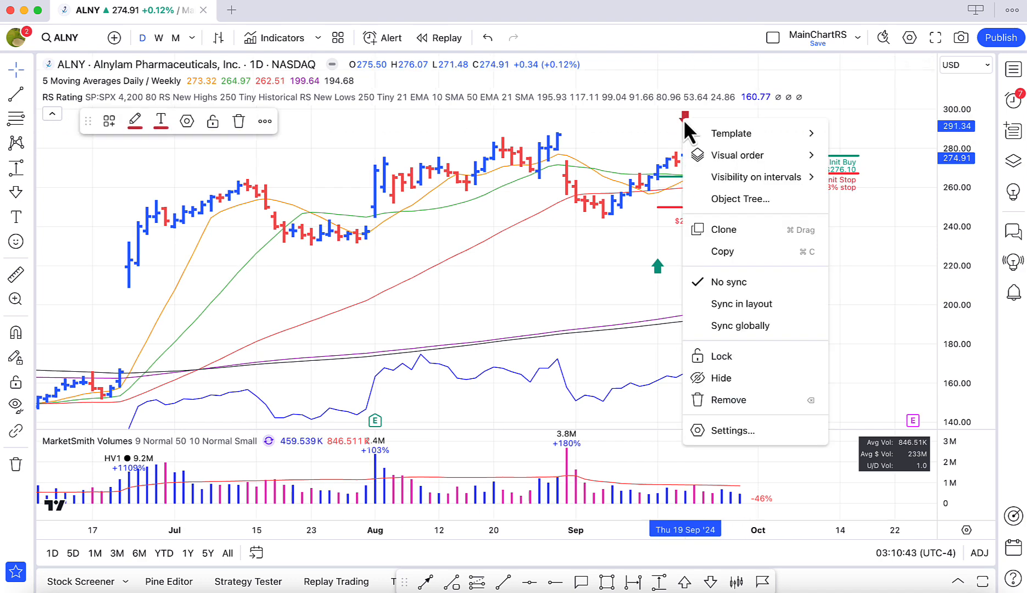
click(724, 433)
click(457, 413)
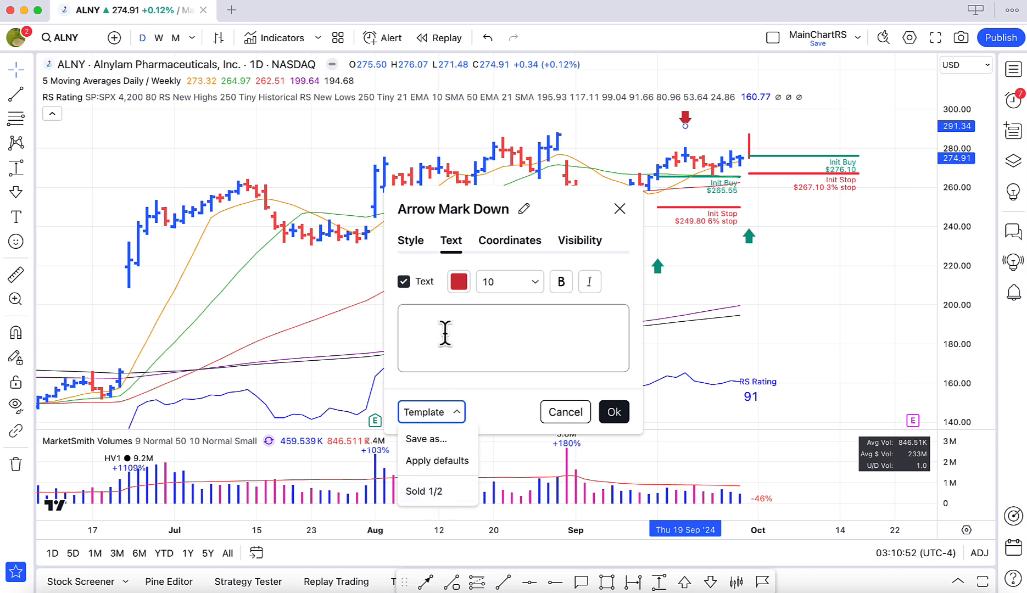
click(445, 332)
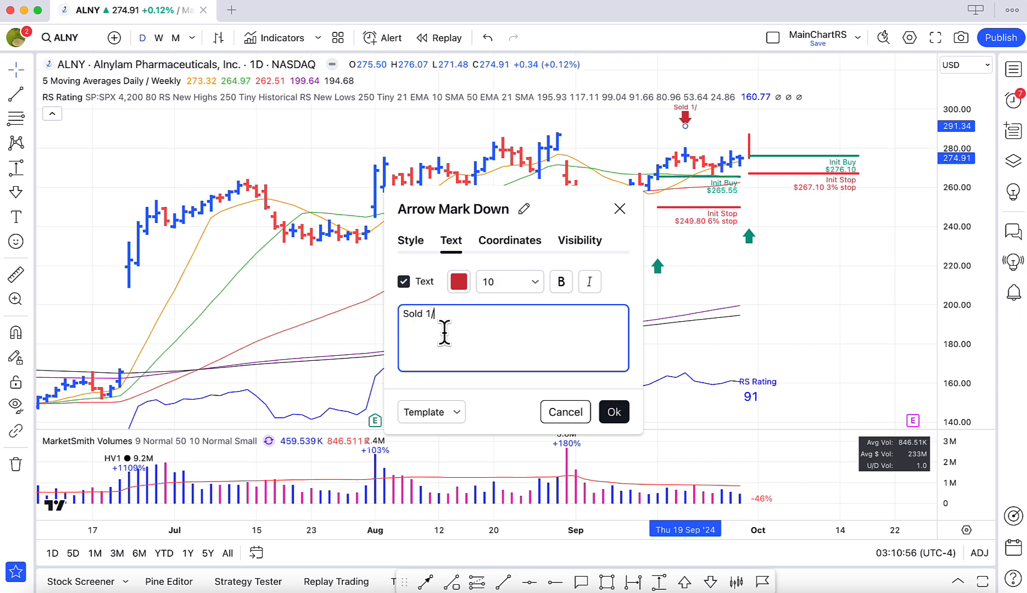
Save the down arrow's formatting as a drawing template named "Sold 1/4" and accept the arrow settings.
click(459, 412)
click(449, 444)
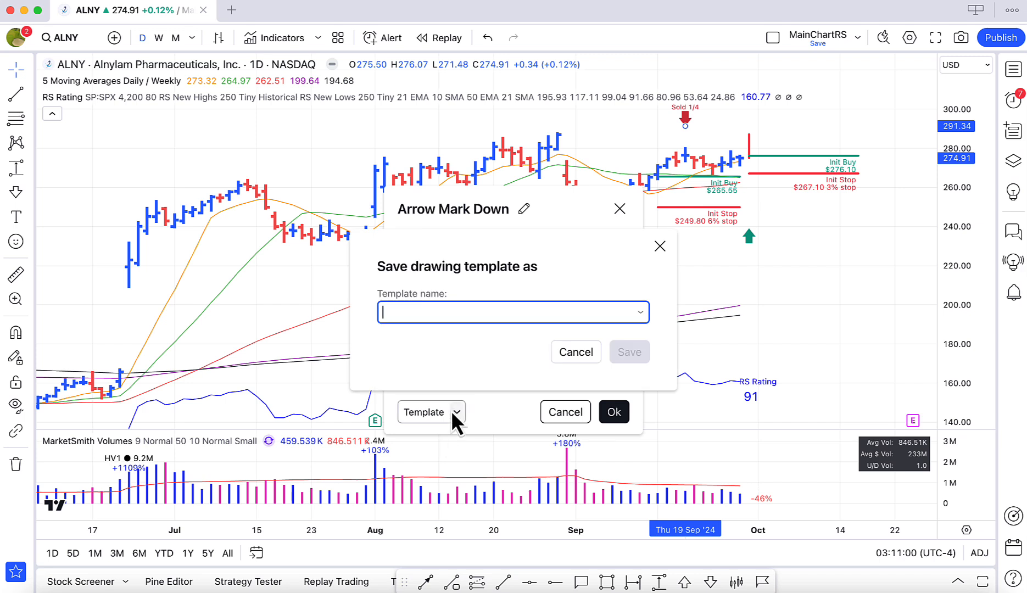
text(Sold)
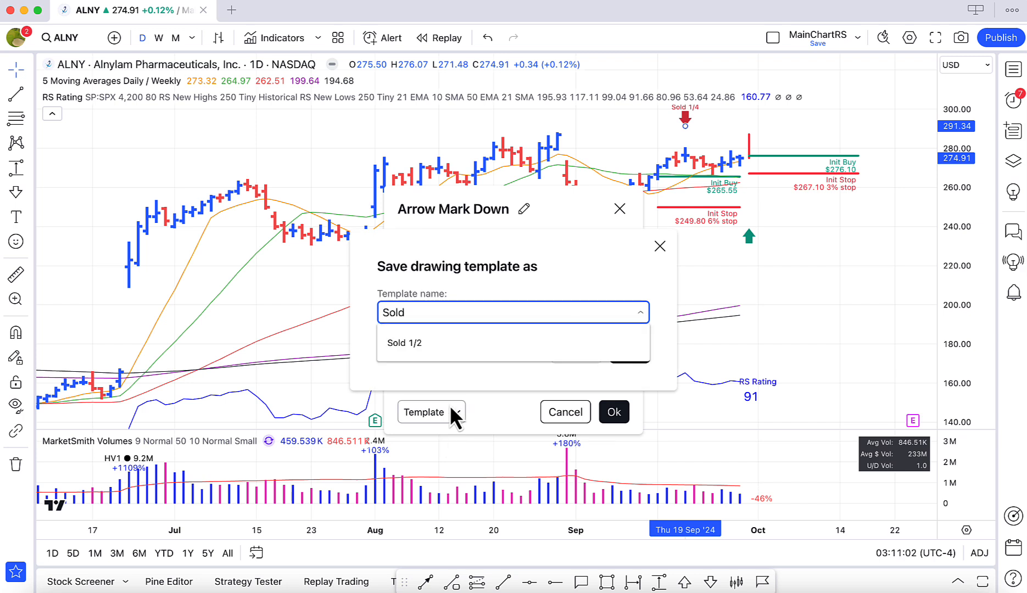
text( 1/4)
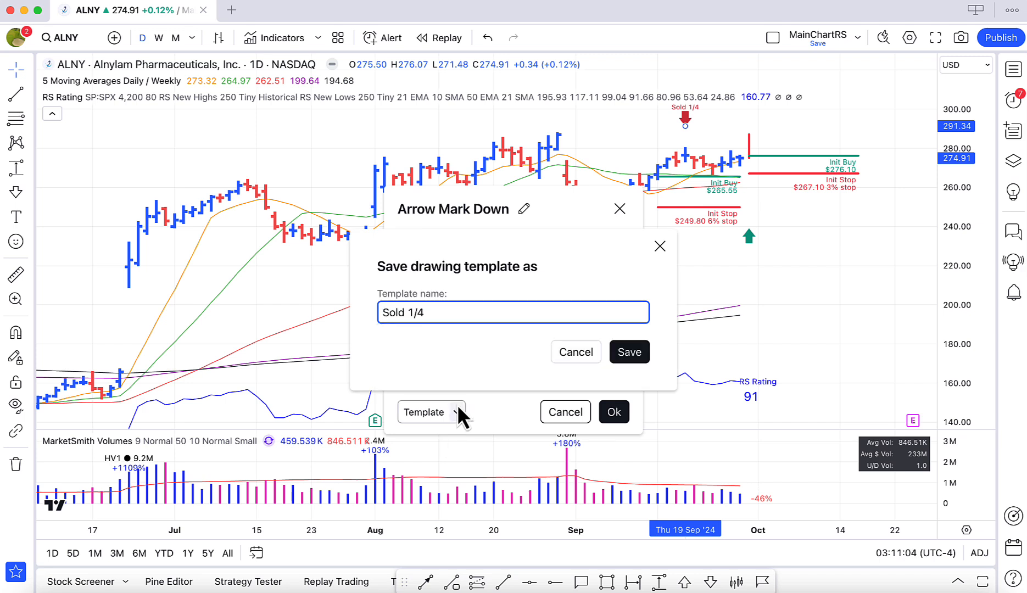
click(627, 354)
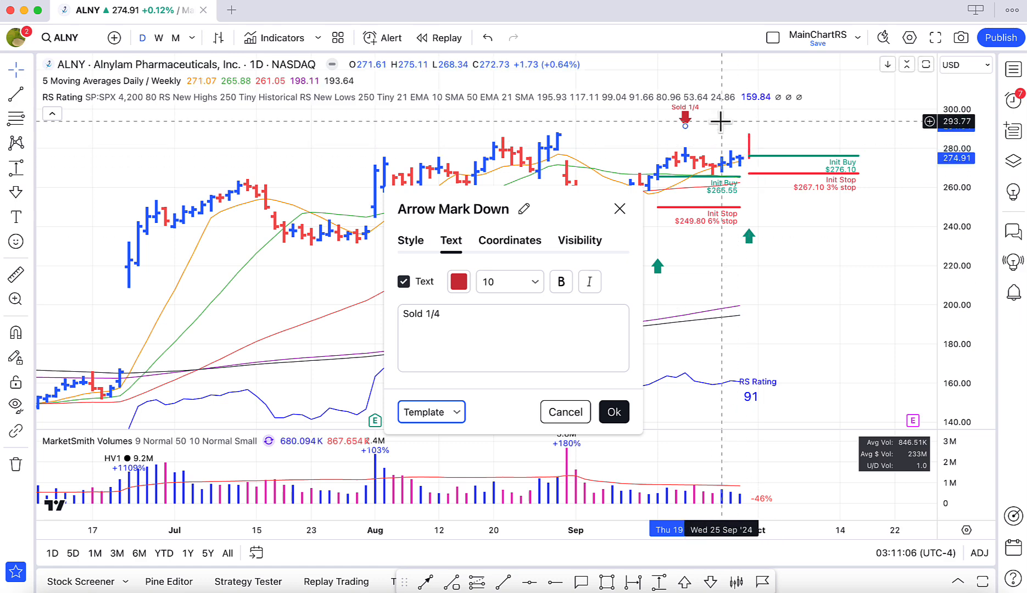
click(614, 413)
click(812, 282)
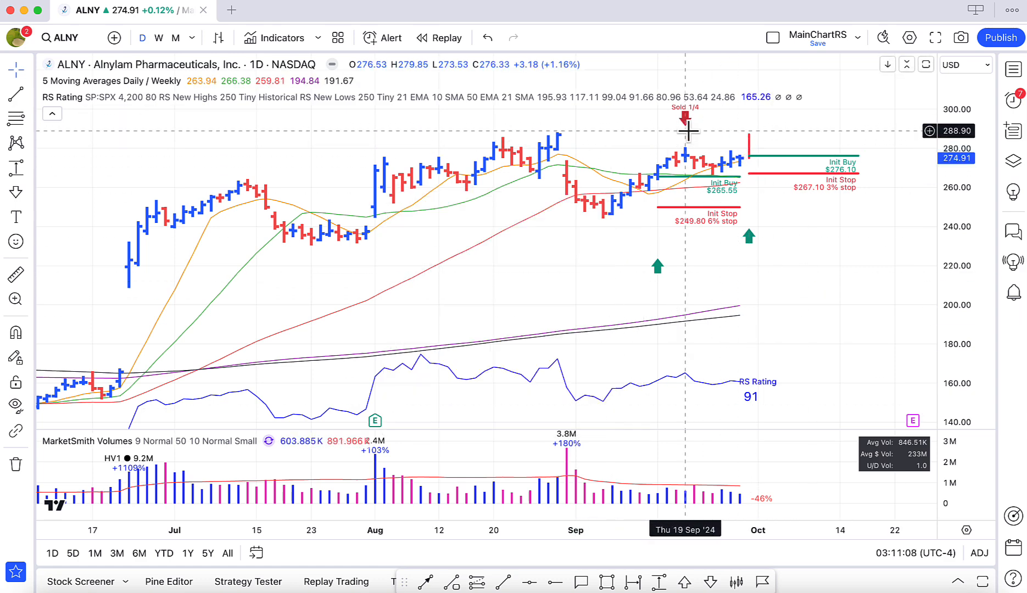
Move the 19 September down arrow closer to its bar and apply the Sold 1/2 template to it.
drag(685, 119, 686, 125)
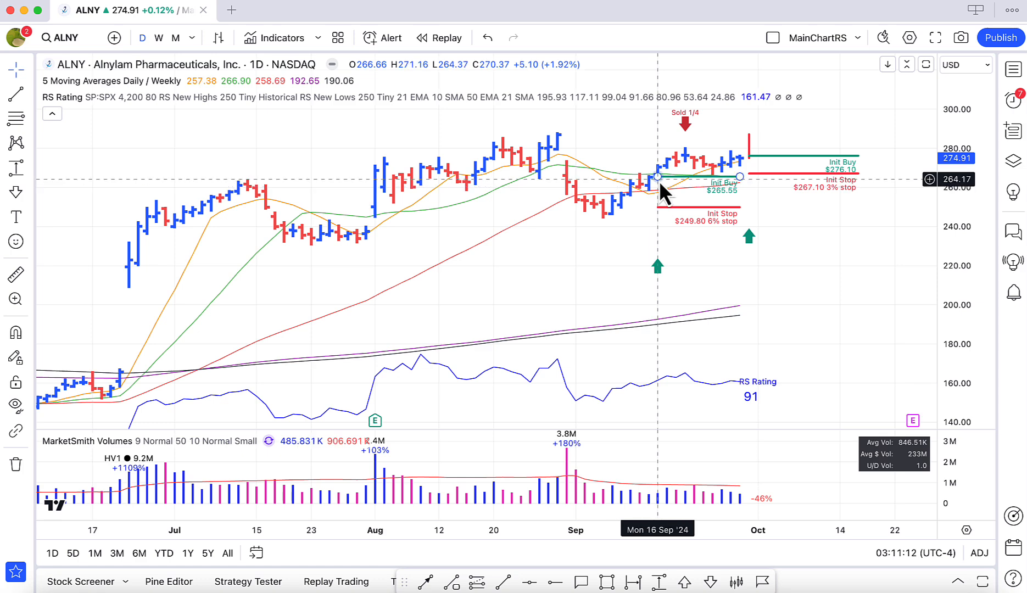
right_click(686, 131)
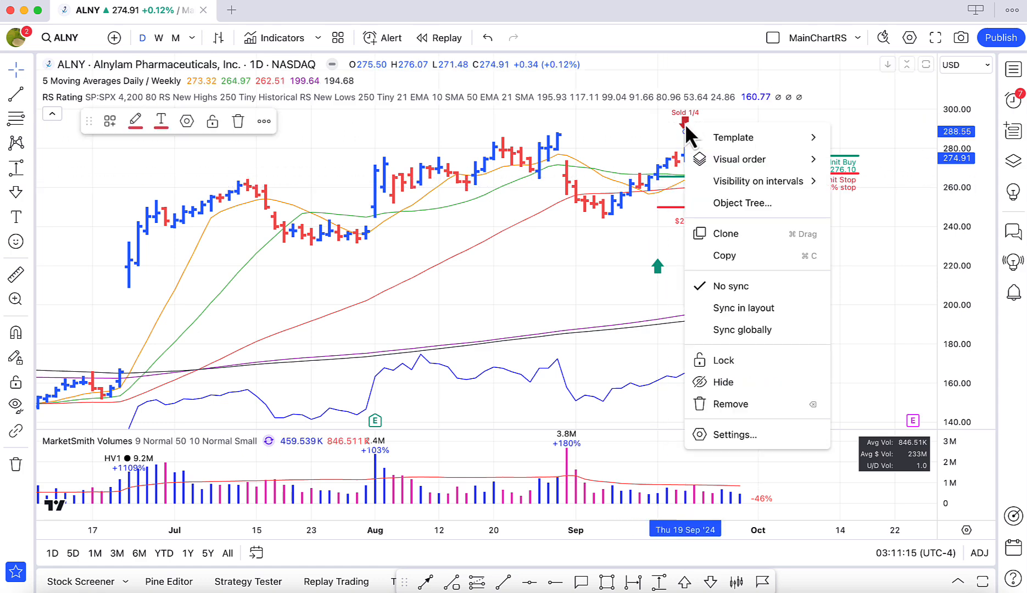
click(725, 435)
click(461, 416)
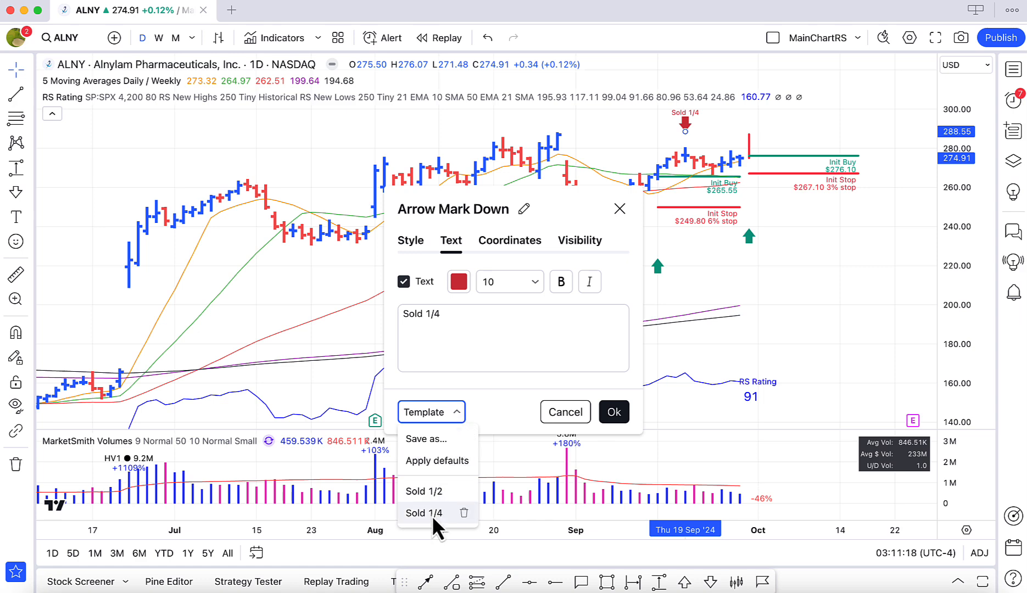
click(434, 492)
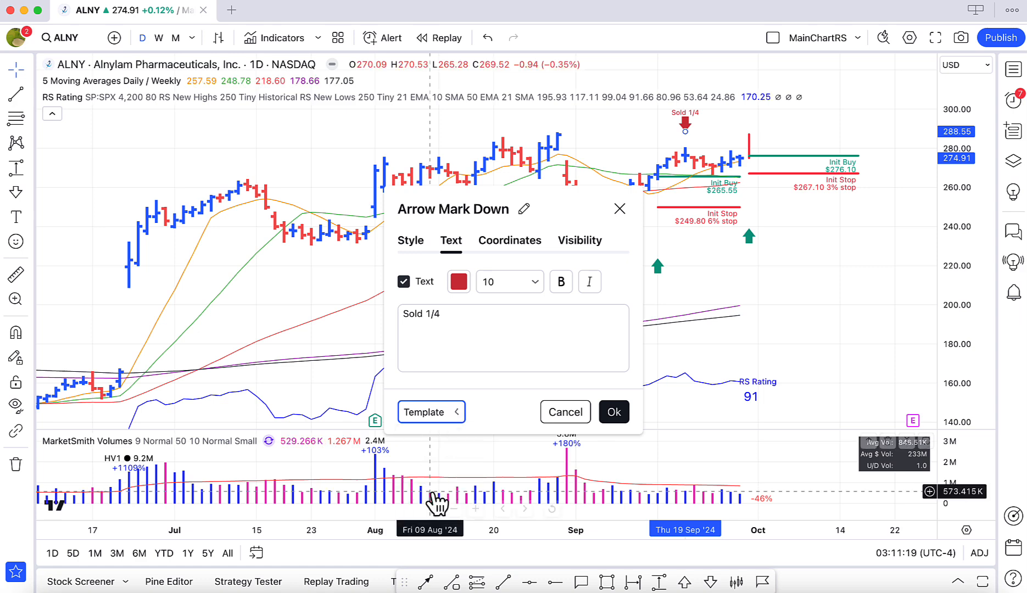
click(611, 413)
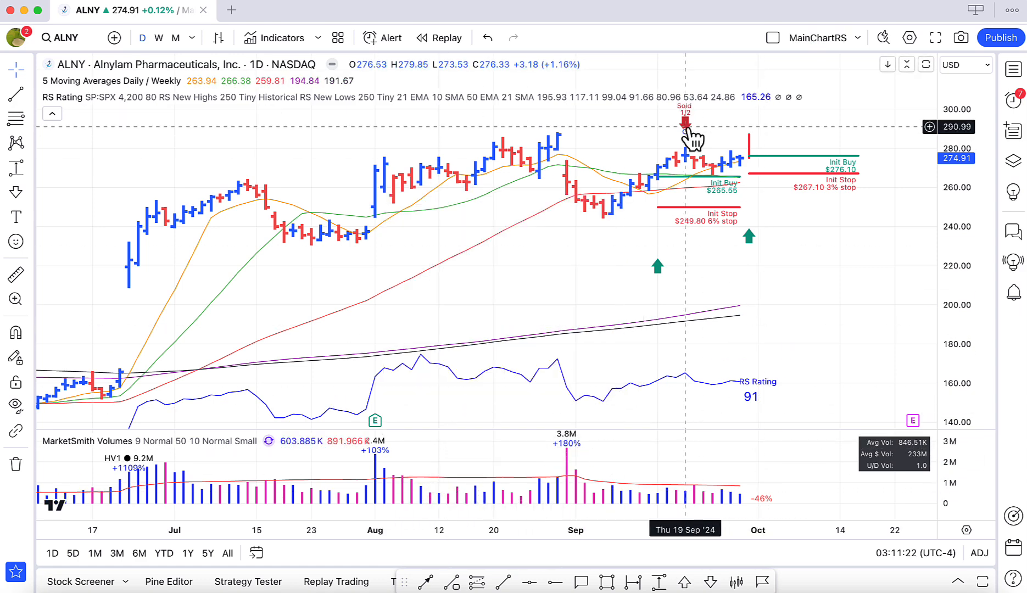
click(685, 126)
click(799, 244)
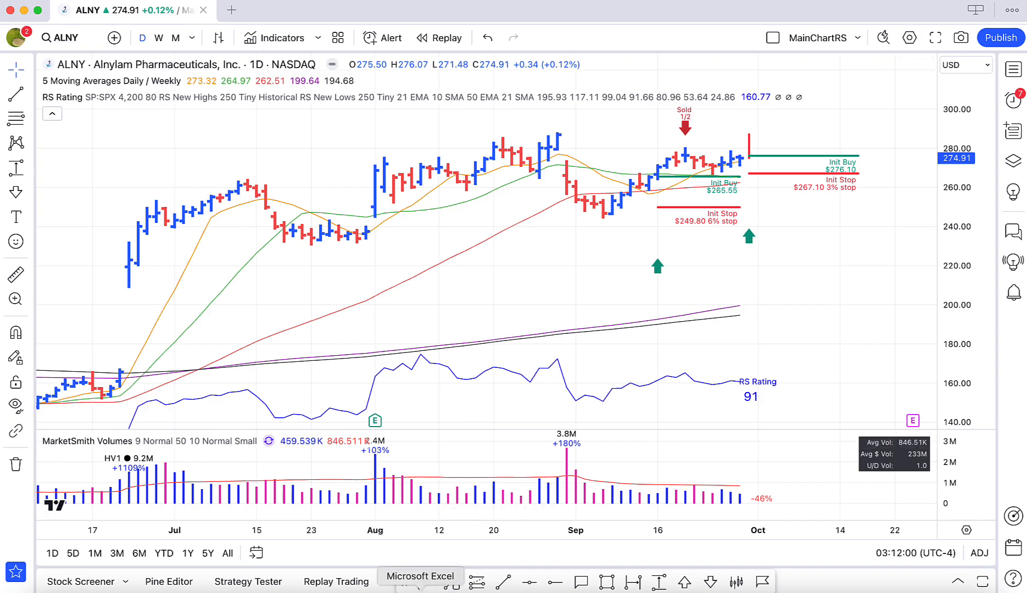
Switch to the PositionsCalcStocks workbook in Excel.
click(418, 588)
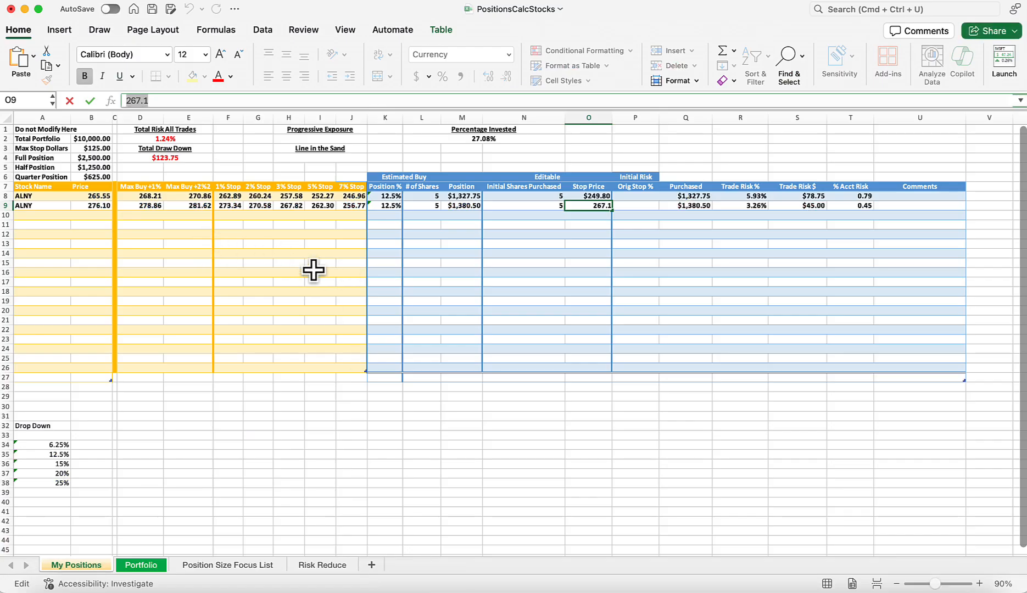